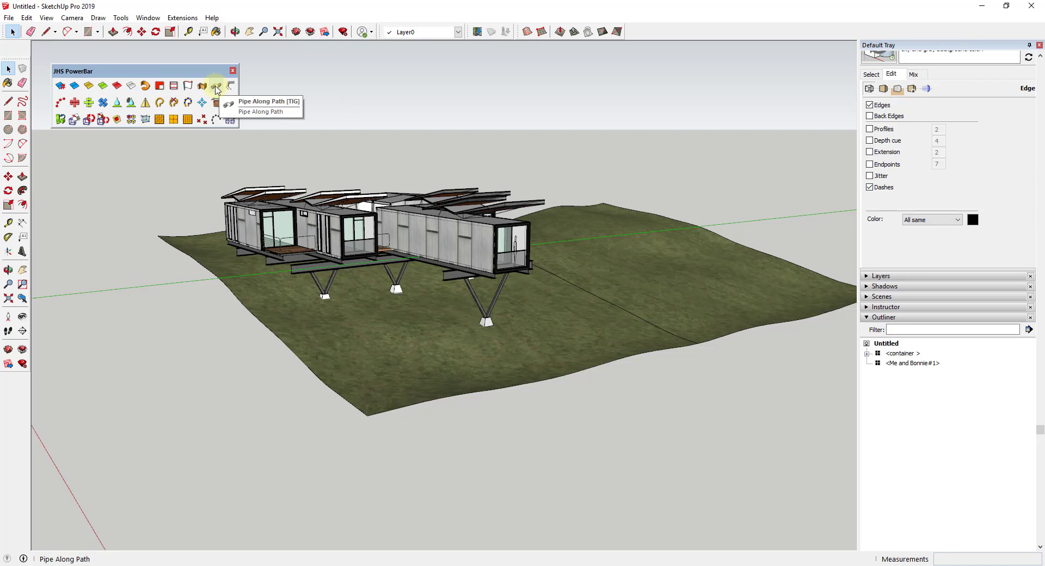
# Step: Look over the container house on its V-shaped supports and the hillside terrain beneath it
pyautogui.scroll(1, 373, 335)
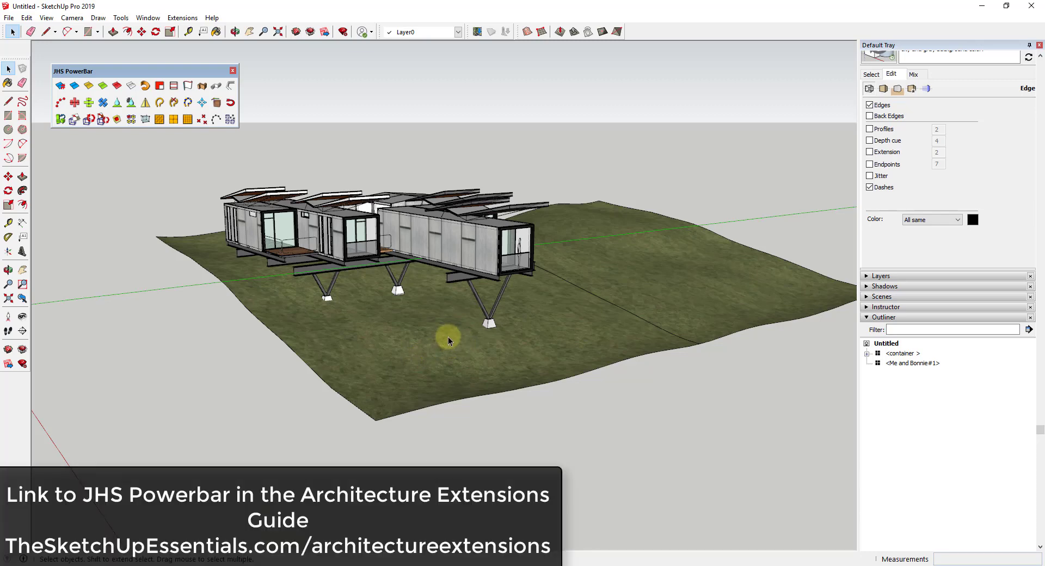
pyautogui.moveTo(439, 313)
pyautogui.mouseDown(button='middle')
pyautogui.moveTo(443, 329)
pyautogui.moveTo(433, 328)
pyautogui.mouseUp(button='middle')
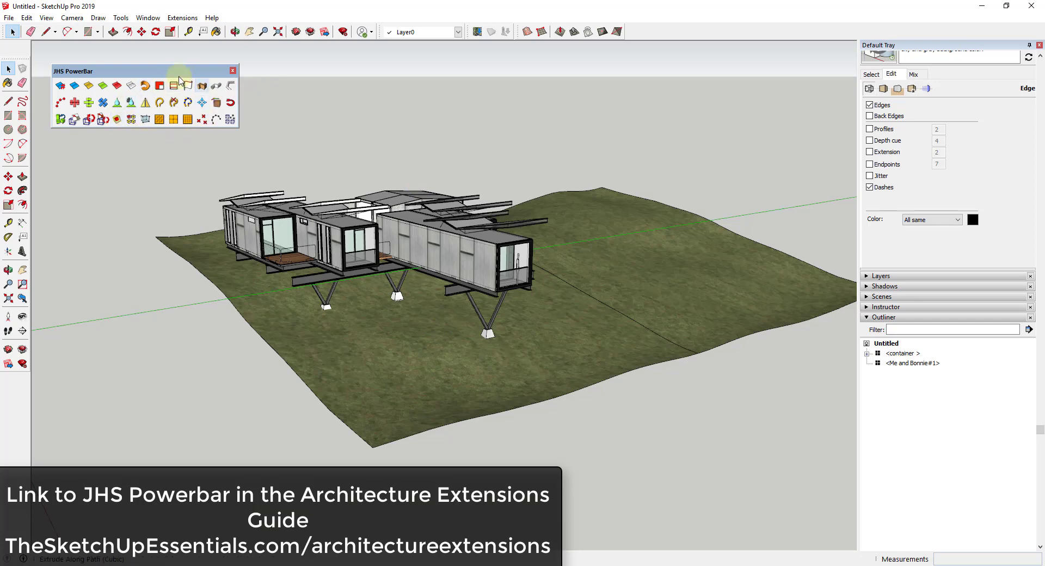
pyautogui.scroll(-2, 490, 344)
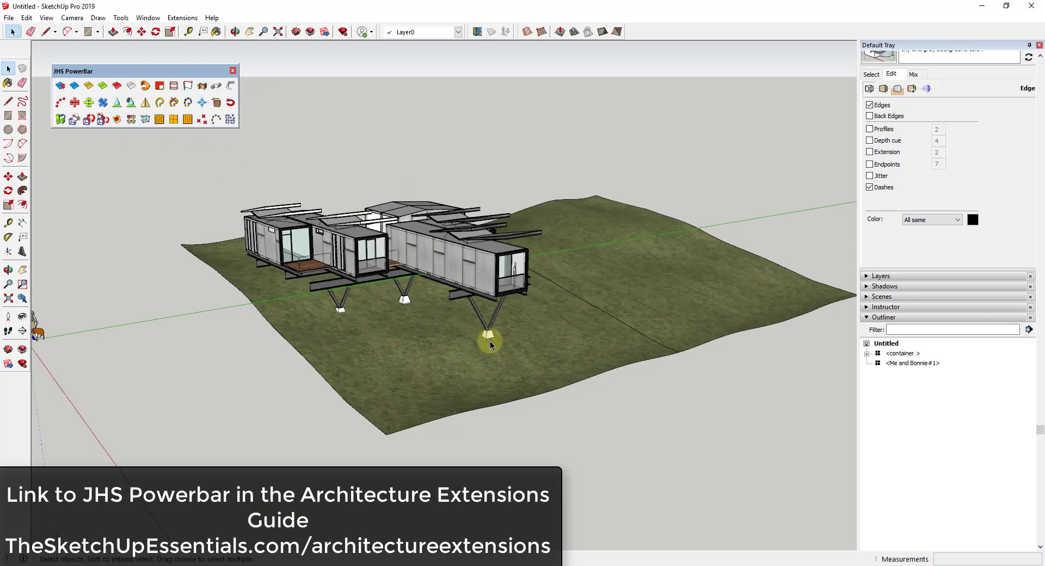
pyautogui.scroll(-3, 490, 344)
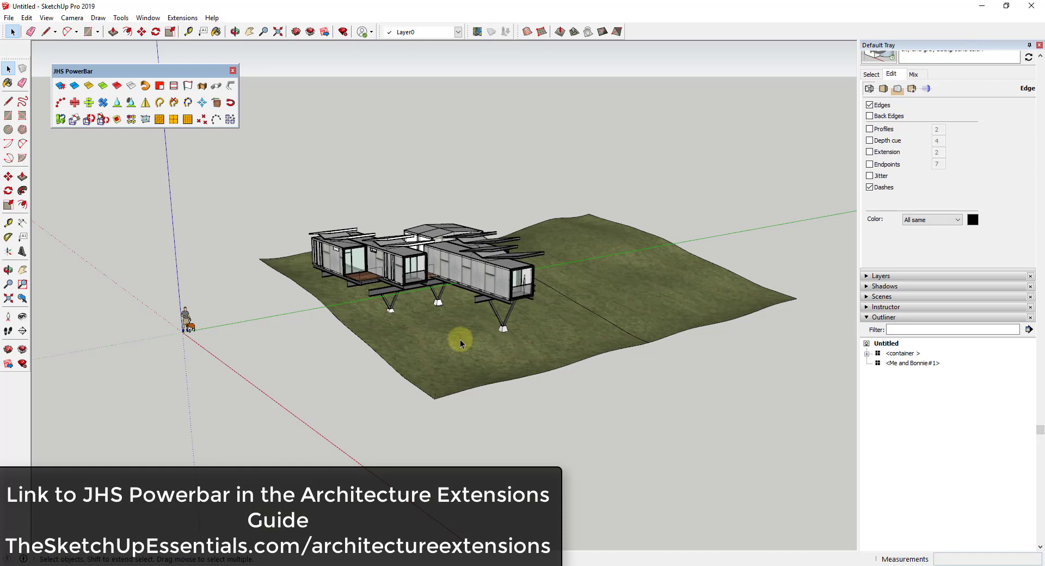
pyautogui.moveTo(460, 340); pyautogui.dragTo(487, 344, button='middle')
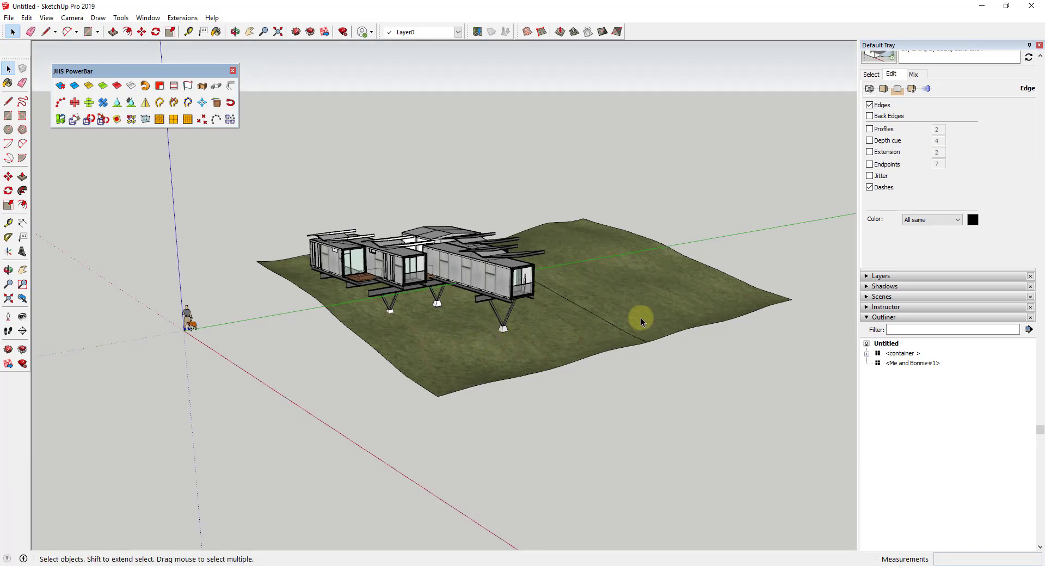
pyautogui.scroll(-3, 662, 320)
pyautogui.scroll(1, 604, 357)
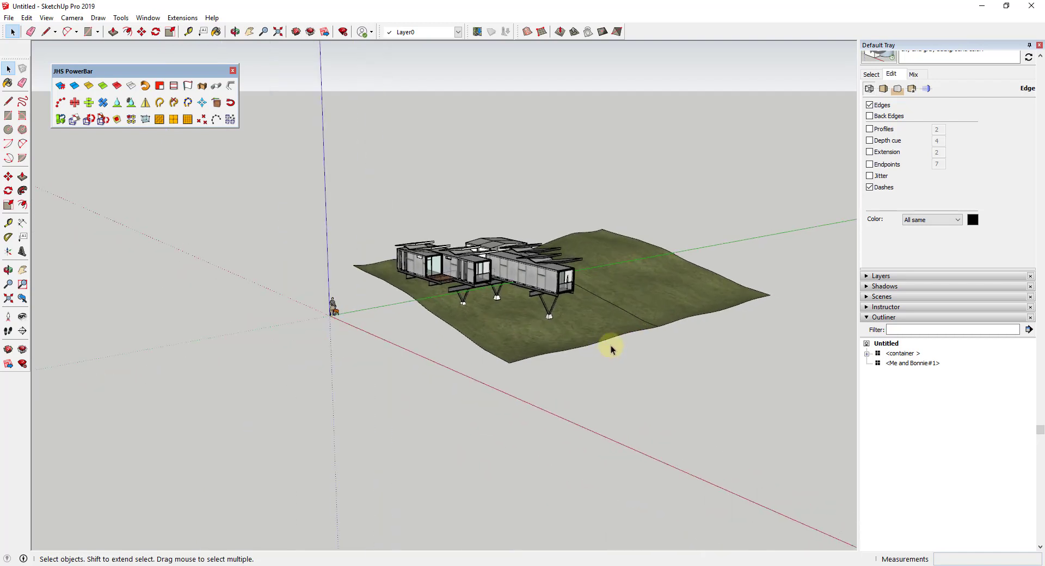
pyautogui.moveTo(612, 346); pyautogui.dragTo(554, 337, button='middle')
pyautogui.scroll(2, 544, 344)
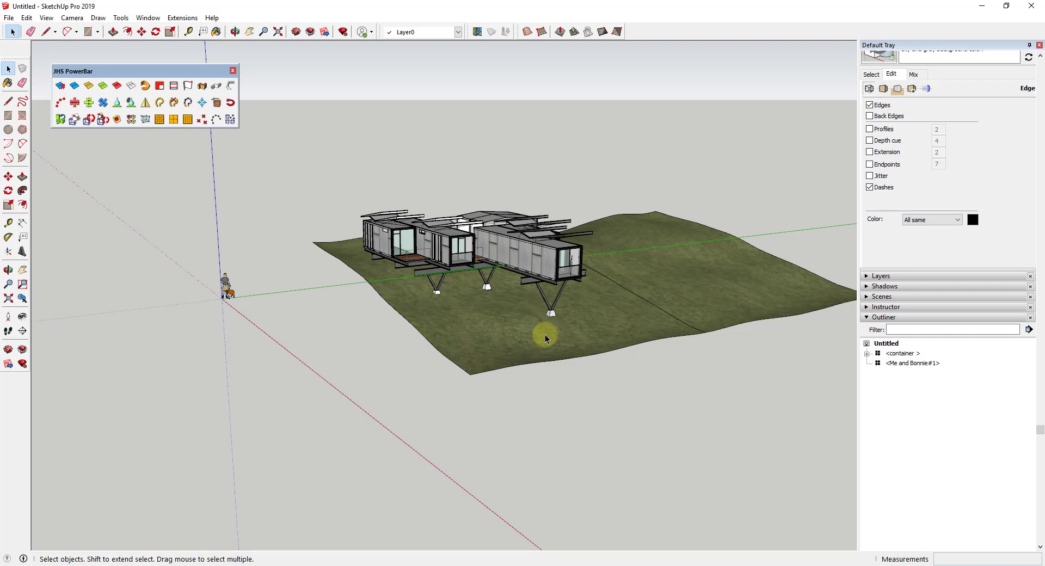
pyautogui.moveTo(556, 338); pyautogui.dragTo(590, 342, button='middle')
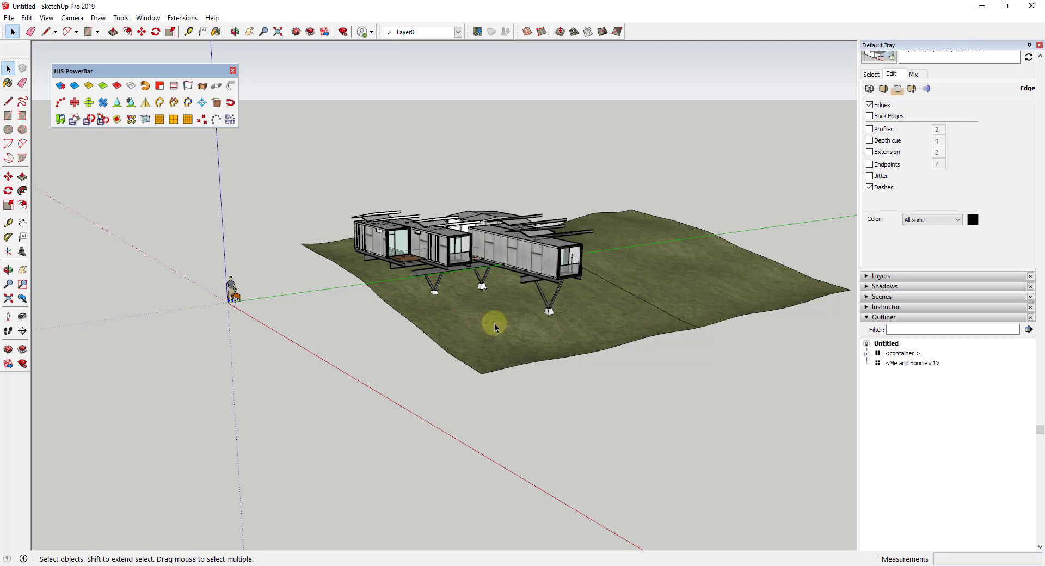
# Step: Switch to the Snipping Tool and review the captured 3D Warehouse page of the container model
pyautogui.hotkey('alt', 'Tab')
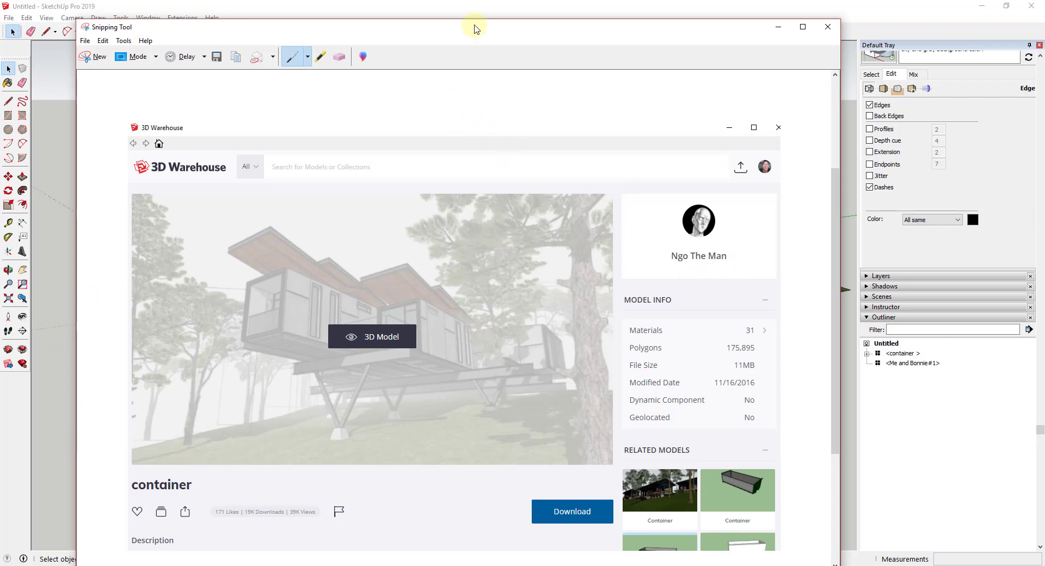
pyautogui.moveTo(474, 25); pyautogui.dragTo(415, 29)
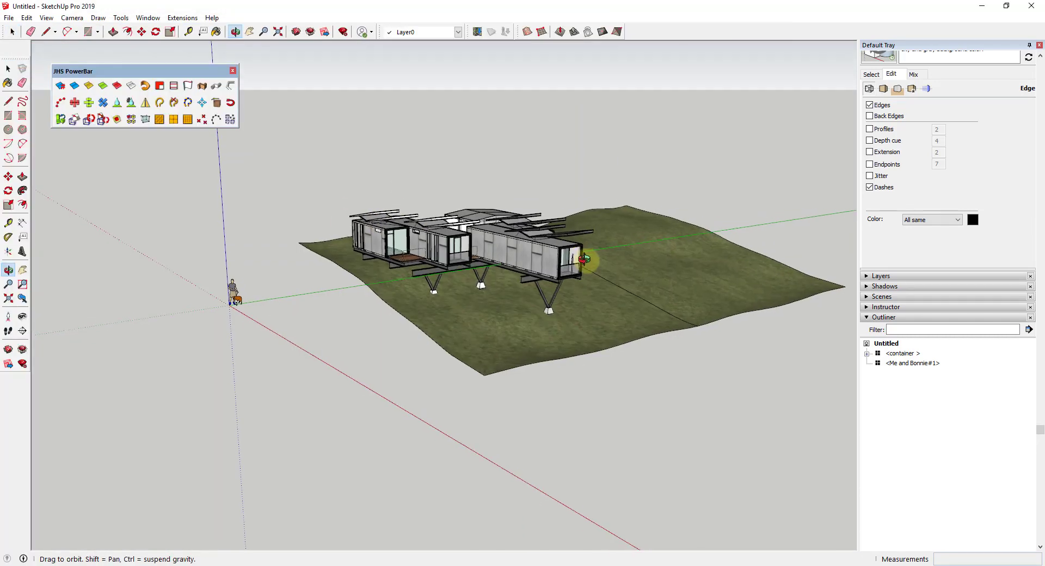
# Step: Return to the SketchUp model and erase the person-and-dog scale figure at the origin
pyautogui.click(622, 322)
pyautogui.moveTo(621, 322)
pyautogui.mouseDown(button='middle')
pyautogui.moveTo(616, 351)
pyautogui.moveTo(620, 340)
pyautogui.mouseUp(button='middle')
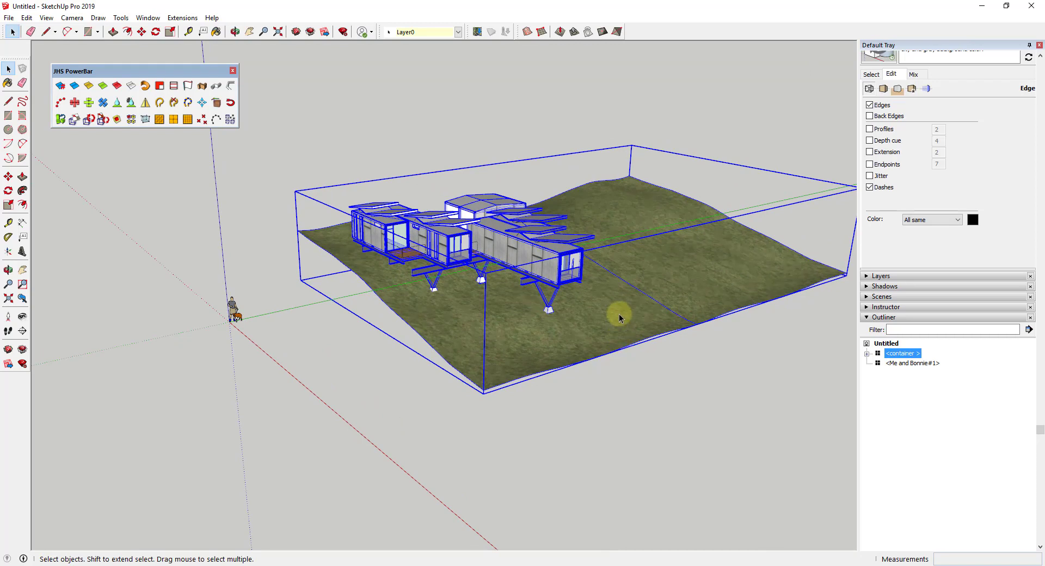
pyautogui.click(232, 313)
pyautogui.press('e')
pyautogui.click(233, 299)
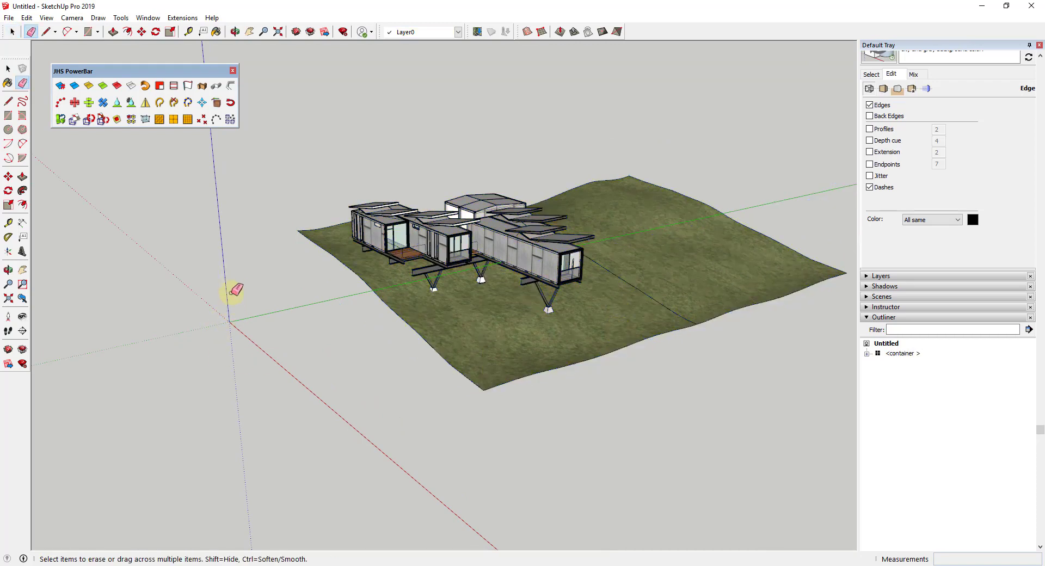
pyautogui.press('space')
# Step: Open the container component and copy the terrain piece beneath the house about 80' along the green axis, past the origin
pyautogui.doubleClick(521, 355)
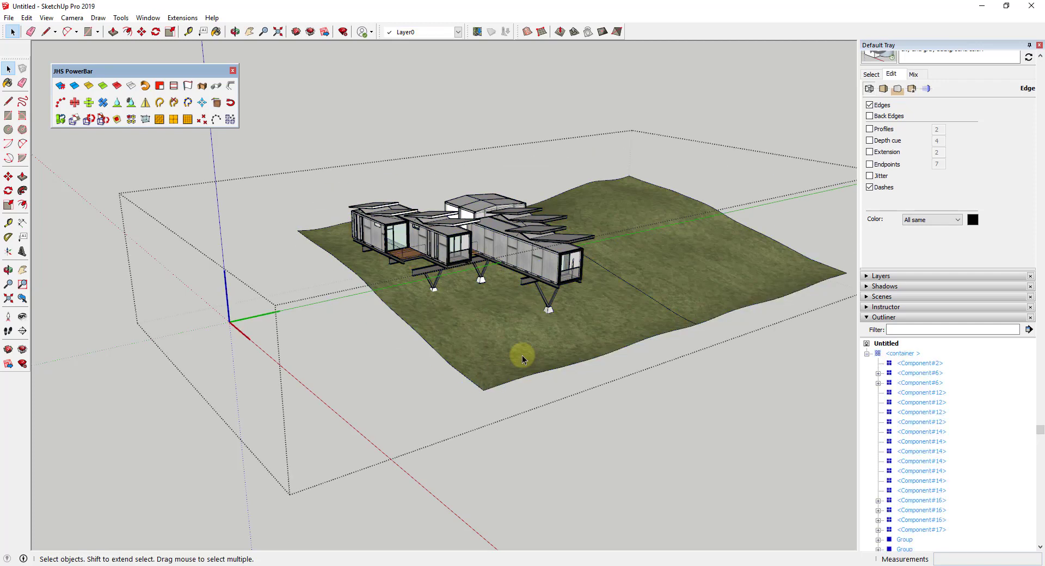
pyautogui.click(522, 355)
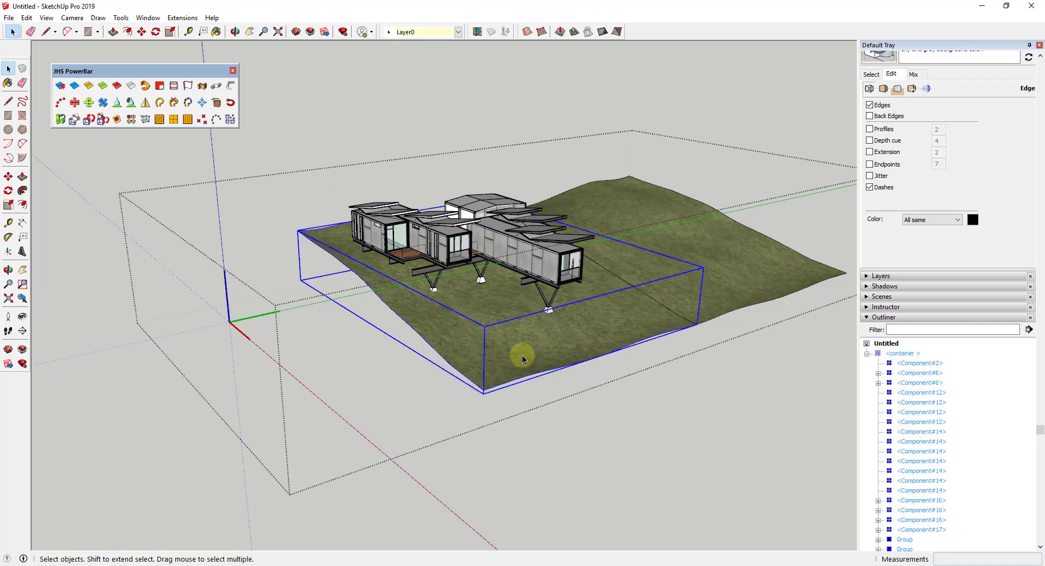
pyautogui.press('m')
pyautogui.press('ctrl')
pyautogui.click(697, 324)
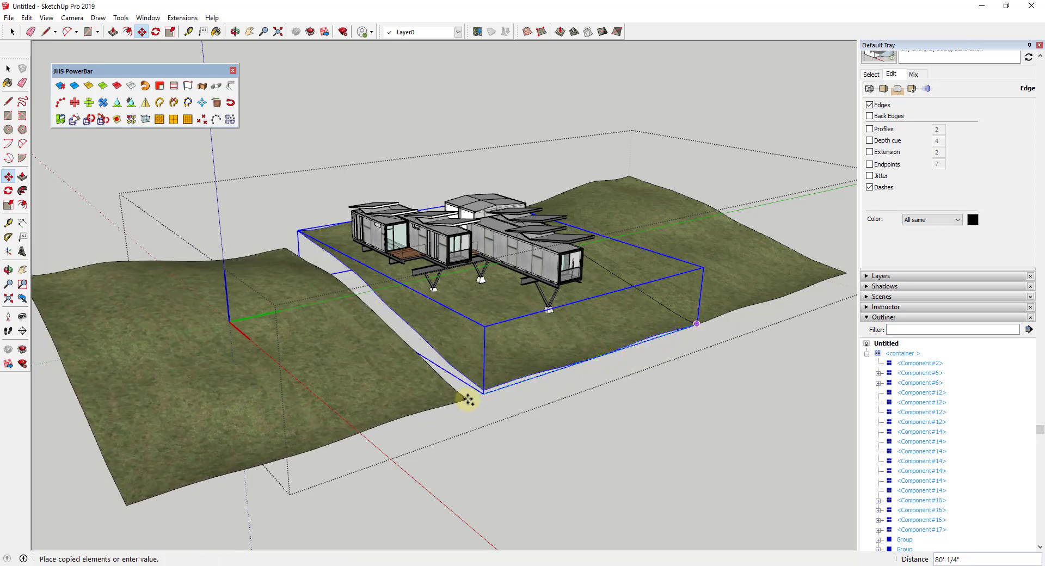
pyautogui.click(457, 397)
pyautogui.press('space')
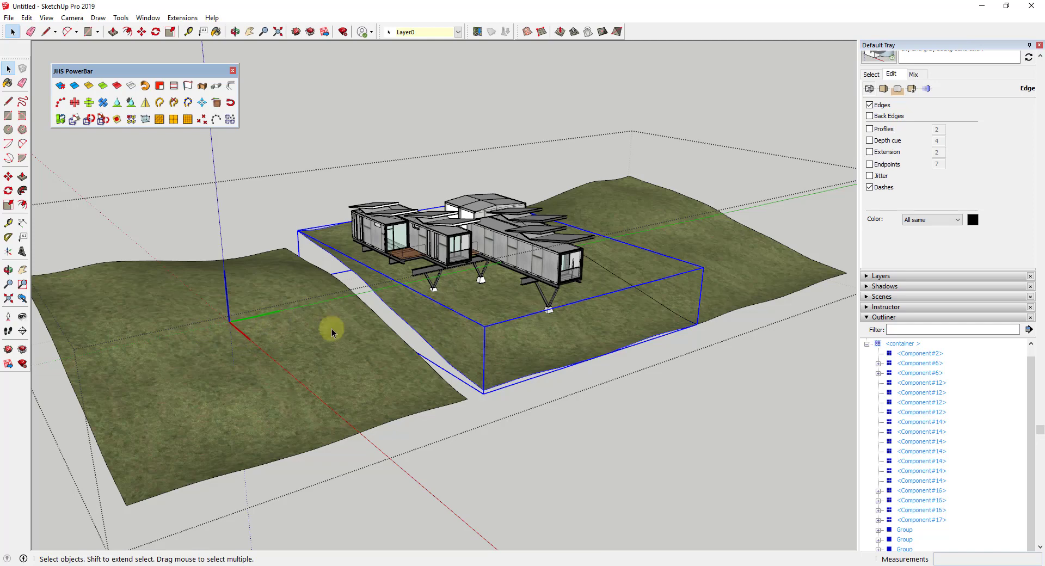
# Step: Move the copied terrain piece by its corner onto the adjoining corner of the original terrain
pyautogui.scroll(5, 329, 326)
pyautogui.press('m')
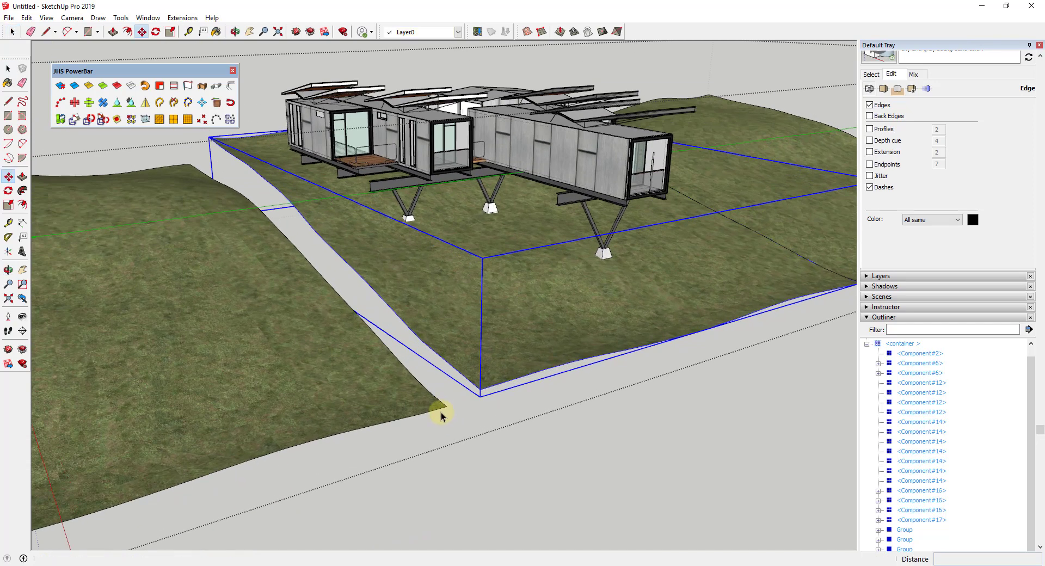
pyautogui.click(464, 395)
pyautogui.click(411, 392)
pyautogui.press('space')
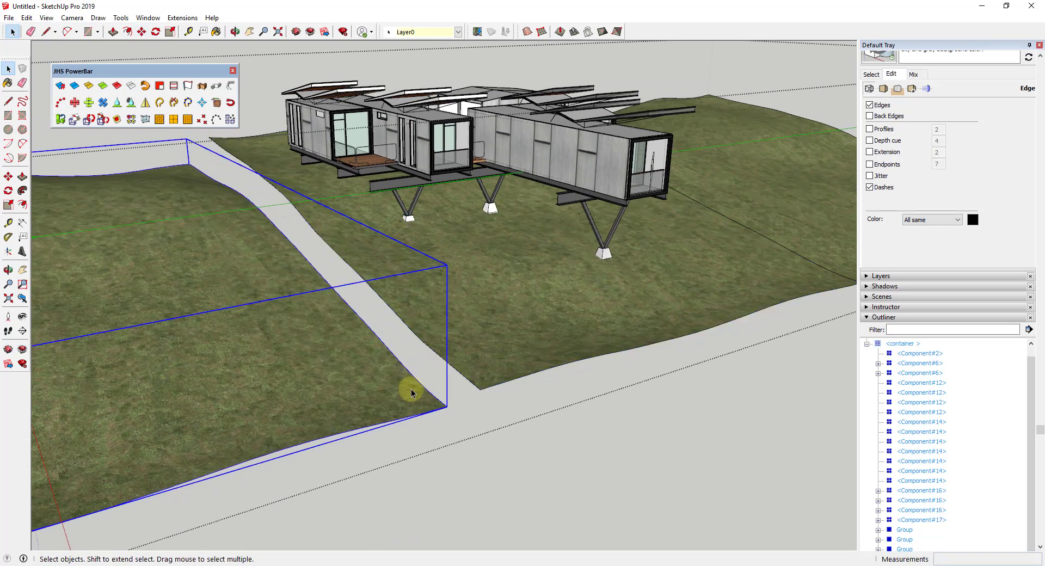
pyautogui.press('m')
pyautogui.click(448, 407)
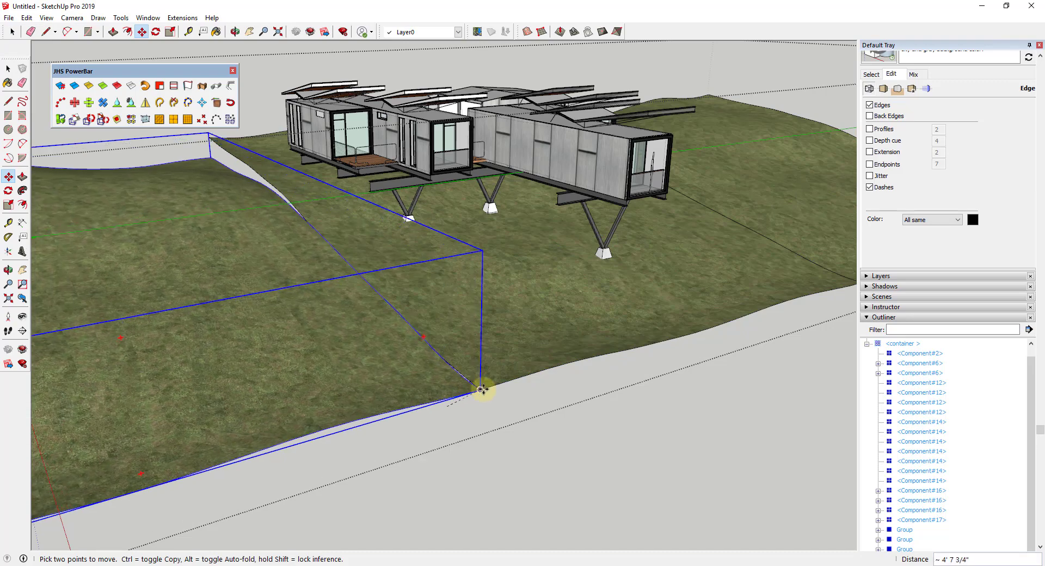
pyautogui.click(482, 390)
pyautogui.moveTo(483, 384); pyautogui.dragTo(458, 322, button='middle')
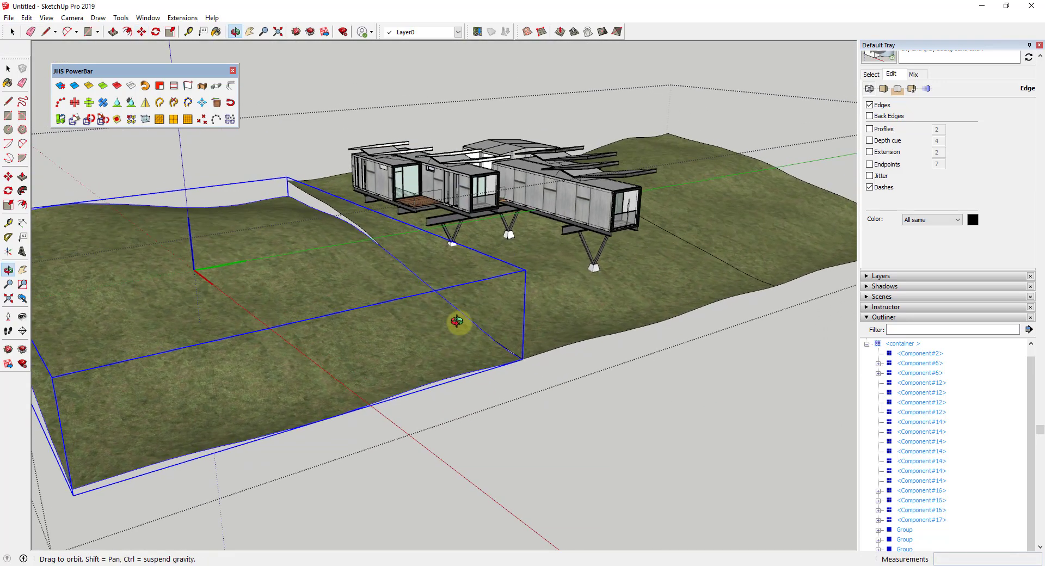
# Step: Mirror the copied terrain piece along the green axis with the Scale tool
pyautogui.scroll(-5, 543, 306)
pyautogui.press('s')
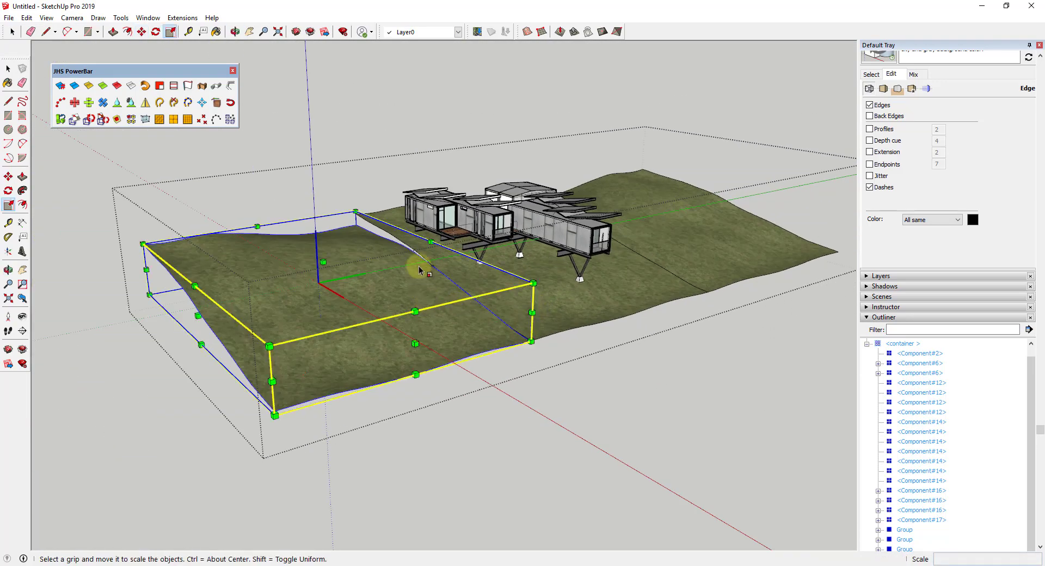
pyautogui.moveTo(429, 268); pyautogui.dragTo(208, 330)
# Step: Move the mirrored terrain piece about 10 9/16" to close the gap with the original terrain edge
pyautogui.moveTo(525, 327); pyautogui.dragTo(415, 331, button='middle')
pyautogui.scroll(5, 462, 354)
pyautogui.moveTo(462, 354); pyautogui.dragTo(310, 359, button='middle')
pyautogui.scroll(3, 467, 377)
pyautogui.press('s')
pyautogui.press('m')
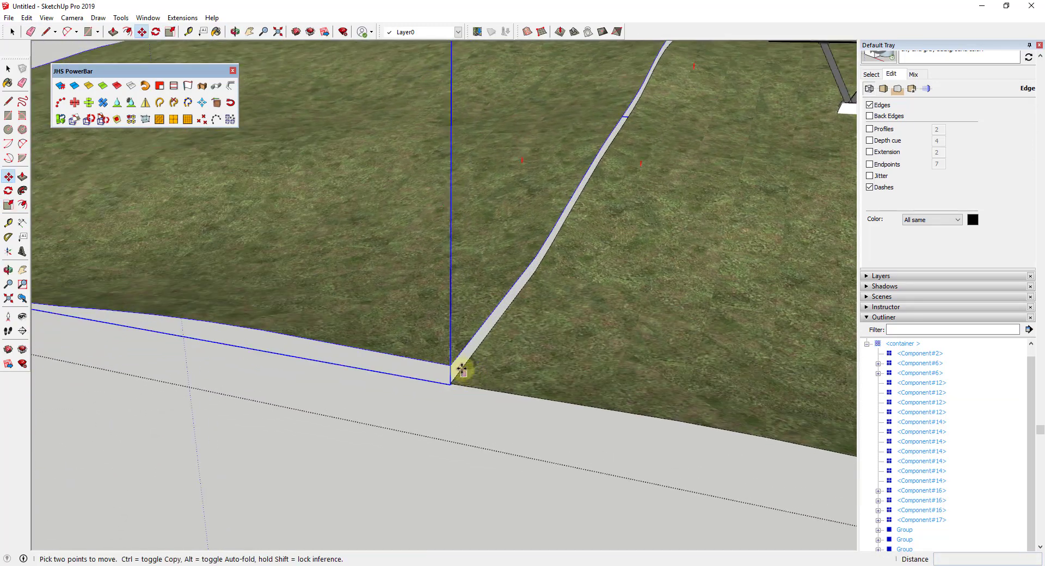
pyautogui.click(456, 369)
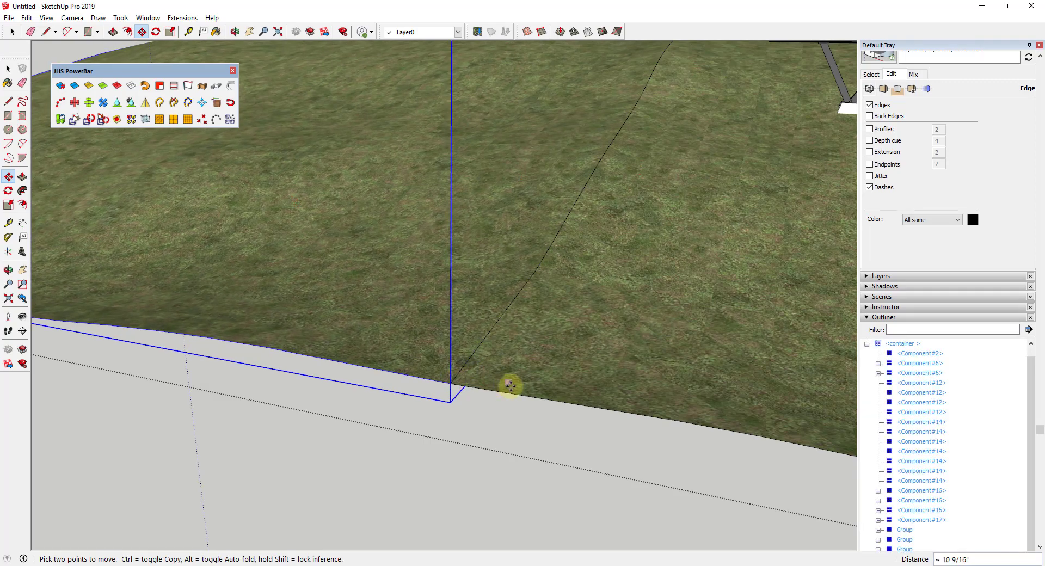
pyautogui.scroll(-5, 511, 385)
pyautogui.moveTo(432, 355); pyautogui.dragTo(677, 388, button='middle')
pyautogui.scroll(-3, 665, 327)
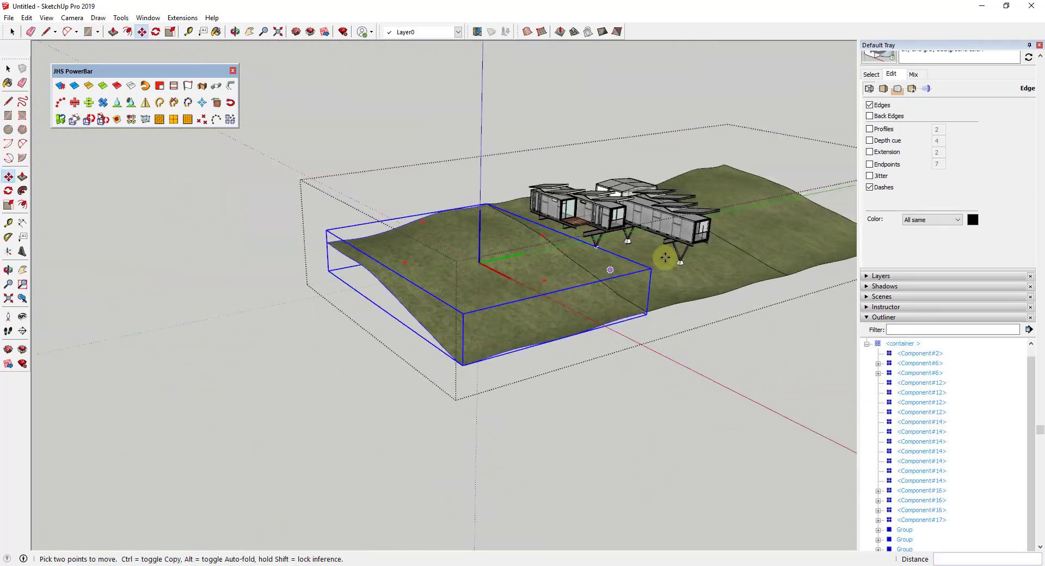
pyautogui.press('space')
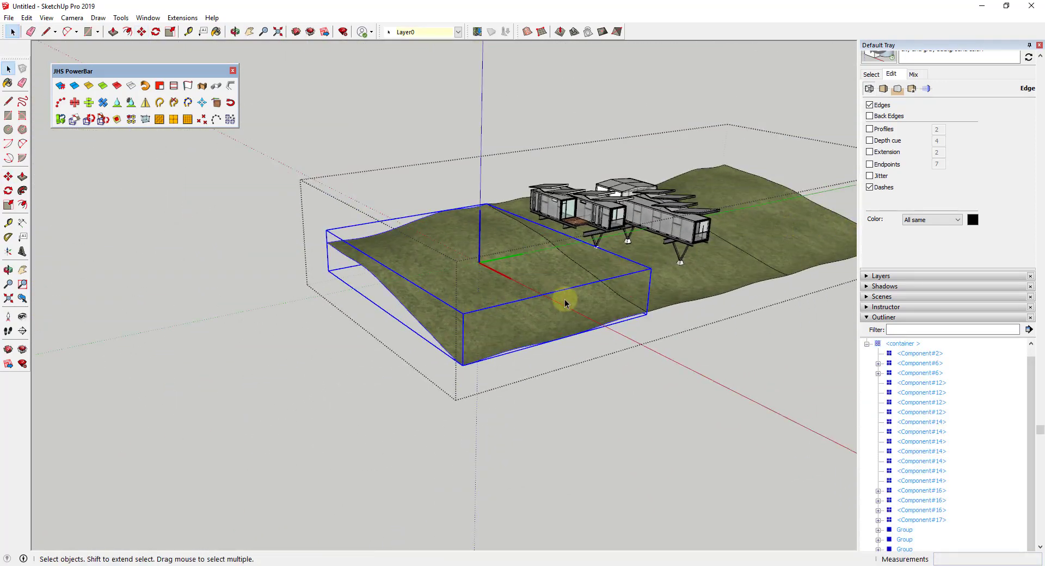
# Step: Copy all three terrain pieces outward along the red axis and mirror the copies with a red scale of -1.00
pyautogui.moveTo(676, 256); pyautogui.dragTo(531, 263, button='middle')
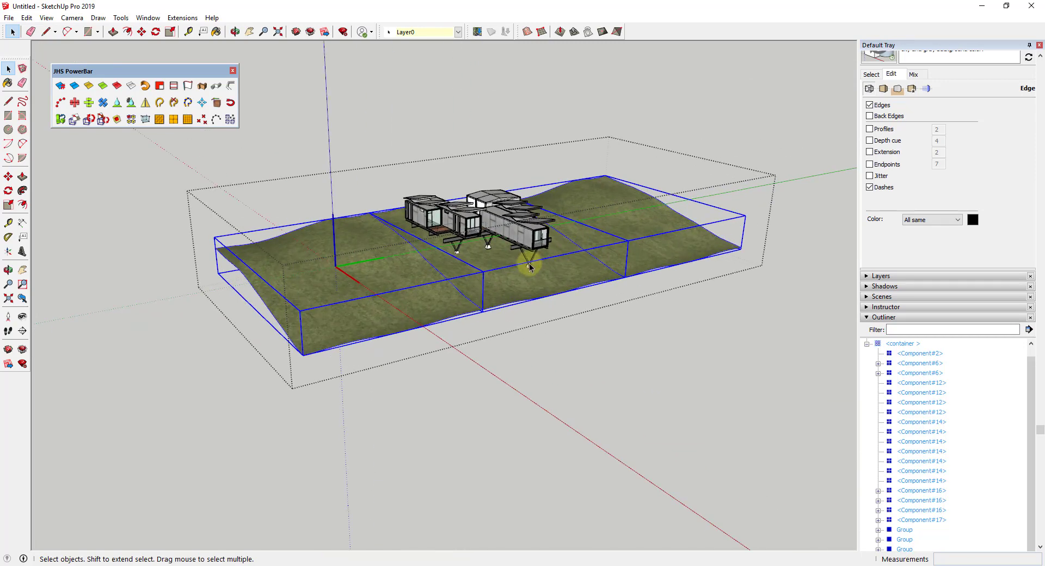
pyautogui.press('m')
pyautogui.moveTo(381, 305); pyautogui.dragTo(686, 428)
pyautogui.press('s')
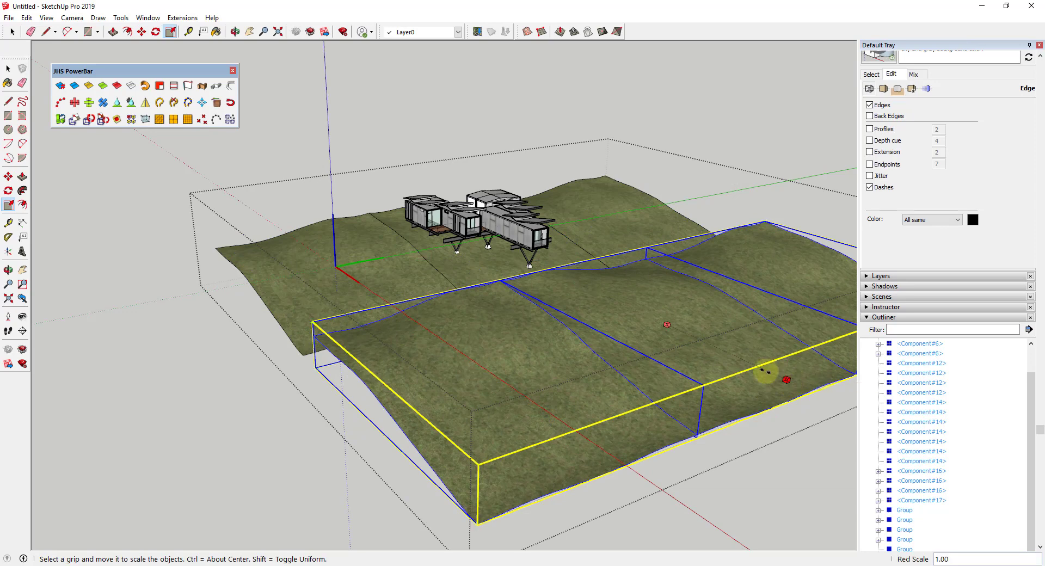
pyautogui.moveTo(765, 373); pyautogui.dragTo(528, 319)
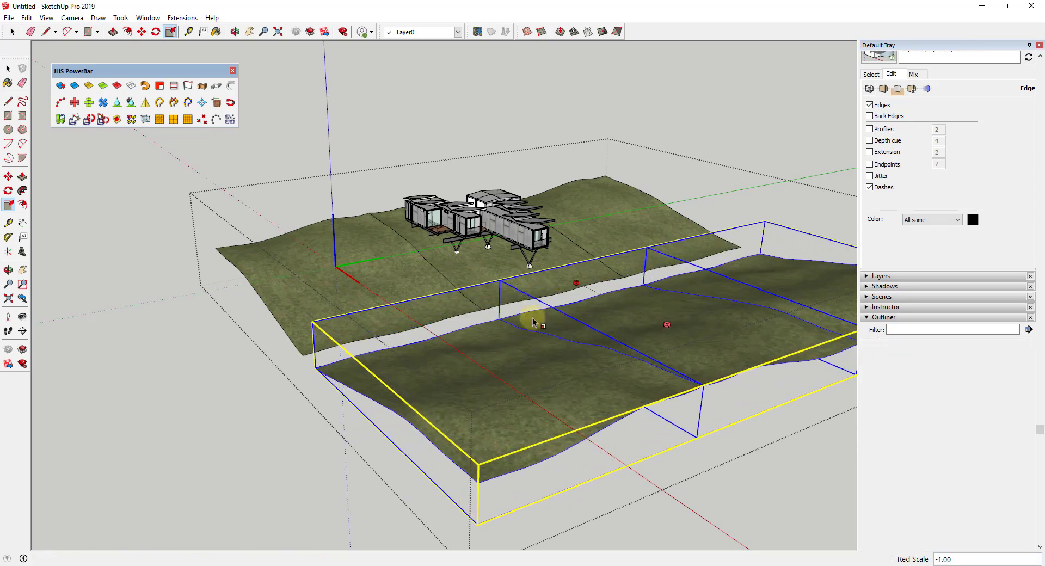
# Step: Move the mirrored terrain row about 11' so its front corner meets the original terrain's corner
pyautogui.moveTo(528, 319); pyautogui.dragTo(522, 351, button='middle')
pyautogui.press('m')
pyautogui.scroll(2, 491, 349)
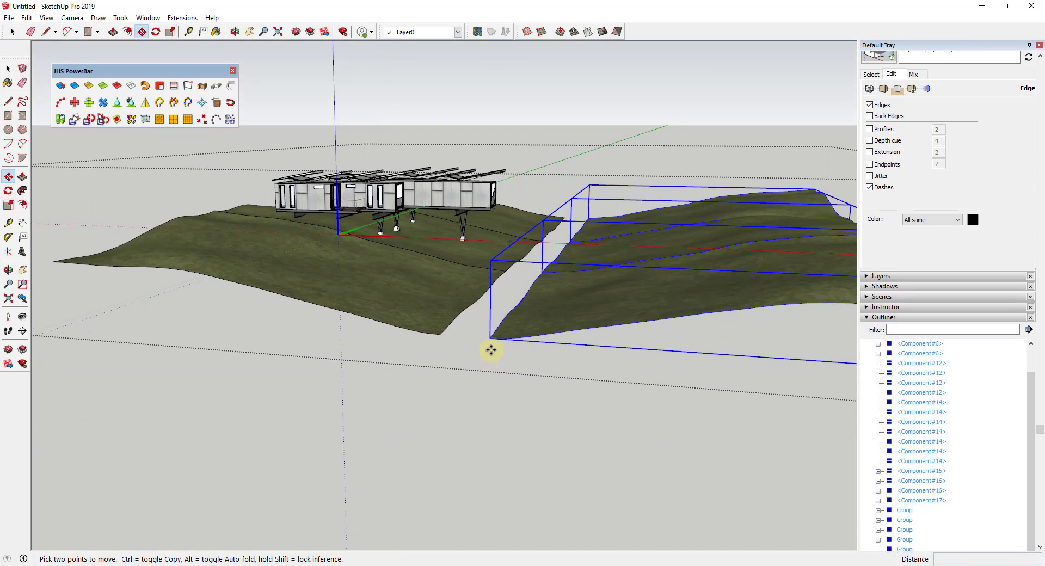
pyautogui.click(491, 339)
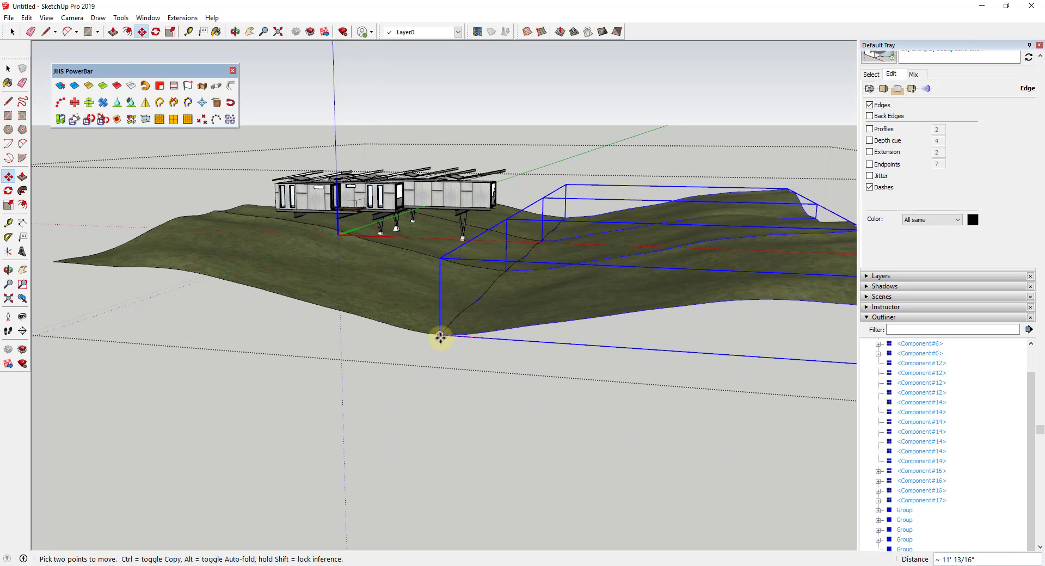
pyautogui.scroll(-3, 522, 296)
pyautogui.moveTo(523, 296); pyautogui.dragTo(572, 366, button='middle')
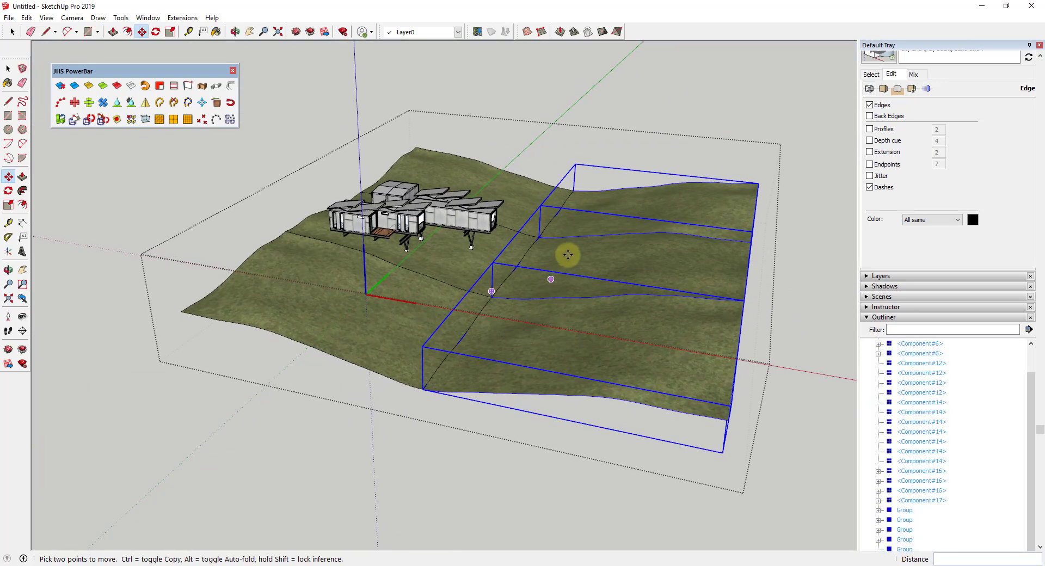
pyautogui.scroll(-2, 650, 308)
pyautogui.press('space')
# Step: Make a group from the three mirrored terrain pieces
pyautogui.moveTo(628, 313); pyautogui.dragTo(660, 331, button='middle')
pyautogui.scroll(2, 670, 315)
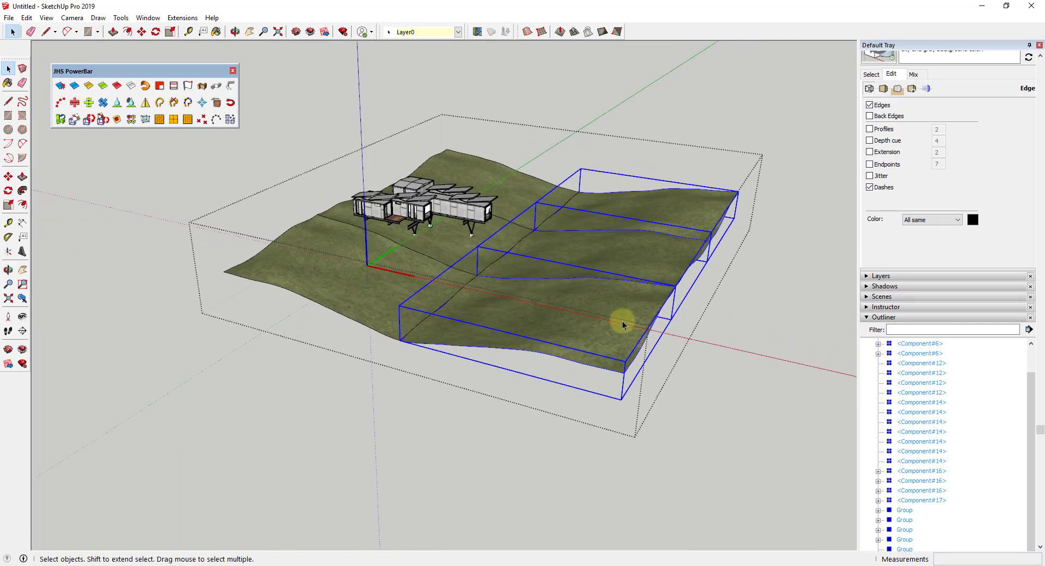
pyautogui.keyDown('shift'); pyautogui.click(673, 239); pyautogui.keyUp('shift')
pyautogui.rightClick(686, 219)
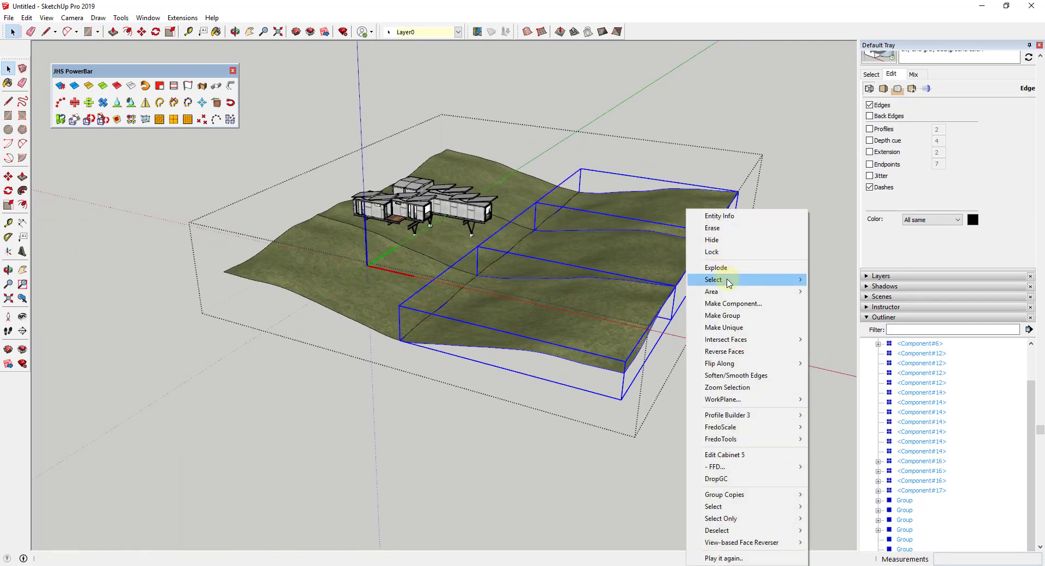
pyautogui.click(734, 320)
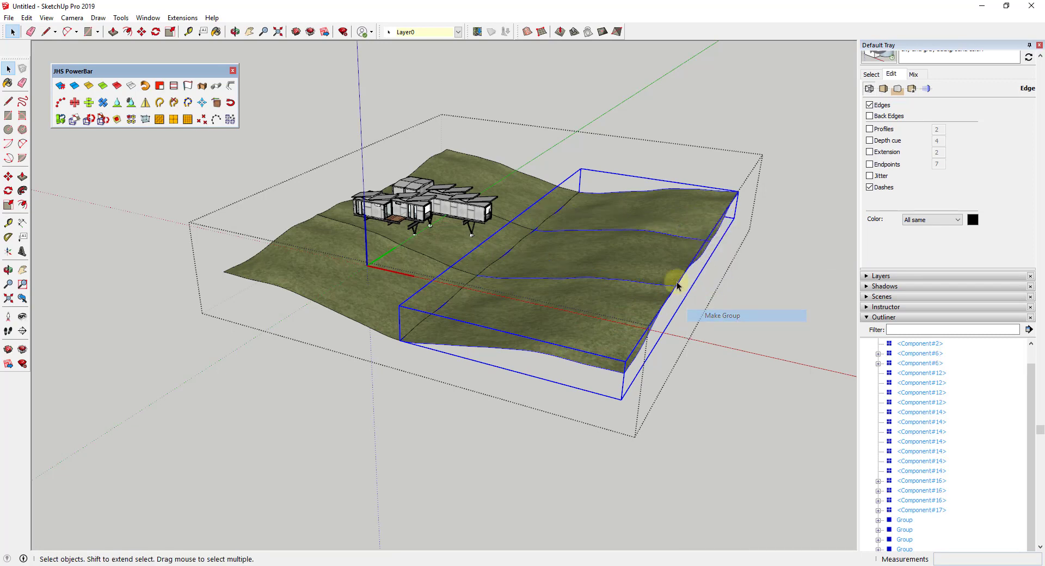
# Step: Open the mirrored terrain group for editing and explode its three terrain pieces so their meshes can be shaped together
pyautogui.doubleClick(622, 272)
pyautogui.click(624, 266)
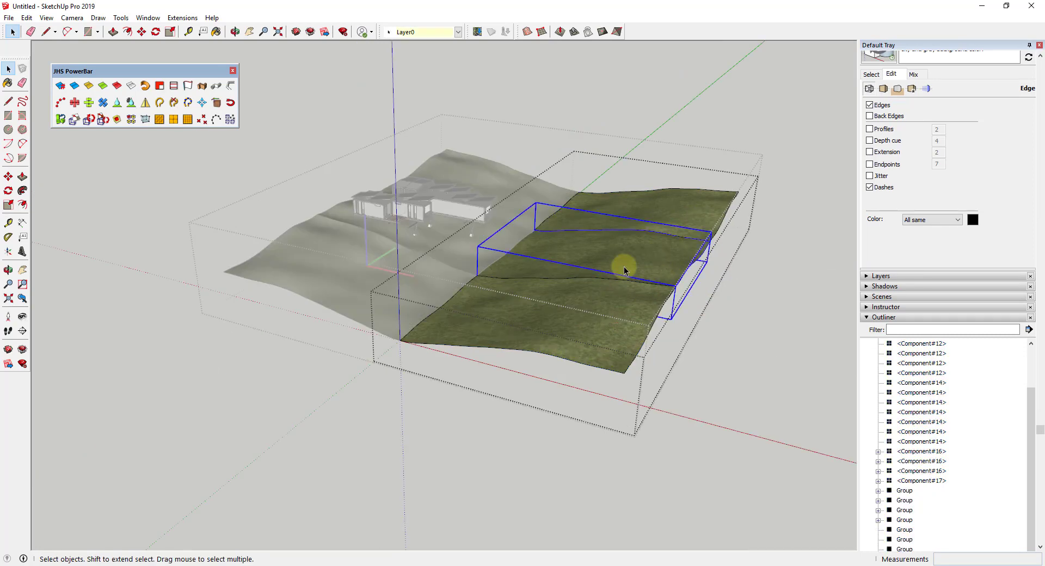
pyautogui.keyDown('shift'); pyautogui.click(577, 305); pyautogui.keyUp('shift')
pyautogui.rightClick(661, 206)
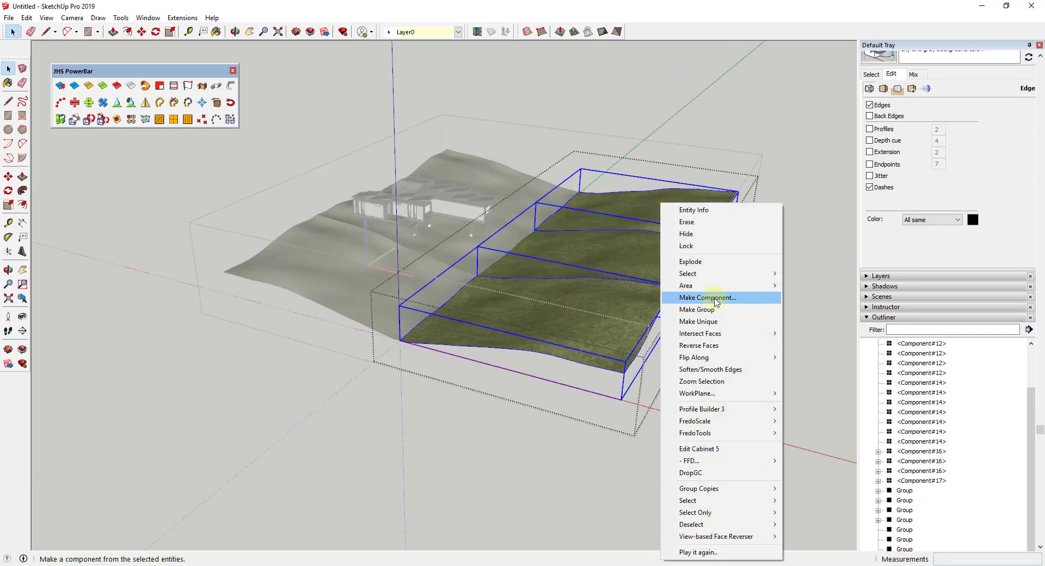
pyautogui.click(690, 263)
pyautogui.moveTo(708, 305); pyautogui.dragTo(741, 336, button='middle')
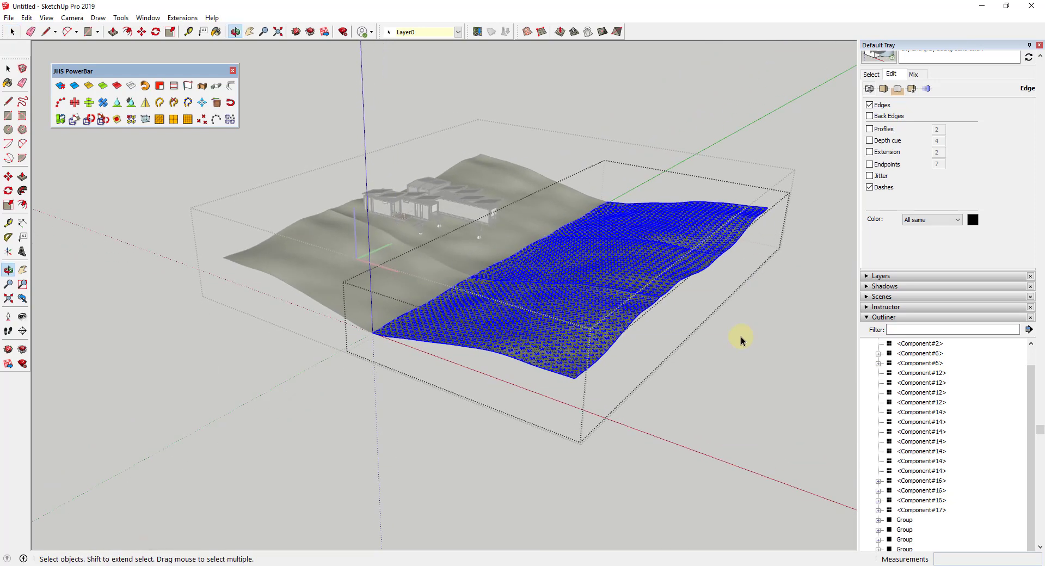
pyautogui.click(740, 336)
pyautogui.click(676, 249)
pyautogui.doubleClick(558, 278)
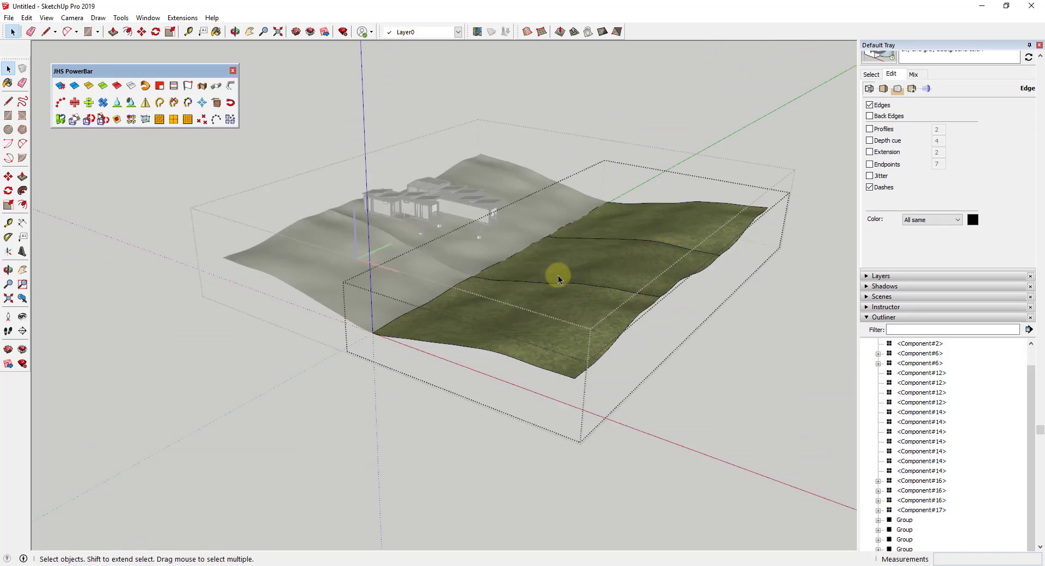
# Step: Smoove the outer front of the extended terrain down about 10' 10 3/4" with a 50' radius and reshape its front edge
pyautogui.click(542, 33)
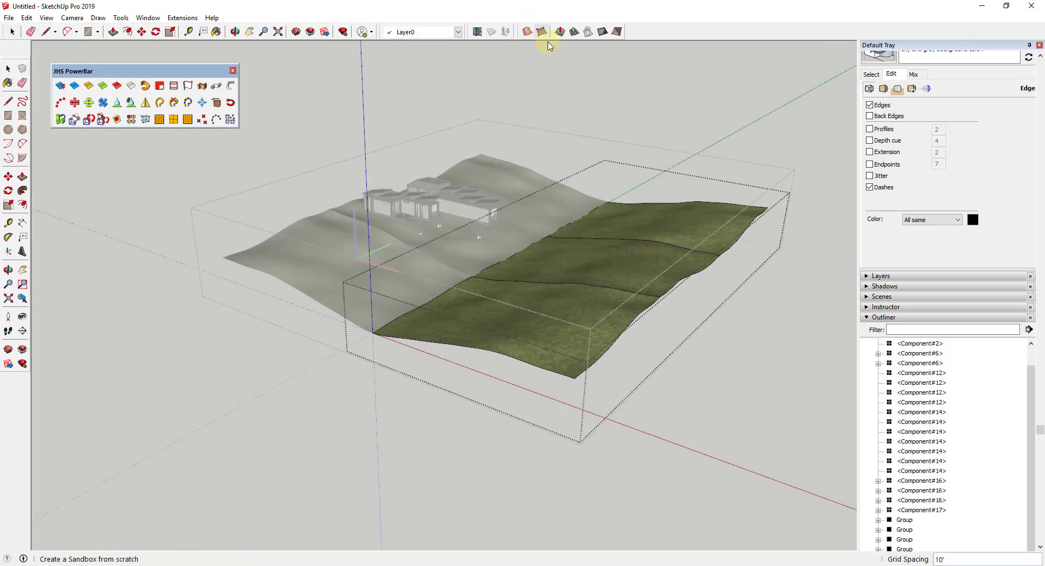
pyautogui.press('space')
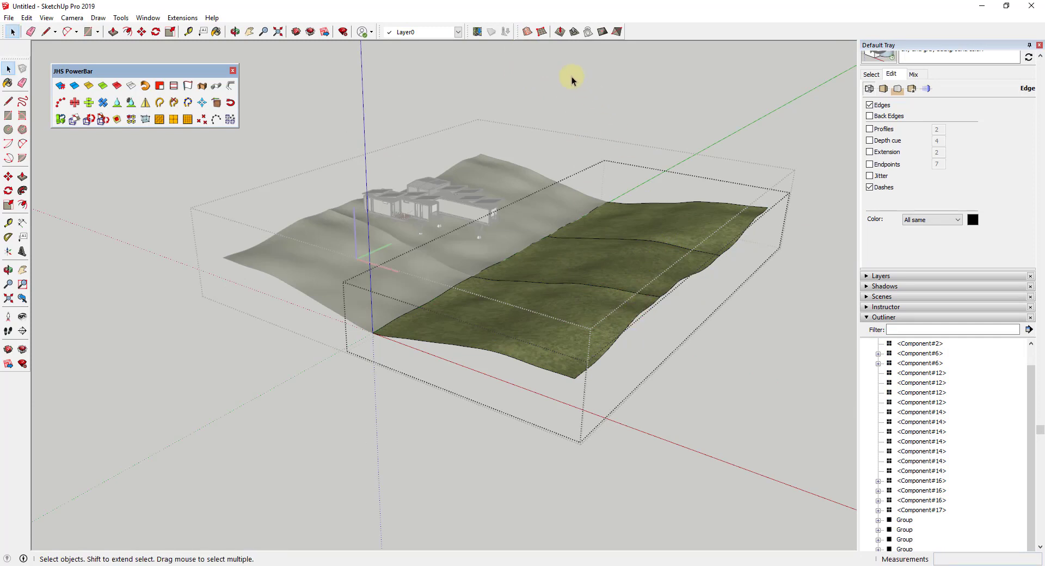
pyautogui.click(560, 32)
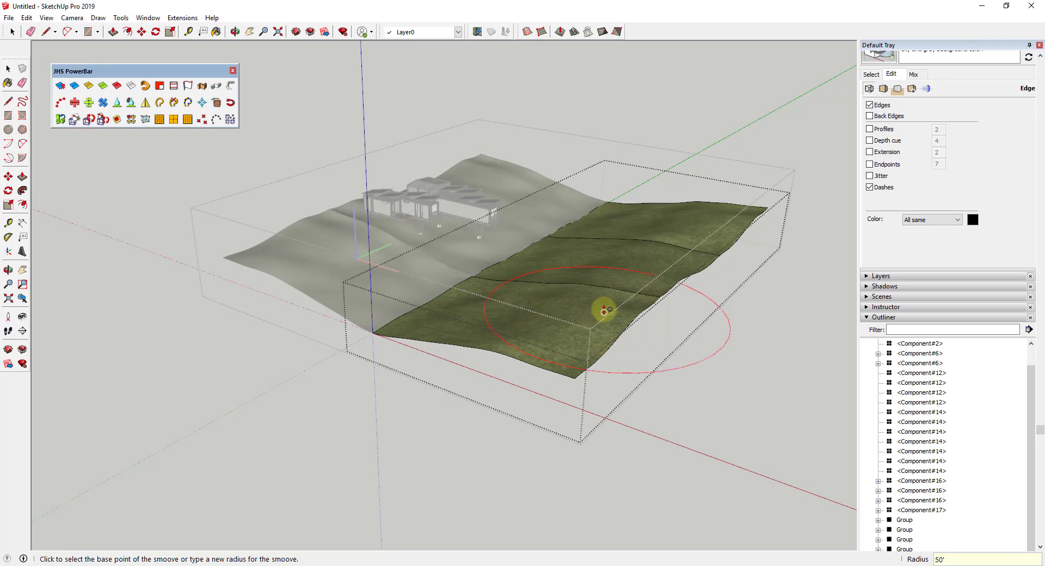
pyautogui.click(600, 326)
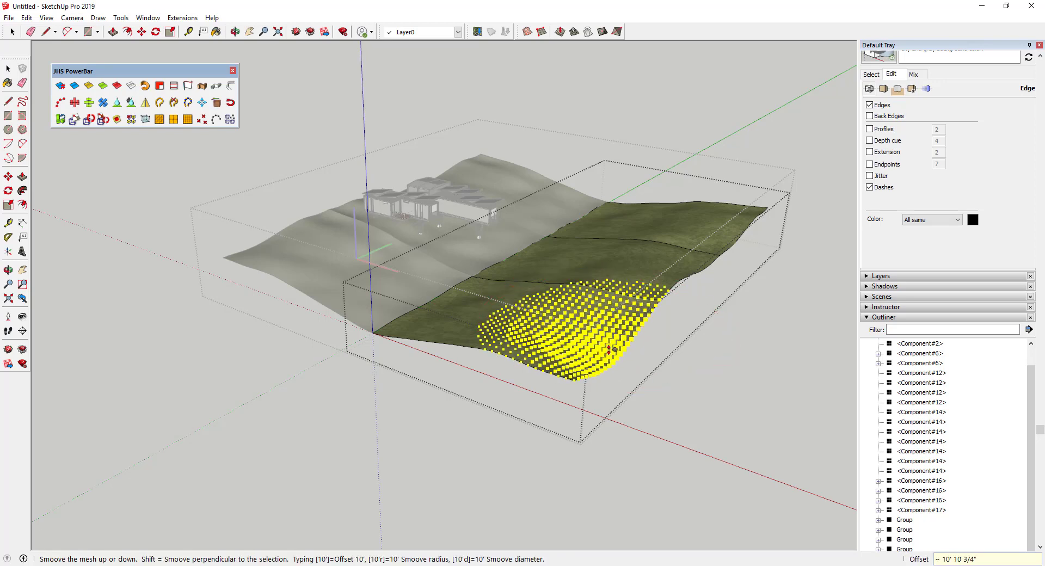
pyautogui.click(609, 349)
pyautogui.click(538, 353)
pyautogui.click(536, 348)
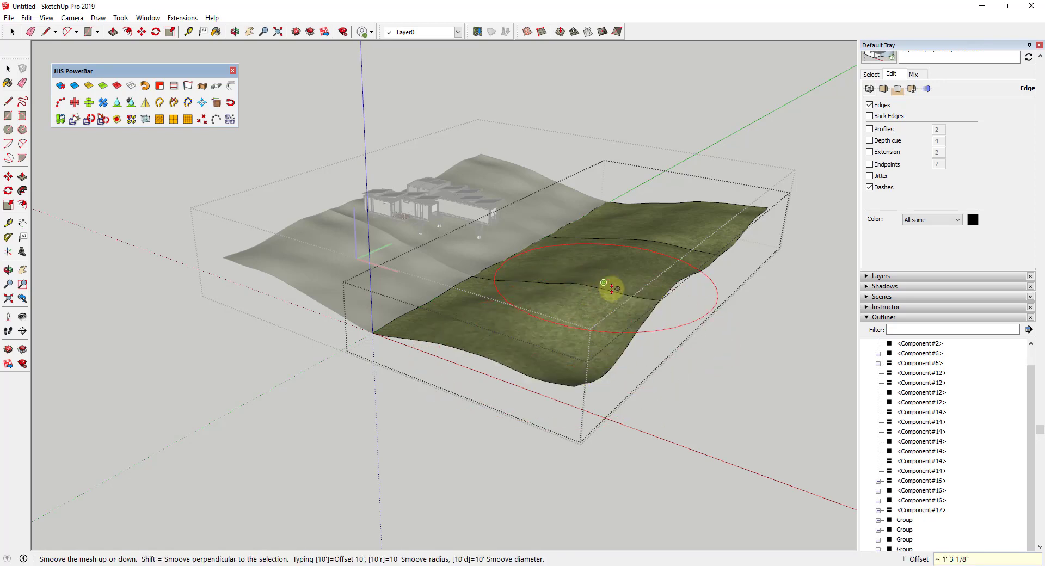
# Step: Smoove the middle of the extended terrain and its outer edge with a 50' radius to form uneven rises and dips
pyautogui.click(618, 297)
pyautogui.click(686, 250)
pyautogui.click(680, 275)
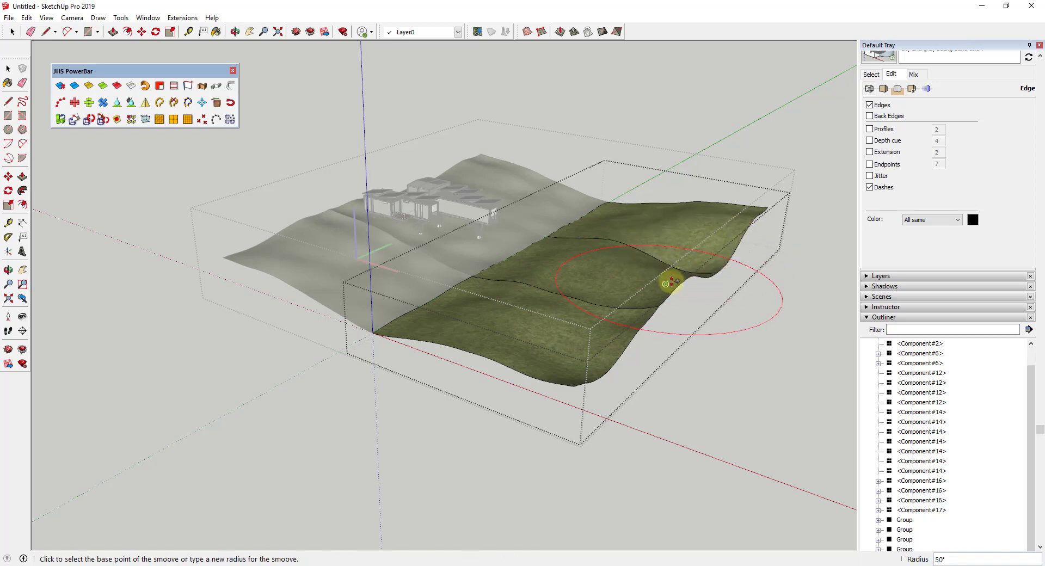
pyautogui.click(666, 284)
pyautogui.click(700, 255)
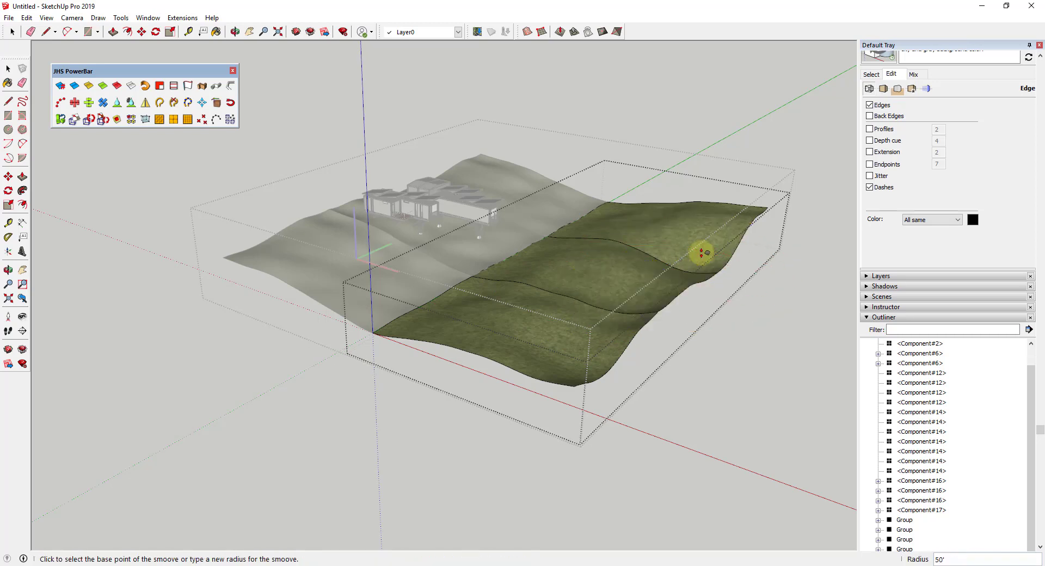
# Step: Smoove the far outer corner of the extended terrain with a 50' radius to vary its slope
pyautogui.click(727, 215)
pyautogui.click(761, 233)
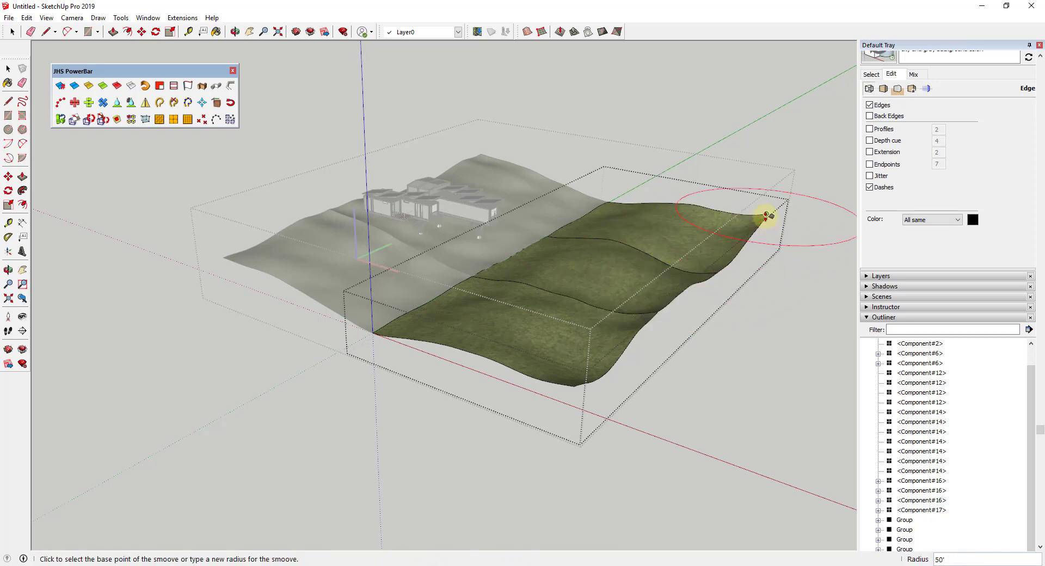
pyautogui.click(768, 216)
pyautogui.click(680, 280)
# Step: Reduce the Smoove radius to 30' and reshape the terrain at the middle of the outer edge
pyautogui.moveTo(681, 280); pyautogui.dragTo(733, 270, button='middle')
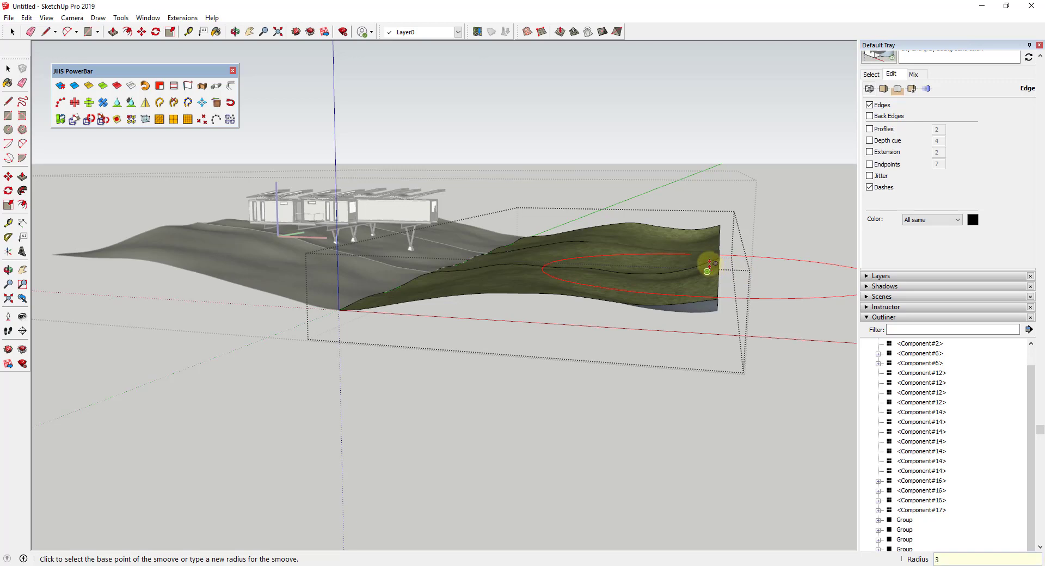
pyautogui.click(723, 260)
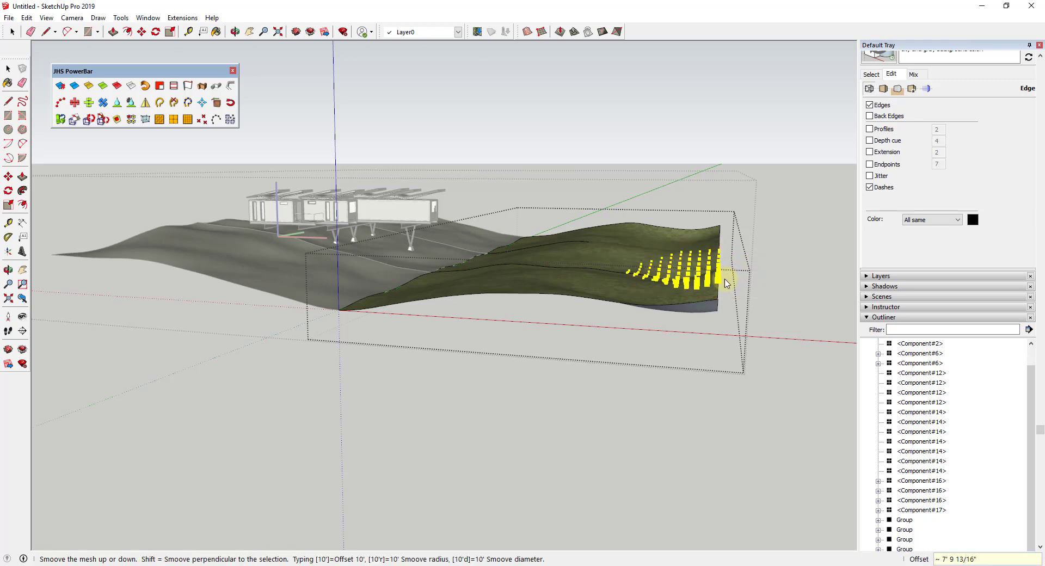
pyautogui.click(730, 273)
pyautogui.moveTo(724, 271); pyautogui.dragTo(684, 415, button='middle')
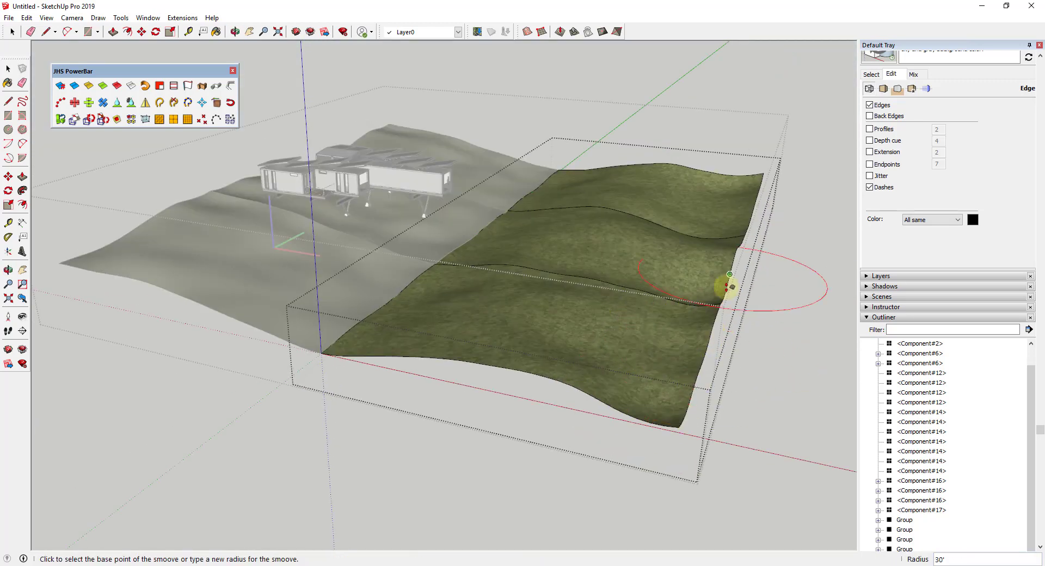
# Step: Smoove the far edge and the nearby crest of the extended terrain with the 30' radius
pyautogui.click(669, 165)
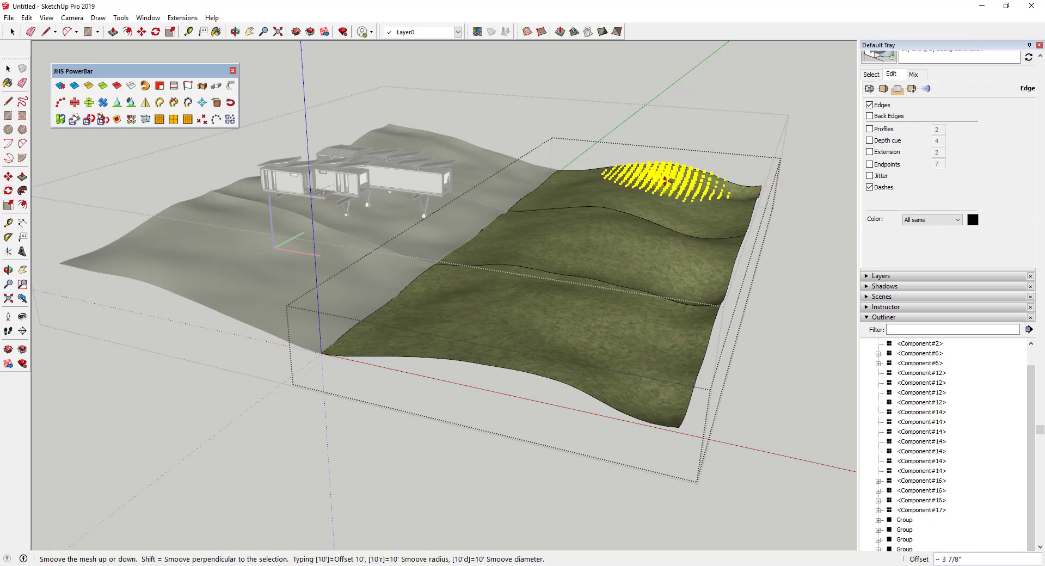
pyautogui.click(668, 176)
pyautogui.click(625, 199)
pyautogui.click(621, 216)
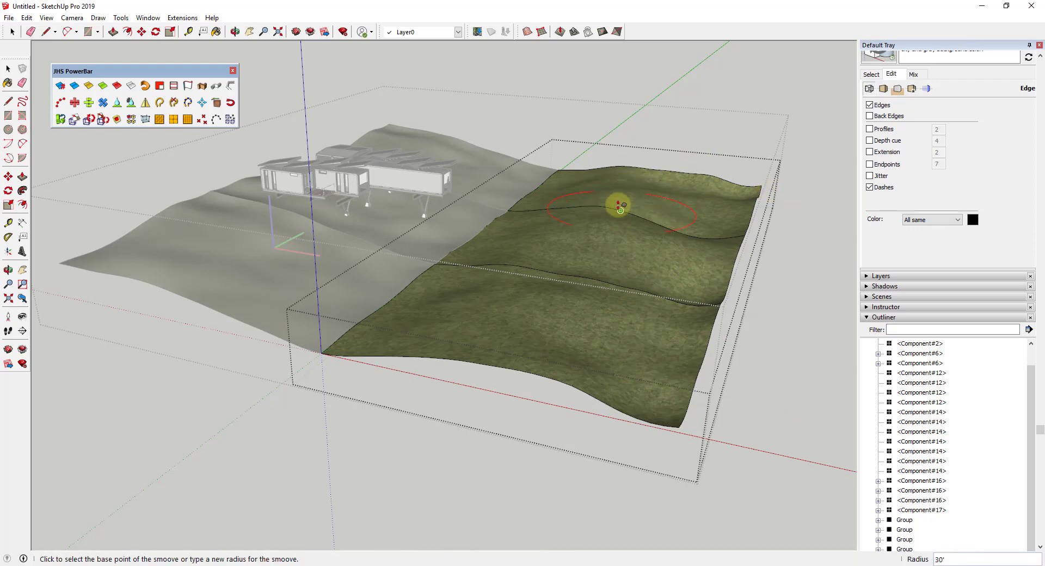
# Step: Smoove the front part of the extended terrain with the 30' radius and finish editing the terrain group
pyautogui.click(517, 351)
pyautogui.click(544, 381)
pyautogui.press('space')
pyautogui.moveTo(707, 391); pyautogui.dragTo(513, 239, button='middle')
pyautogui.click(735, 408)
pyautogui.scroll(-6, 533, 225)
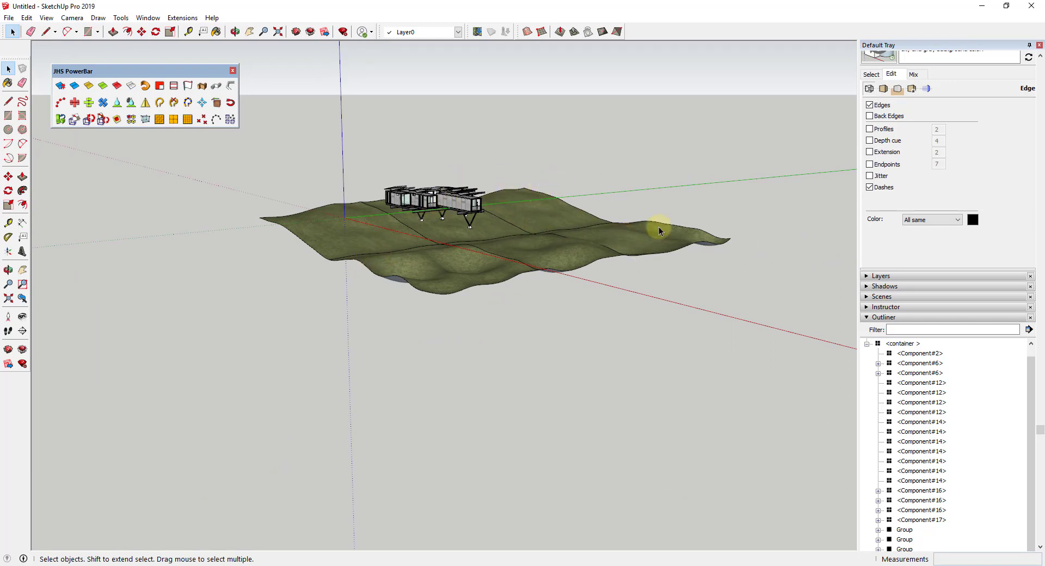
pyautogui.moveTo(517, 258); pyautogui.dragTo(525, 280, button='middle')
pyautogui.scroll(2, 541, 252)
pyautogui.scroll(-2, 560, 203)
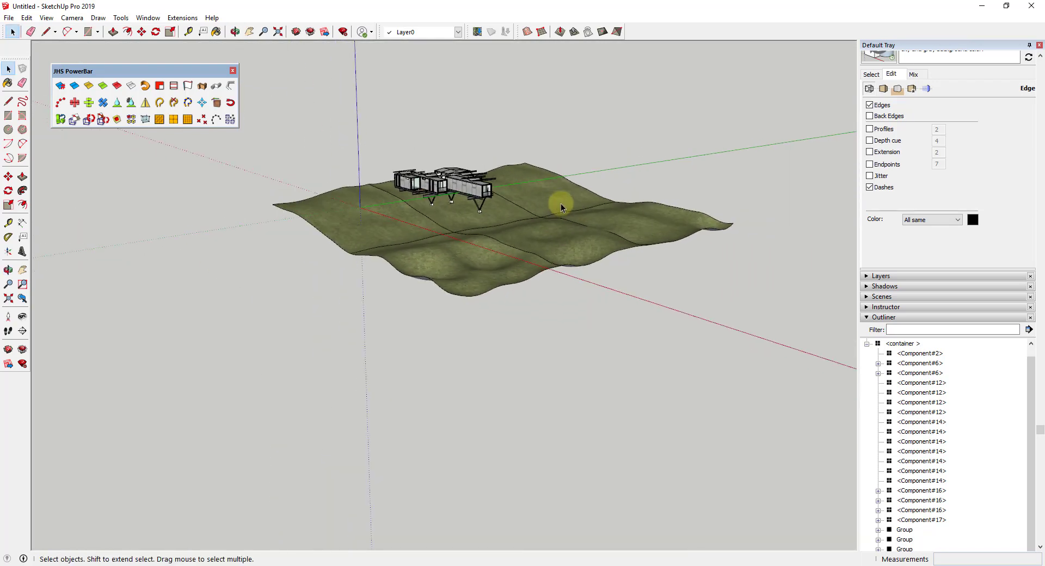
pyautogui.scroll(4, 523, 194)
pyautogui.scroll(-6, 524, 194)
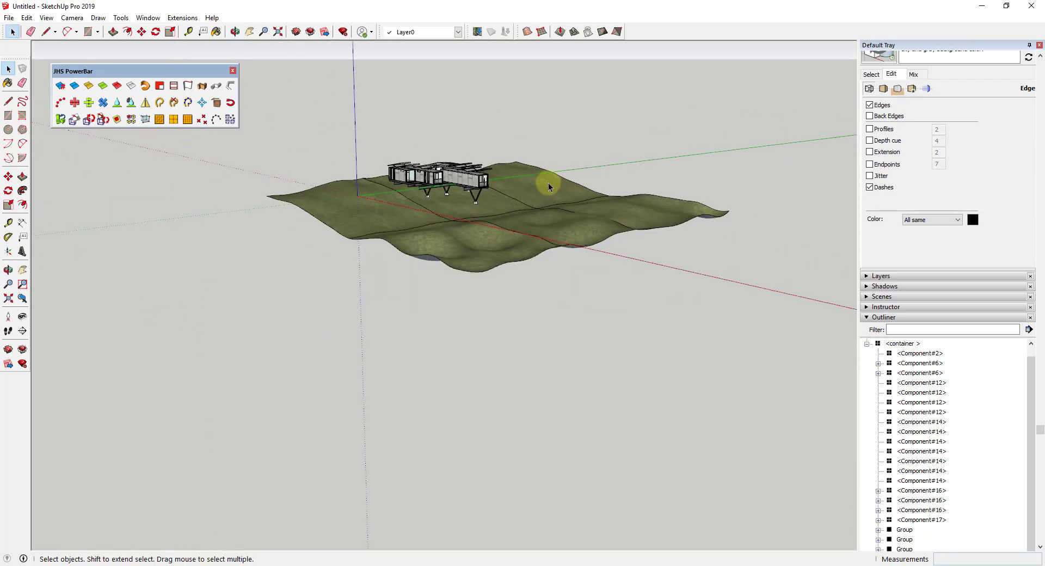
# Step: Download the "Evergreen edges spruce tree 15'" model from 3D Warehouse and place it on the far hill beside the house
pyautogui.click(148, 17)
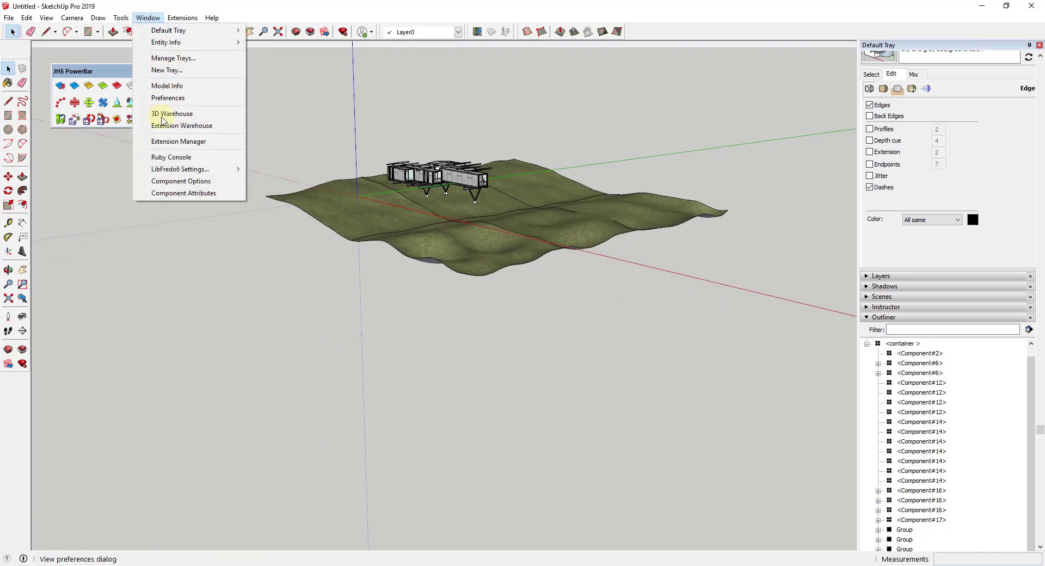
pyautogui.click(168, 114)
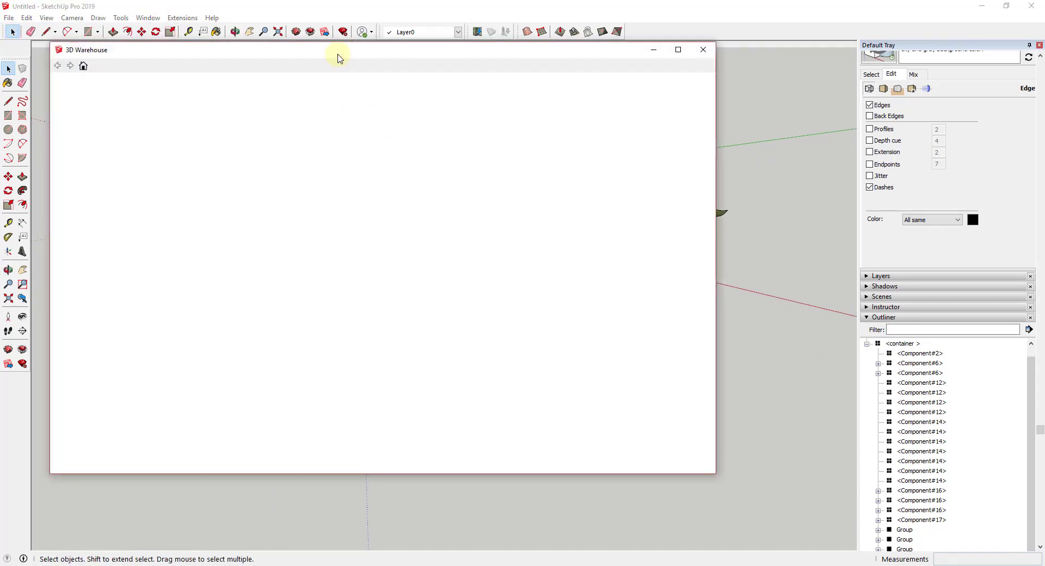
pyautogui.moveTo(338, 55); pyautogui.dragTo(465, 69)
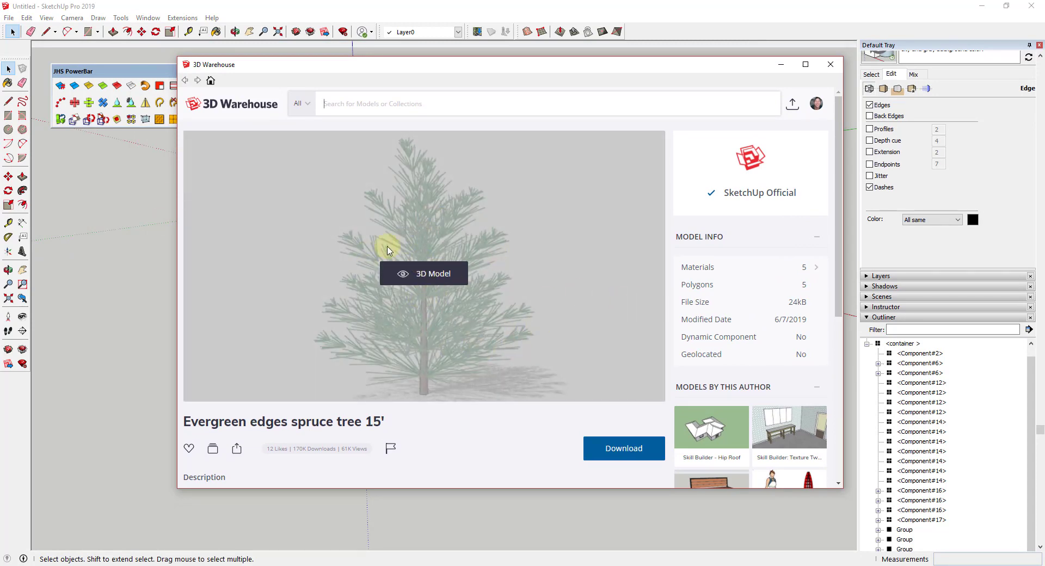
pyautogui.click(426, 103)
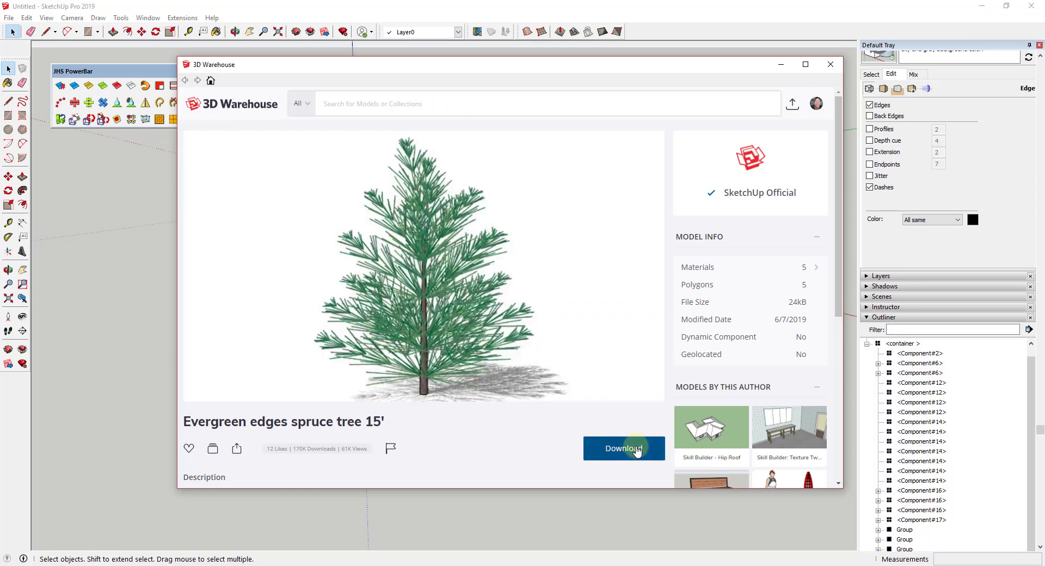
pyautogui.click(631, 449)
pyautogui.click(477, 303)
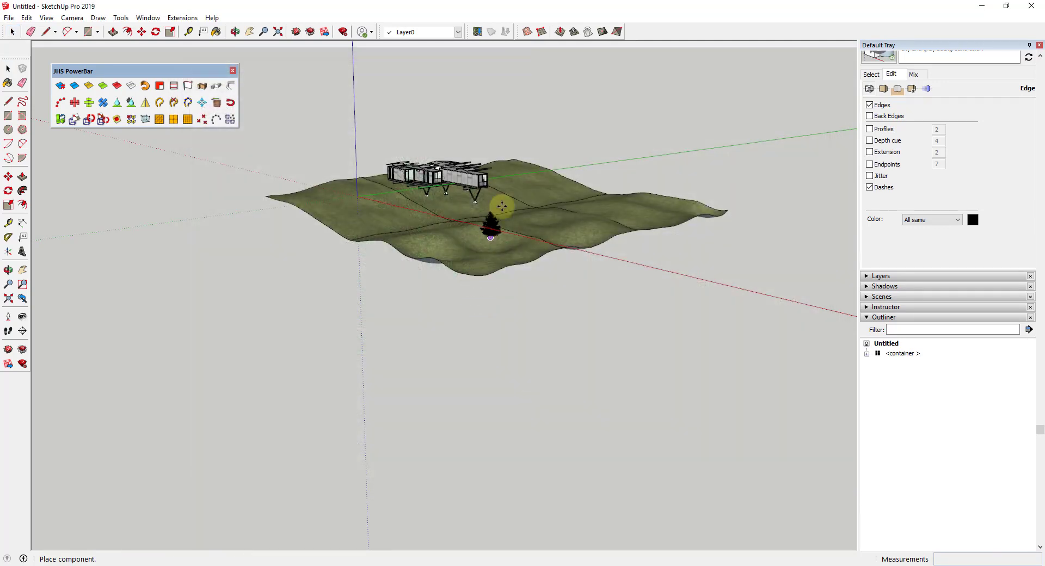
pyautogui.click(510, 163)
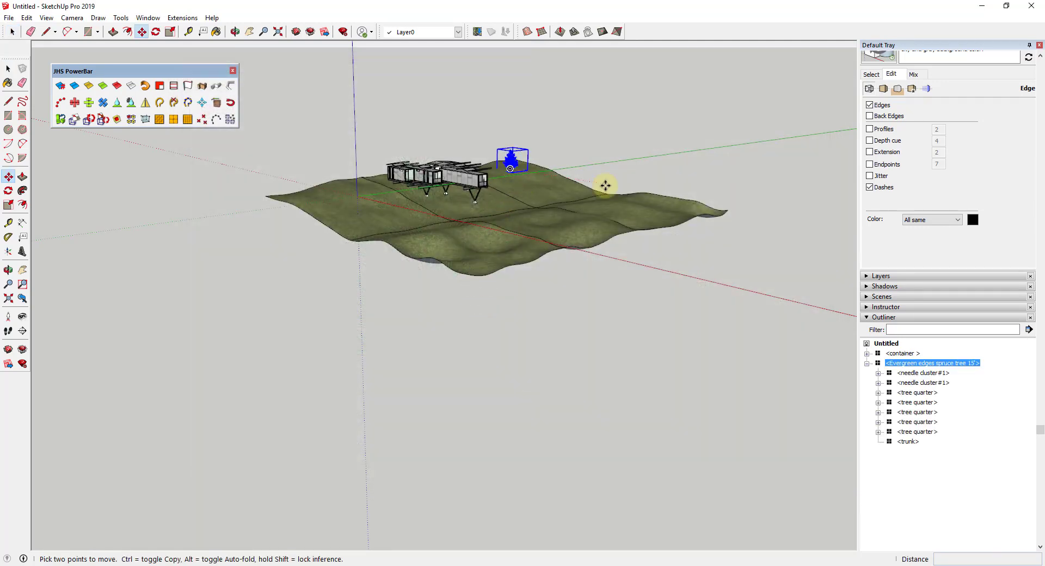
# Step: Copy the spruce tree to a spot beside the house and another on the slope in front of it
pyautogui.moveTo(605, 182); pyautogui.dragTo(565, 176, button='middle')
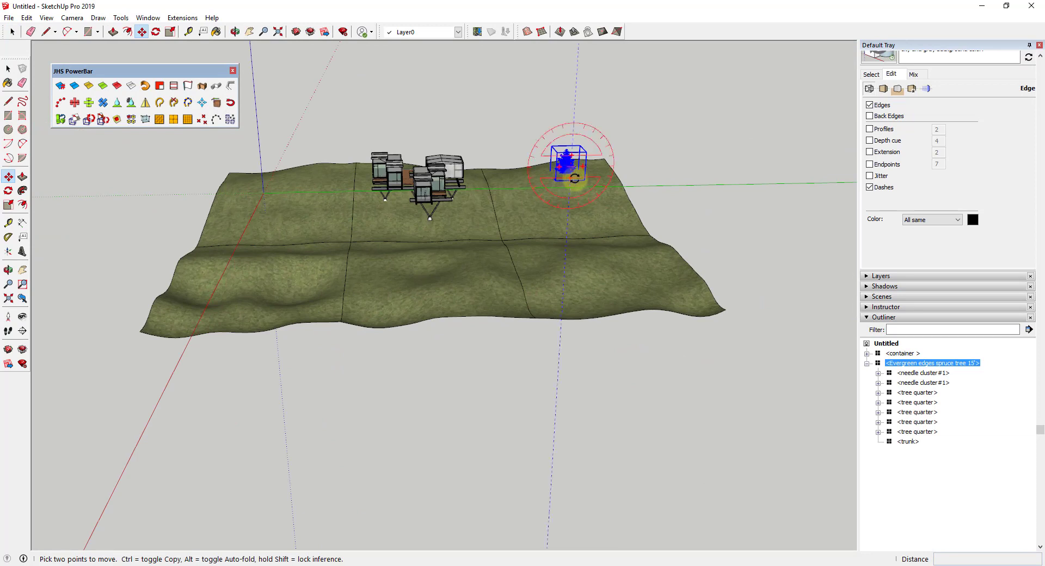
pyautogui.press('ctrl')
pyautogui.click(579, 179)
pyautogui.click(517, 226)
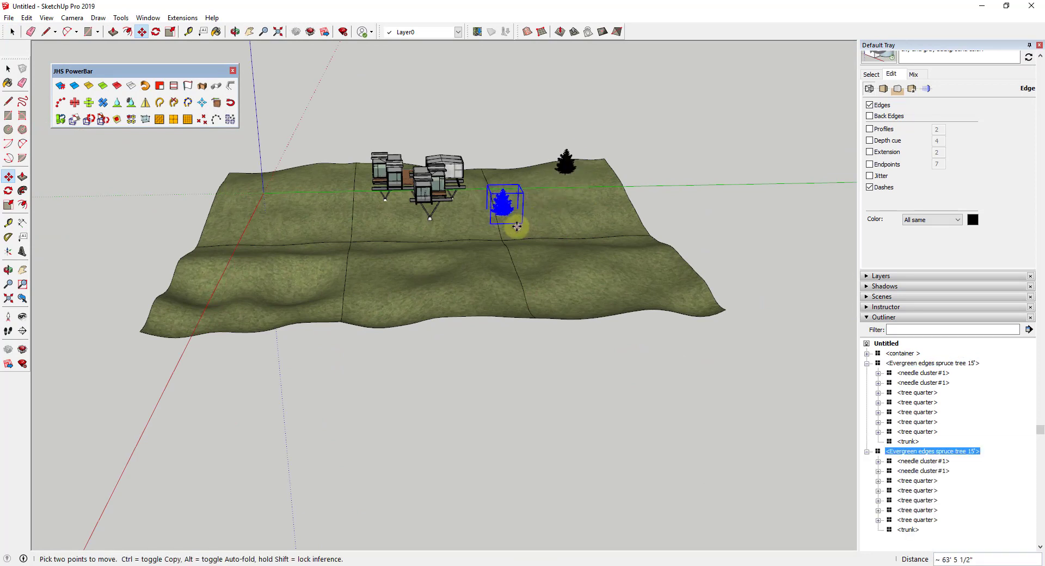
pyautogui.click(524, 224)
pyautogui.click(434, 274)
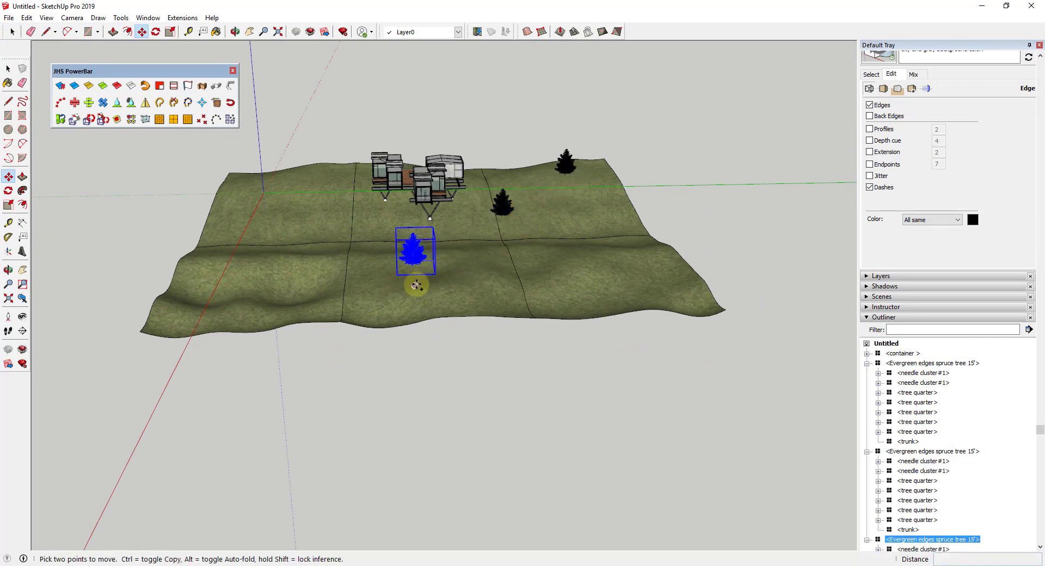
pyautogui.click(415, 286)
# Step: Place more spruce tree copies, scattered over the hillside on the opposite side of the house from the first tree
pyautogui.click(322, 250)
pyautogui.click(325, 257)
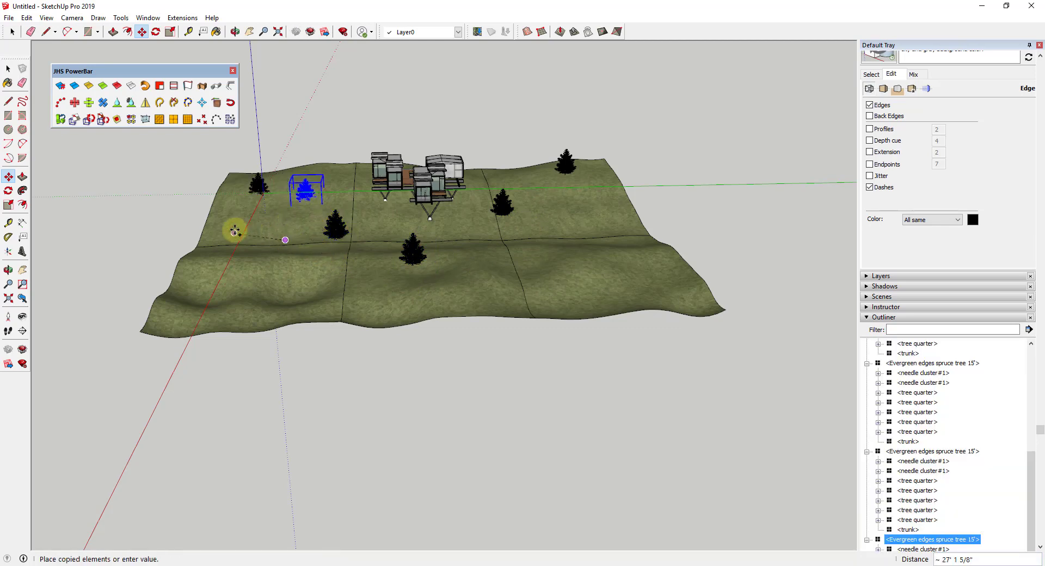
pyautogui.click(253, 233)
pyautogui.click(253, 233)
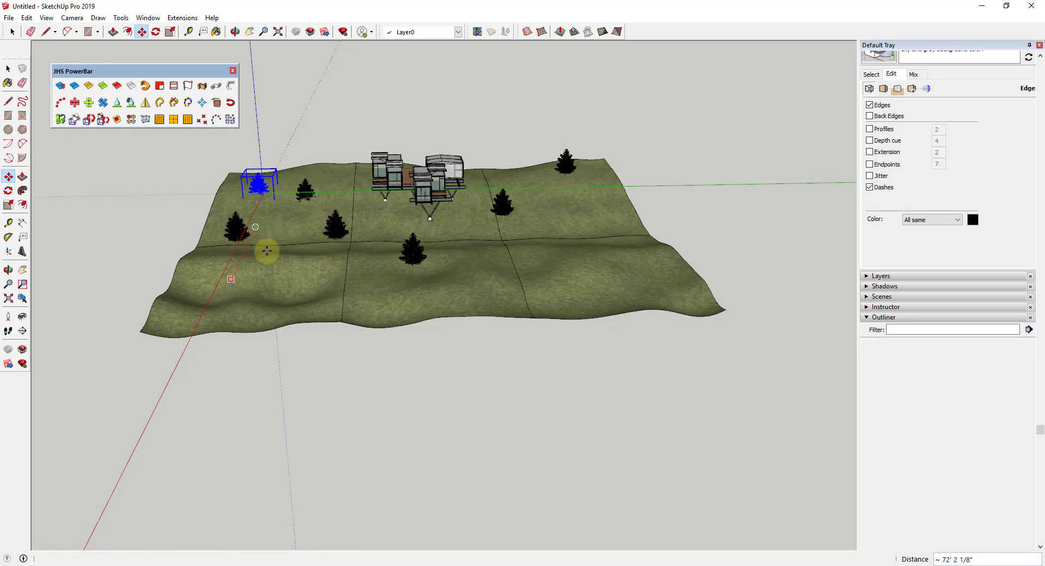
pyautogui.click(244, 273)
pyautogui.click(243, 273)
pyautogui.click(329, 301)
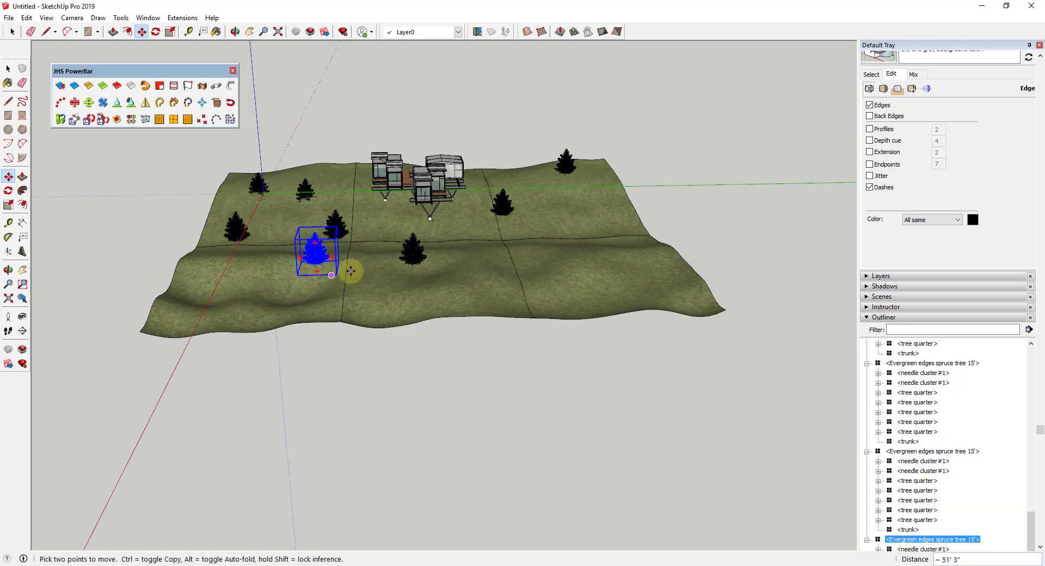
# Step: Undo all the spruce tree copies, back to the first placed tree
pyautogui.moveTo(359, 260); pyautogui.dragTo(326, 278, button='middle')
pyautogui.press('space')
pyautogui.scroll(-10, 326, 278)
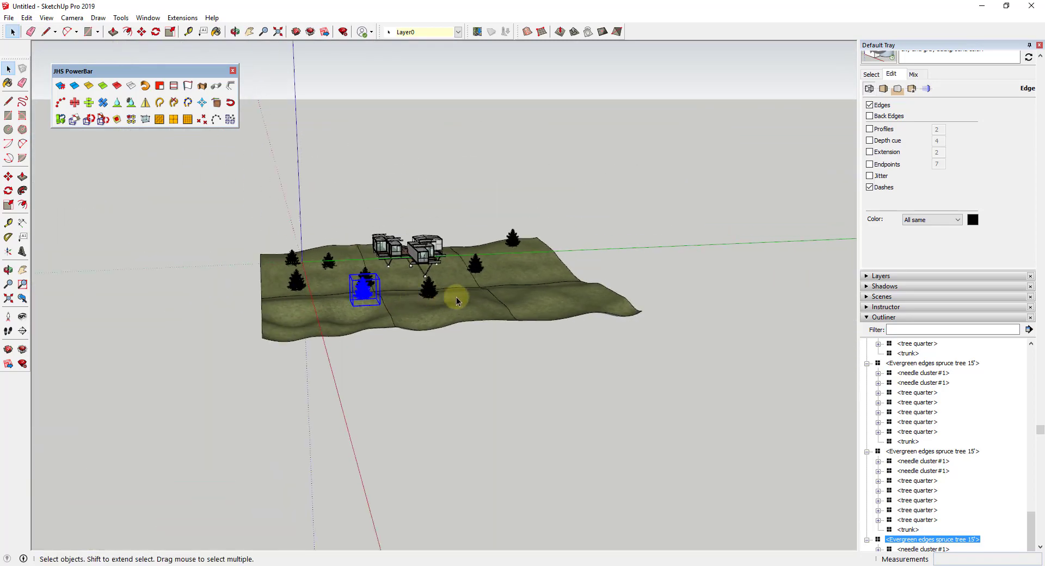
pyautogui.hotkey('ctrl', 'z')
pyautogui.hotkey('ctrl', 'z')
pyautogui.hotkey('ctrl', 'z')
pyautogui.hotkey('ctrl', 'z')
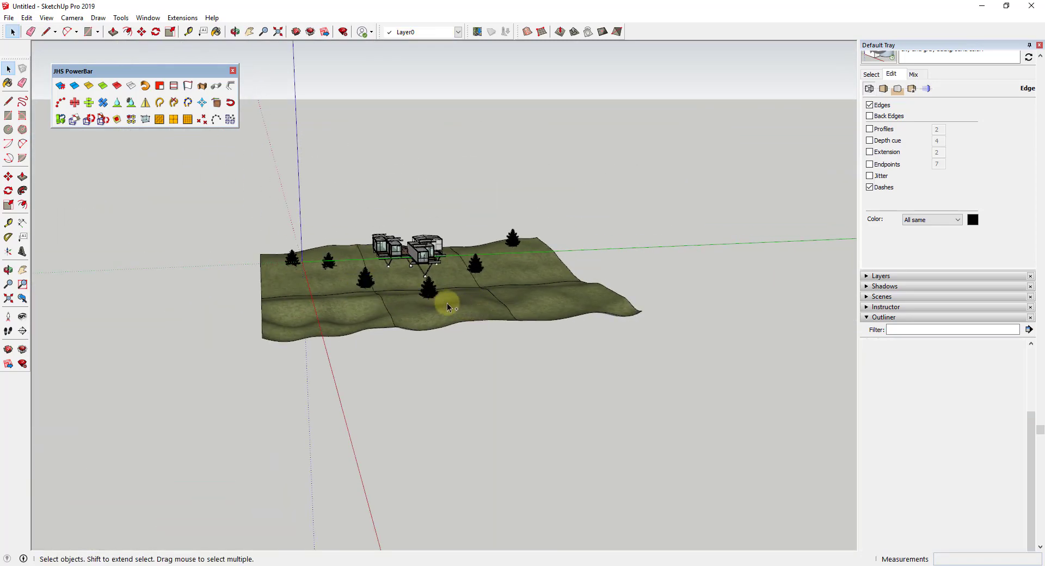
# Step: Collapse the Outliner
pyautogui.click(869, 319)
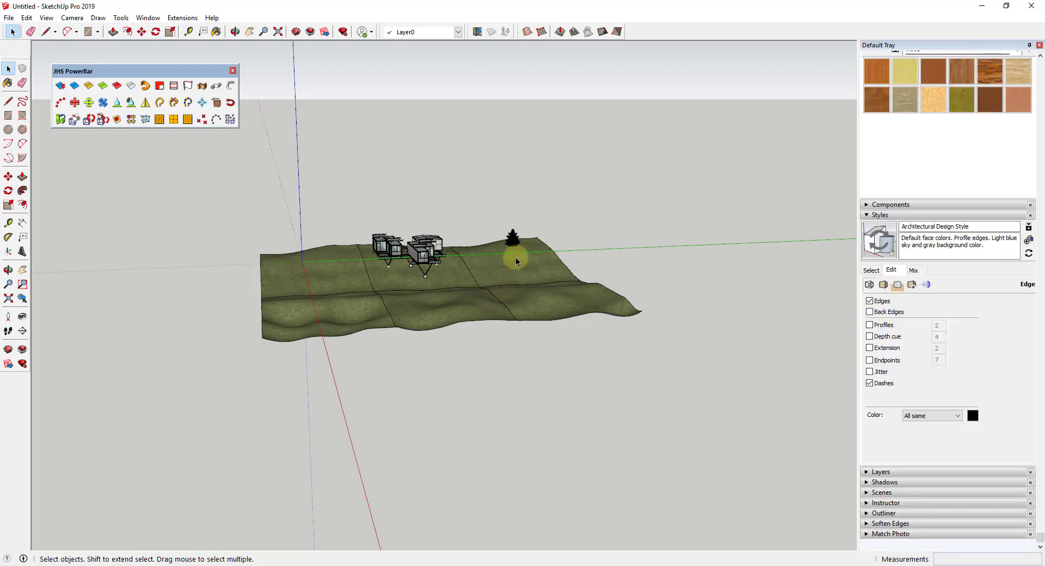
# Step: Draw a vertical line about 58' 7" tall upward from the terrain's far corner near the spruce tree
pyautogui.moveTo(516, 261); pyautogui.dragTo(531, 240, button='middle')
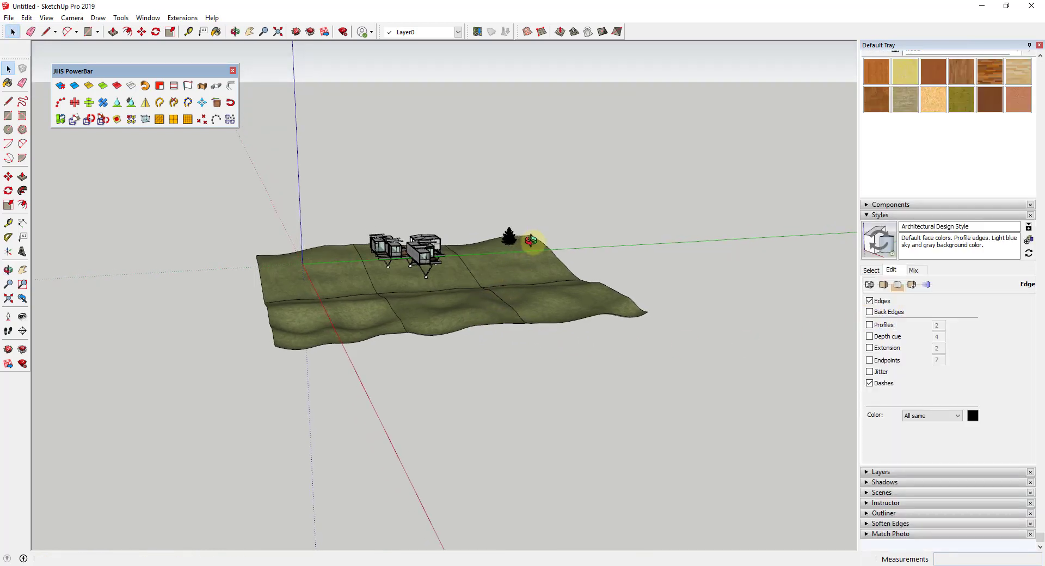
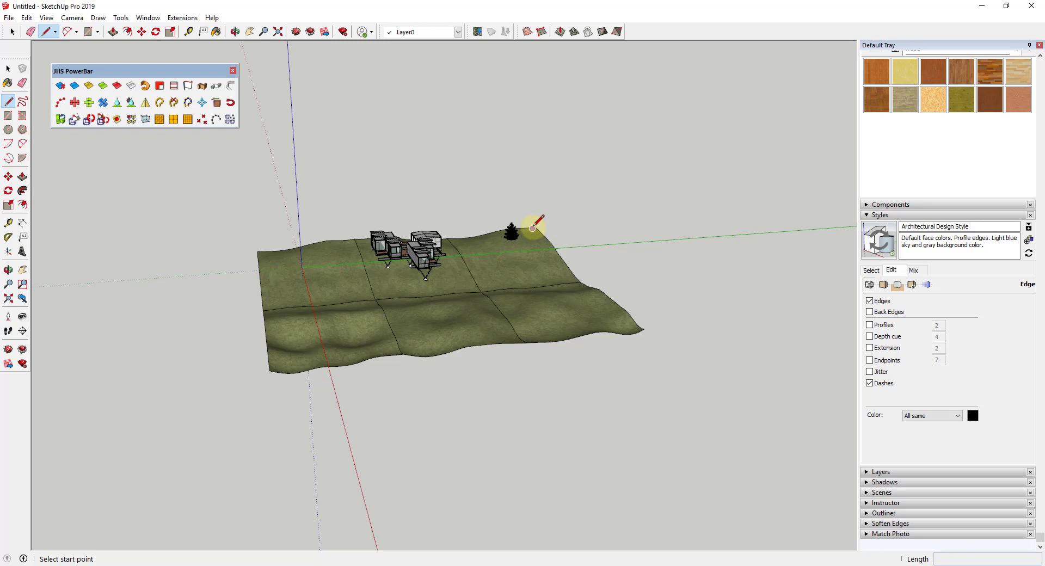
pyautogui.click(532, 228)
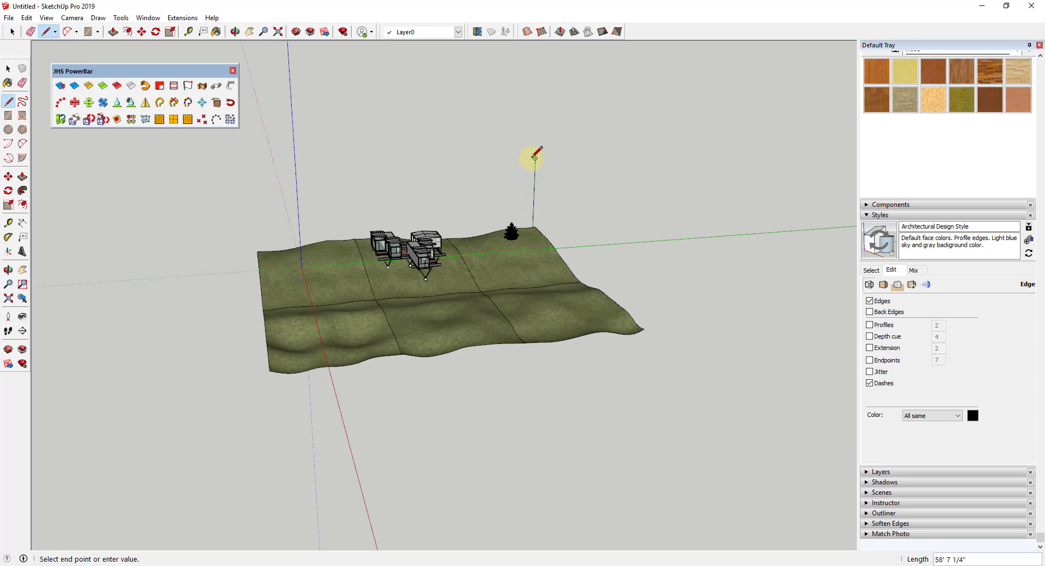
pyautogui.click(535, 158)
# Step: Draw a horizontal rectangle from the line's upper end, spanning the whole terrain footprint above the house
pyautogui.press('r')
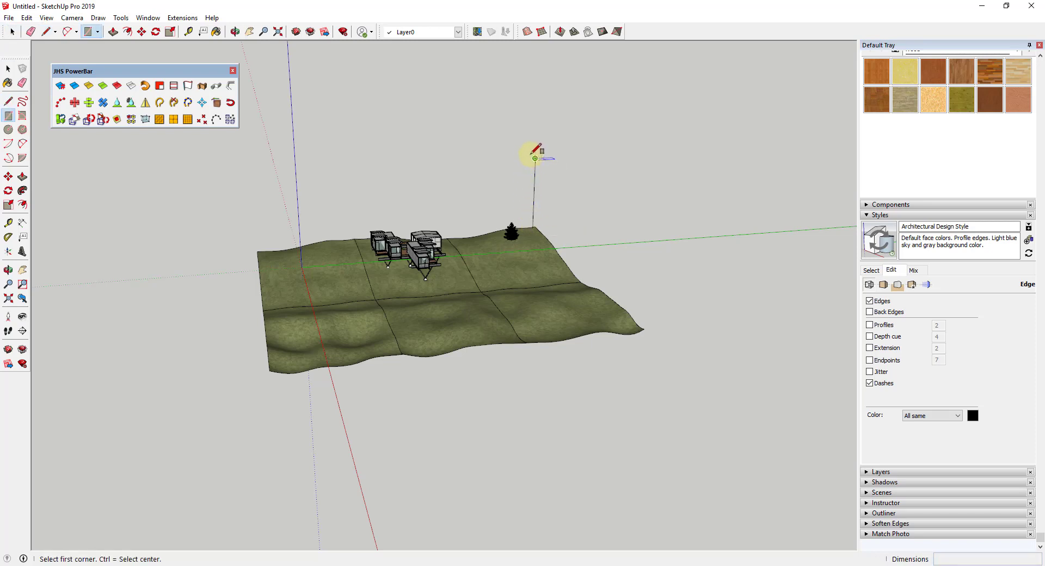
pyautogui.moveTo(535, 158)
pyautogui.mouseDown(button='middle')
pyautogui.moveTo(548, 334)
pyautogui.moveTo(536, 159)
pyautogui.mouseUp(button='middle')
pyautogui.click(536, 159)
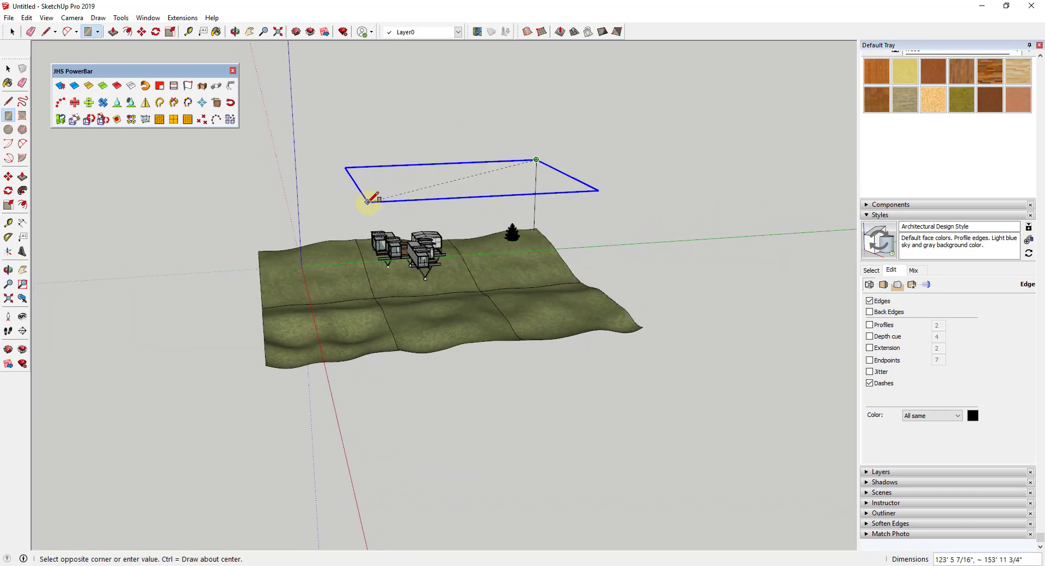
pyautogui.click(268, 363)
pyautogui.moveTo(266, 362); pyautogui.dragTo(409, 270, button='middle')
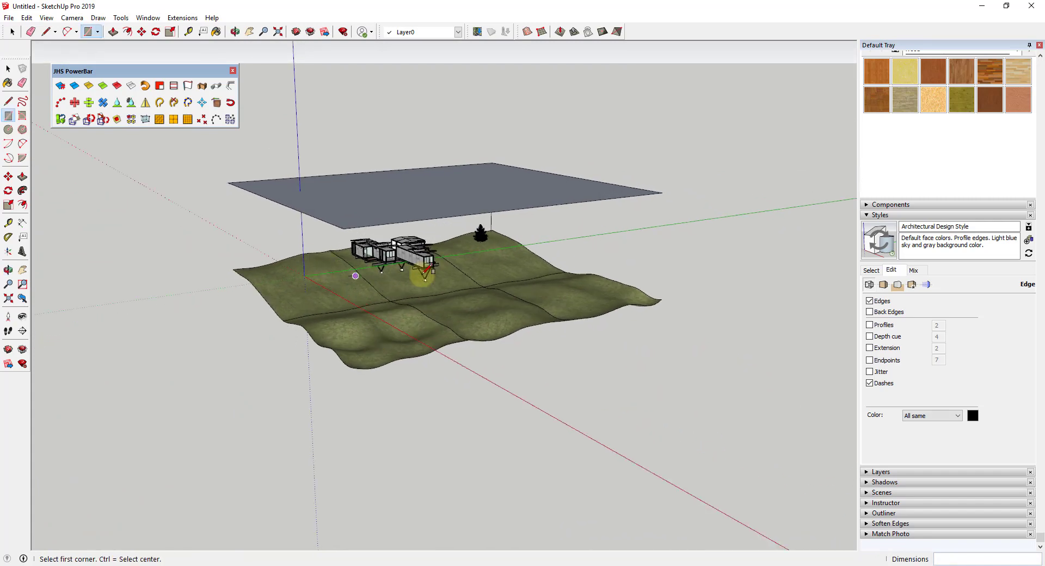
pyautogui.moveTo(457, 310); pyautogui.dragTo(339, 260, button='middle')
pyautogui.press('space')
# Step: Draw a vertical line from the ground beside the house's rear corner up through the overhead plane
pyautogui.scroll(2, 345, 261)
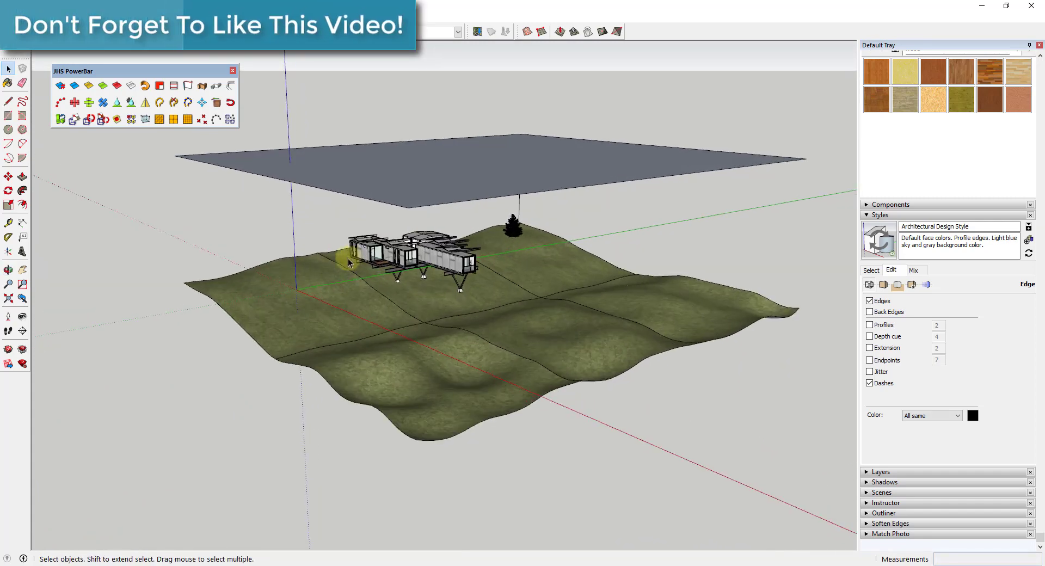
pyautogui.press('l')
pyautogui.scroll(4, 346, 263)
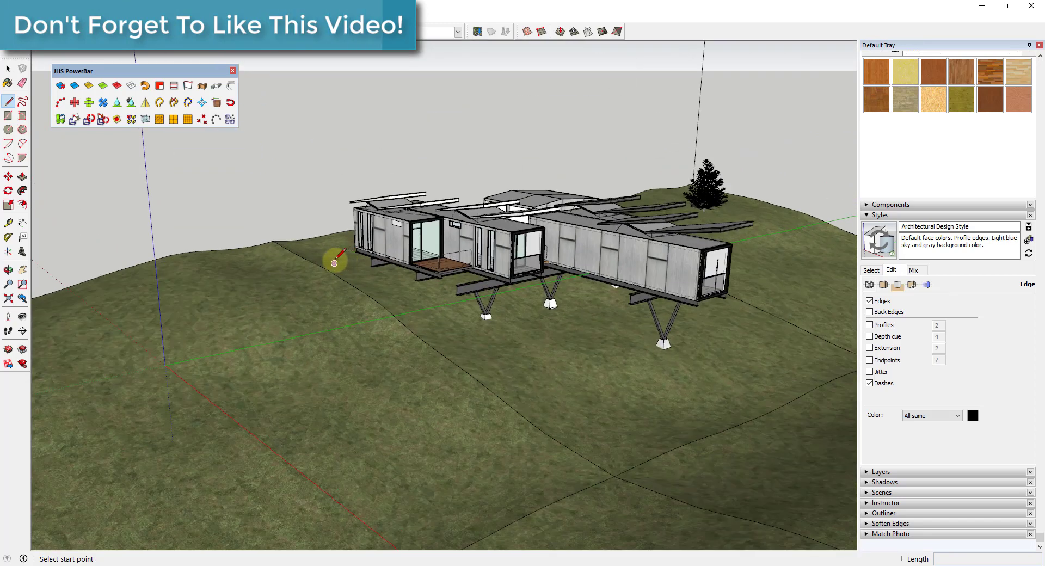
pyautogui.click(334, 261)
pyautogui.scroll(-2, 334, 262)
pyautogui.scroll(-4, 334, 262)
pyautogui.click(333, 157)
pyautogui.press('space')
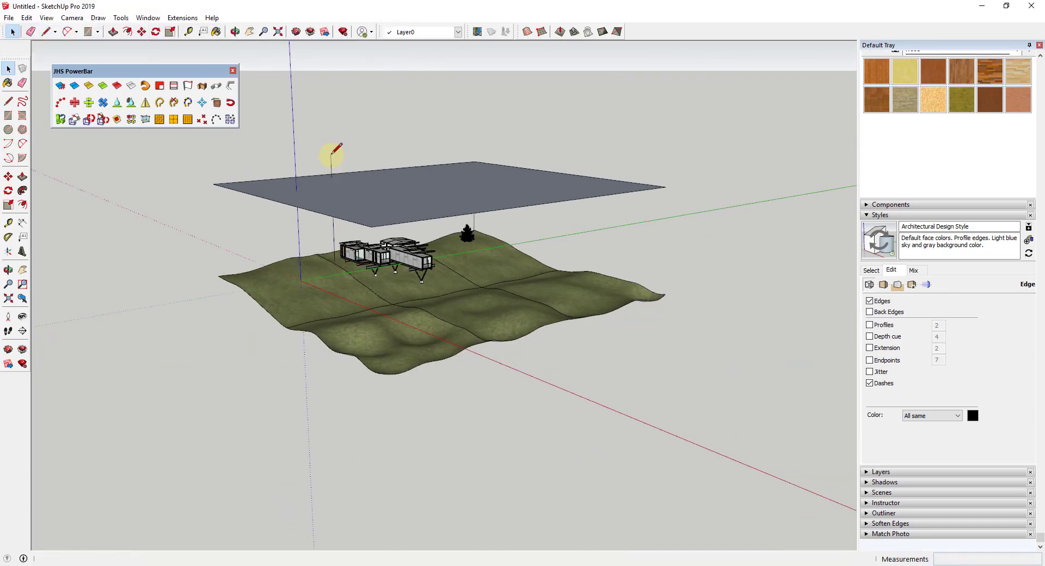
# Step: Draw a second vertical line from the slope diagonally across the house, rising through the overhead plane
pyautogui.moveTo(445, 286)
pyautogui.mouseDown(button='middle')
pyautogui.moveTo(466, 285)
pyautogui.moveTo(367, 275)
pyautogui.moveTo(457, 287)
pyautogui.mouseUp(button='middle')
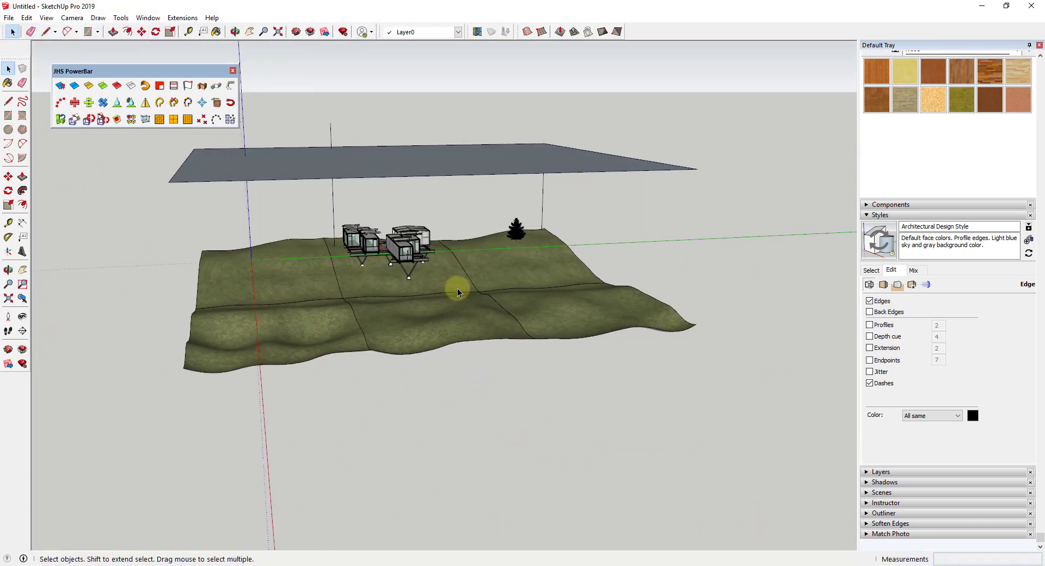
pyautogui.scroll(3, 449, 279)
pyautogui.press('l')
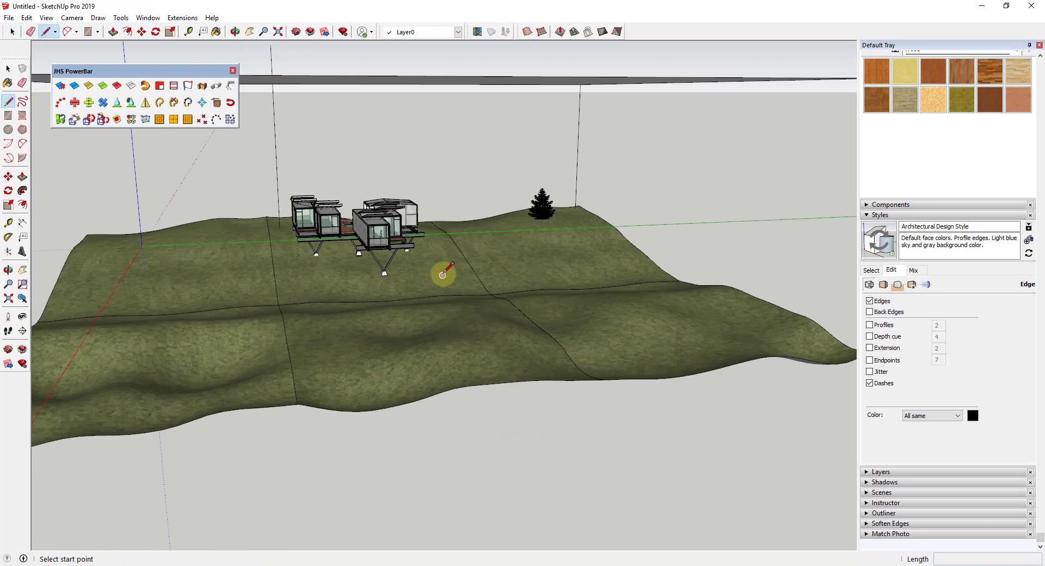
pyautogui.click(440, 272)
pyautogui.scroll(-5, 439, 272)
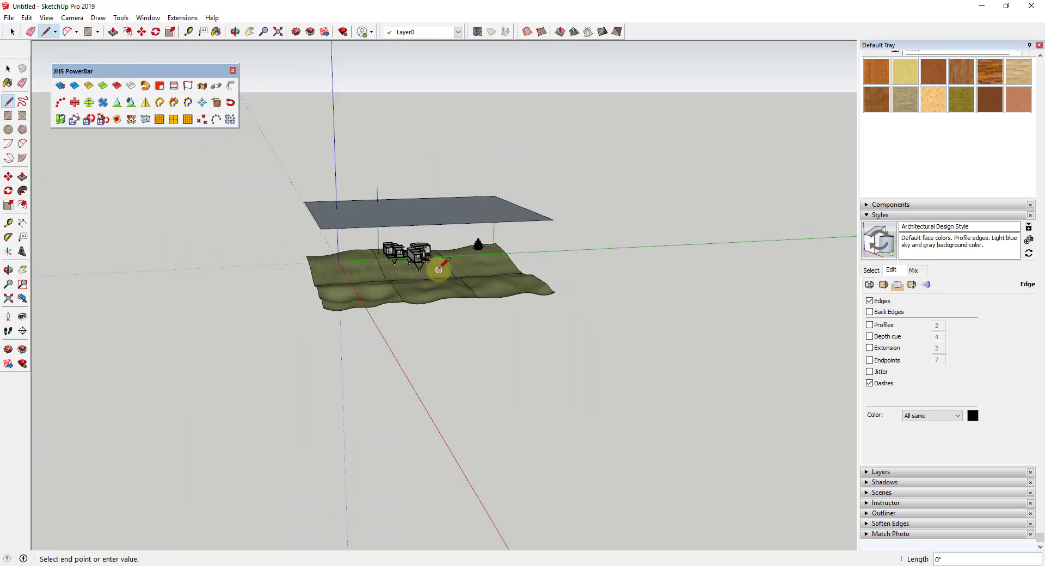
pyautogui.press('space')
# Step: Draw a rectangle on the overhead plane between the two vertical lines to mark the house area, and erase the line ends above it
pyautogui.scroll(2, 437, 223)
pyautogui.press('r')
pyautogui.click(438, 203)
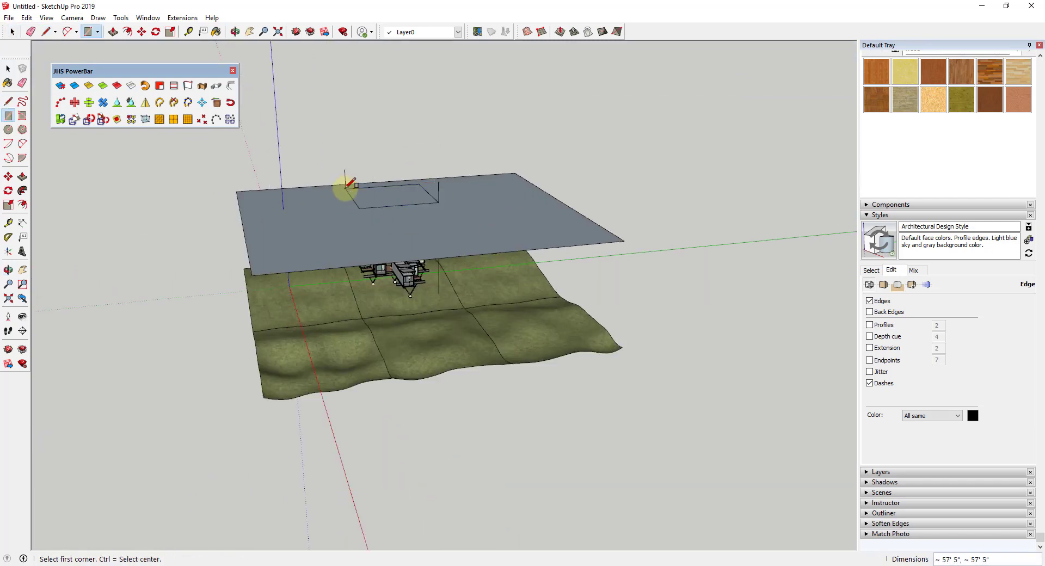
pyautogui.click(346, 188)
pyautogui.press('space')
pyautogui.press('e')
pyautogui.moveTo(473, 215)
pyautogui.mouseDown(button='middle')
pyautogui.moveTo(490, 226)
pyautogui.moveTo(500, 261)
pyautogui.mouseUp(button='middle')
# Step: Move the spruce tree straight up from the terrain onto the overhead plane
pyautogui.press('space')
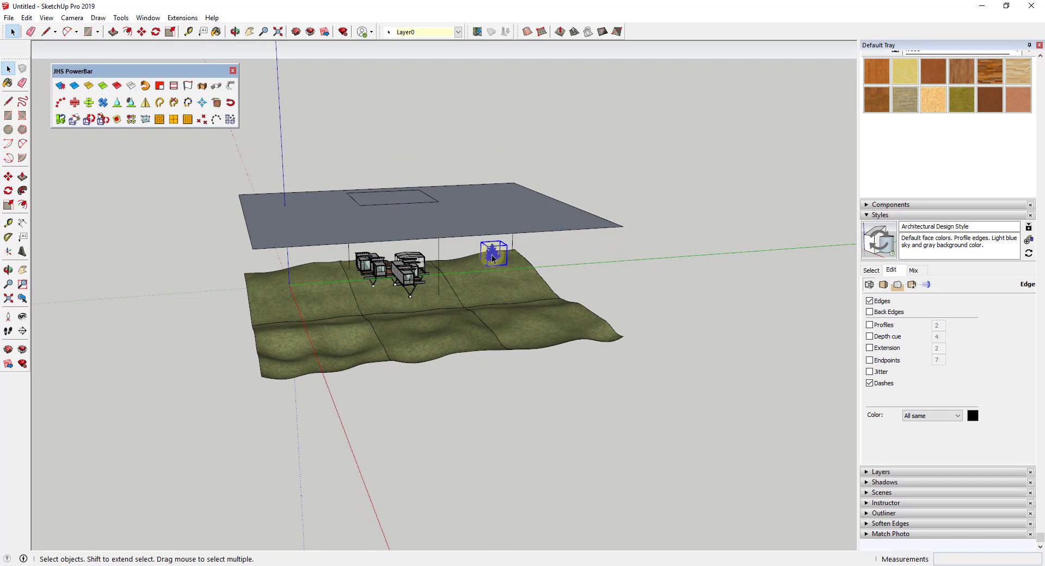
pyautogui.press('m')
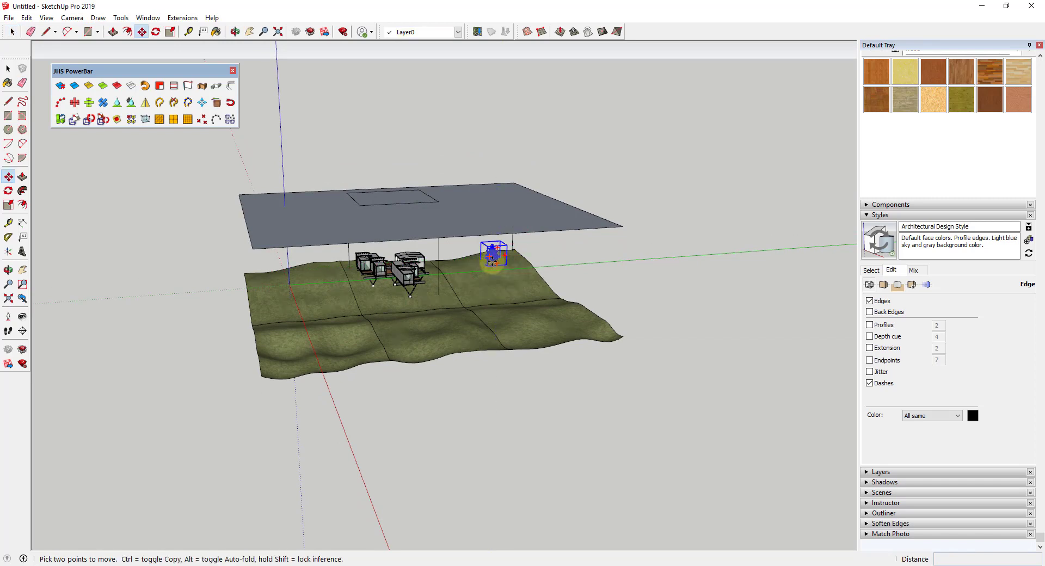
pyautogui.click(493, 259)
pyautogui.click(495, 188)
# Step: Copy the spruce tree to a nearby spot on the overhead plane
pyautogui.moveTo(525, 197); pyautogui.dragTo(448, 368, button='middle')
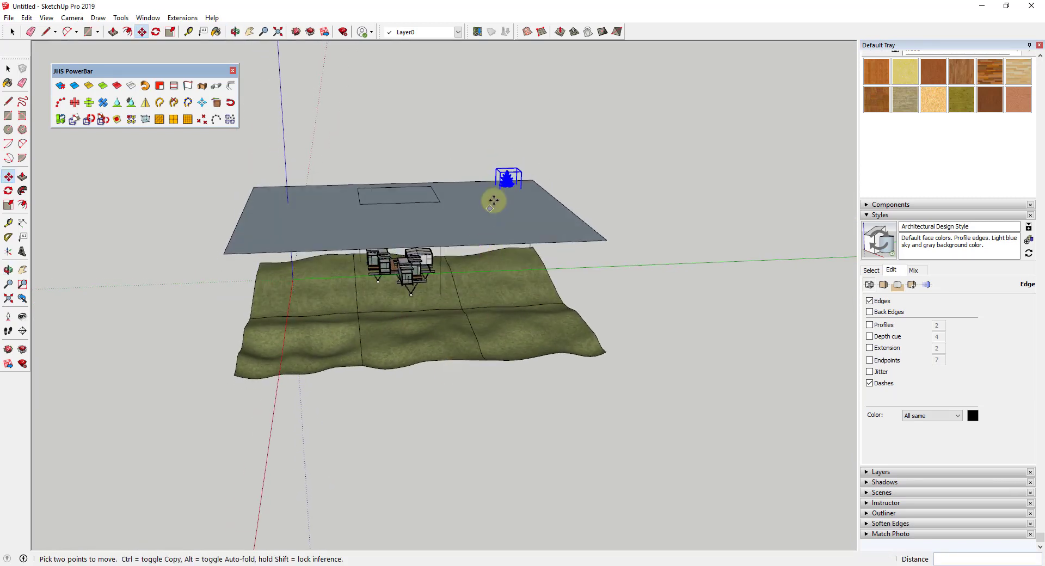
pyautogui.click(507, 187)
pyautogui.press('ctrl')
pyautogui.click(485, 188)
# Step: Select both spruce trees and place copies of the pair around the same end of the overhead plane
pyautogui.press('space')
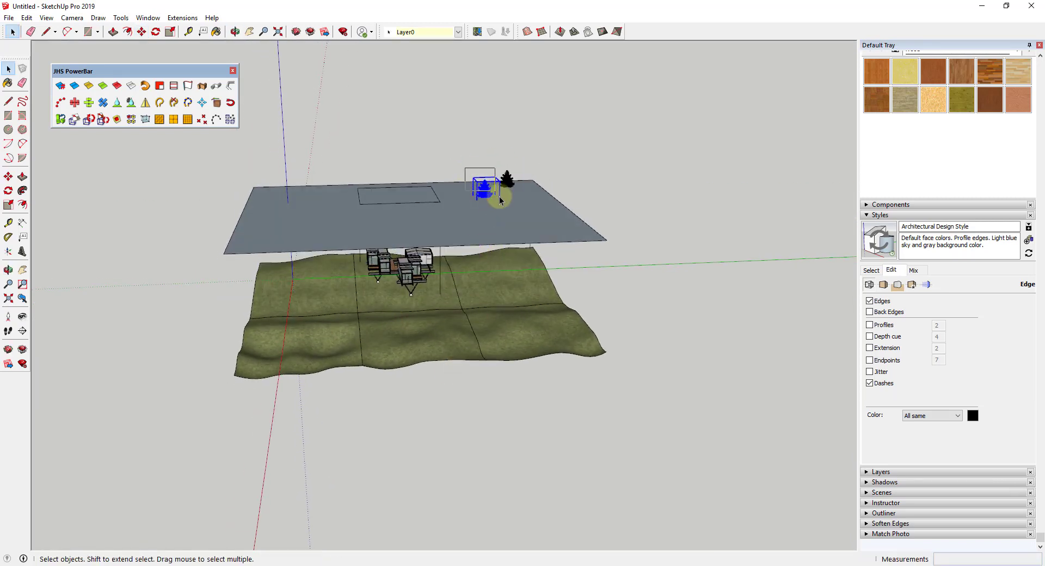
pyautogui.press('m')
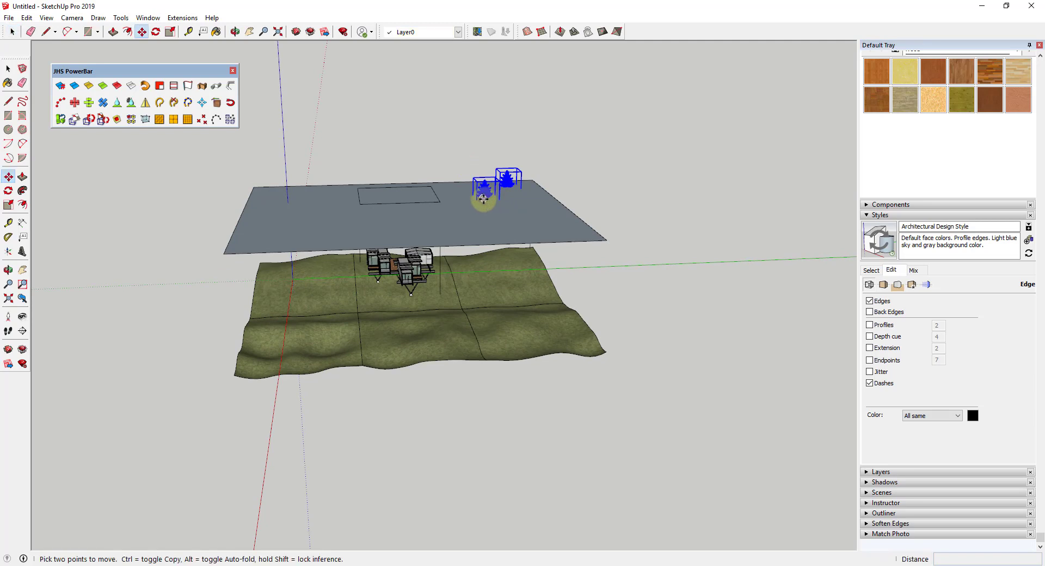
pyautogui.click(482, 197)
pyautogui.press('ctrl')
pyautogui.click(500, 210)
pyautogui.click(520, 202)
# Step: Copy the pair of trees in front of the marked house area and again to its opposite side
pyautogui.press('ctrl')
pyautogui.scroll(2, 477, 207)
pyautogui.scroll(3, 476, 207)
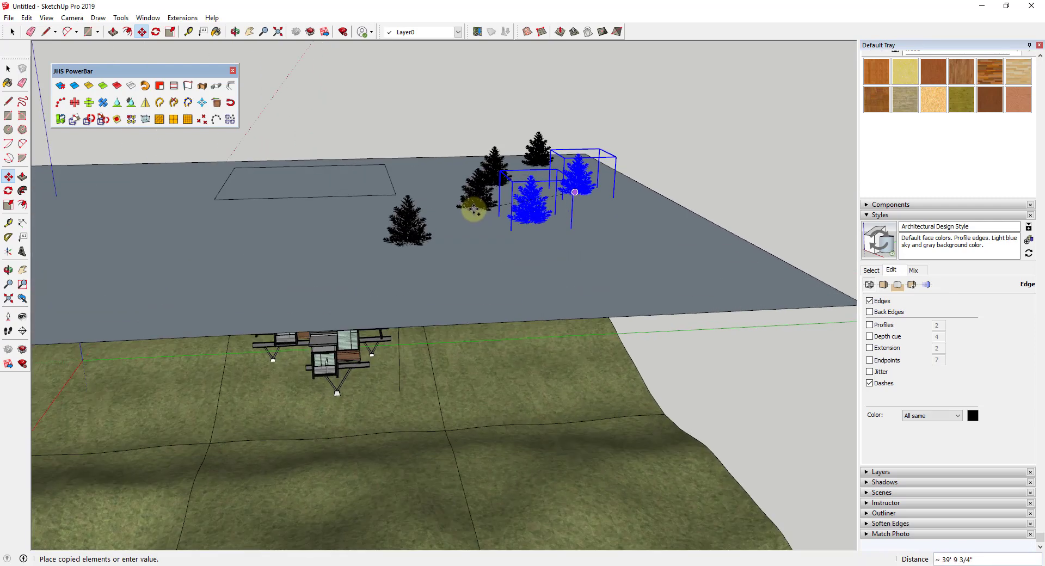
pyautogui.click(227, 279)
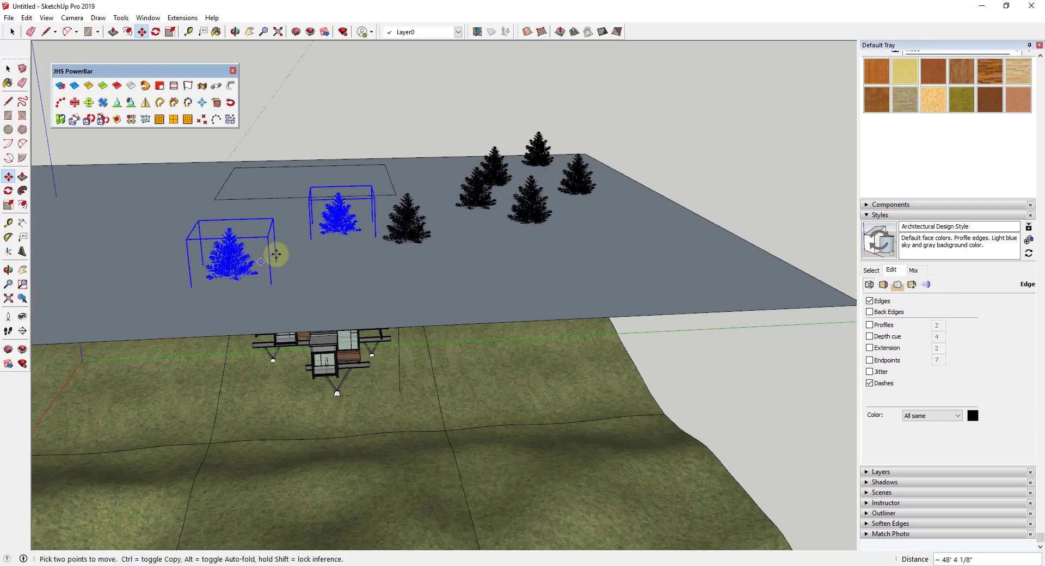
pyautogui.moveTo(338, 256); pyautogui.dragTo(353, 233, button='middle')
pyautogui.click(353, 233)
pyautogui.press('ctrl')
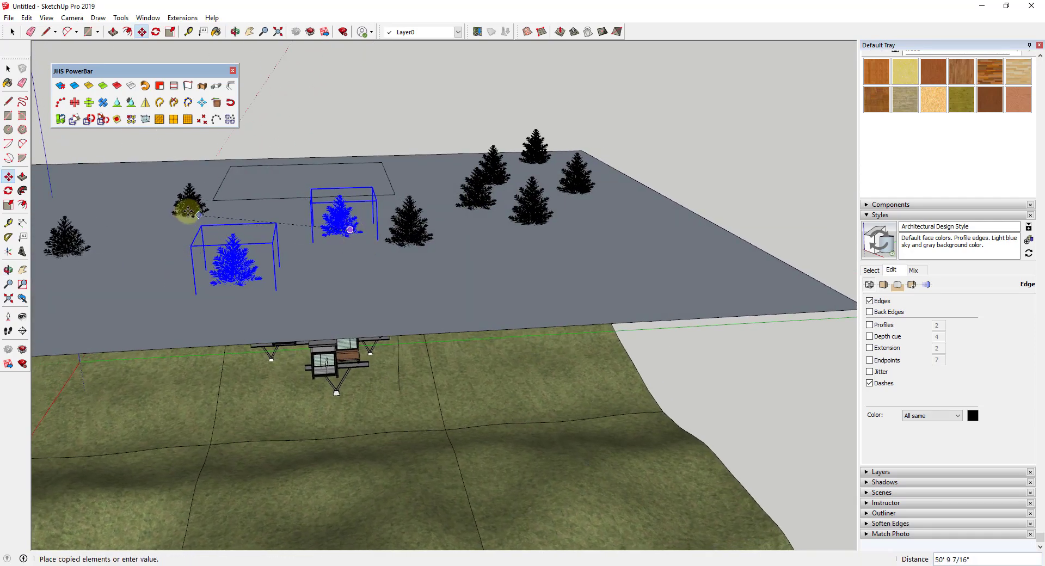
pyautogui.click(173, 203)
pyautogui.scroll(-3, 313, 268)
# Step: Copy the single front tree to a spot between the trees on the opposite side of the house area
pyautogui.press('space')
pyautogui.click(298, 264)
pyautogui.press('m')
pyautogui.press('ctrl')
pyautogui.moveTo(300, 261); pyautogui.dragTo(255, 247)
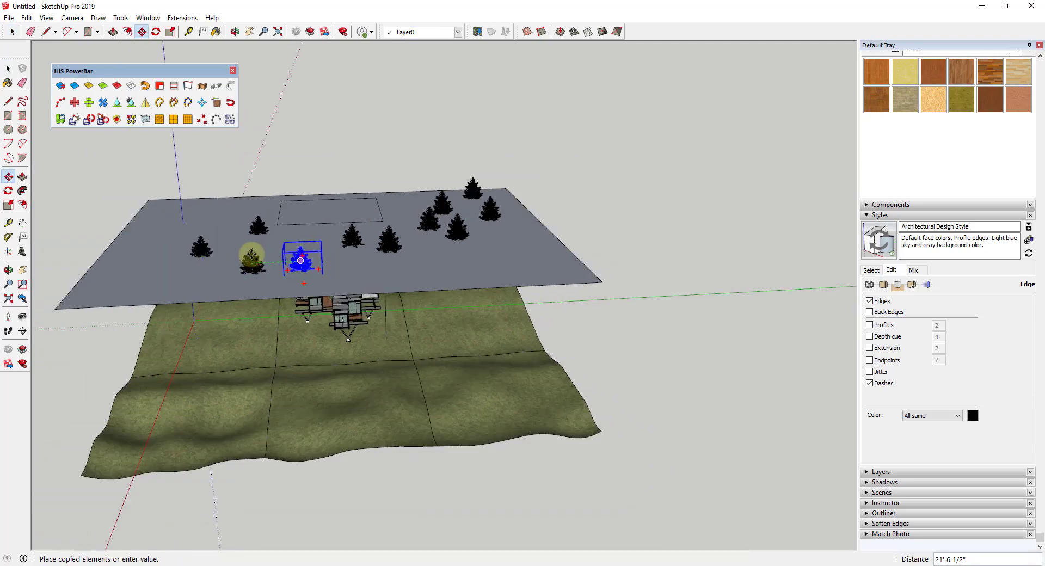
pyautogui.click(251, 252)
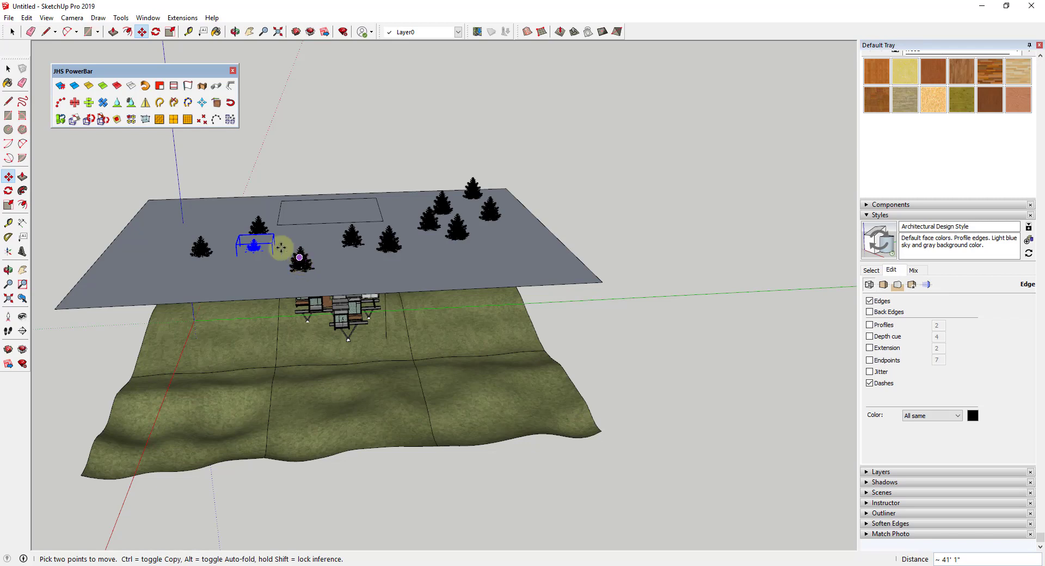
# Step: Copy the sunken tree to the plane's back edge and raise the copy above the plane
pyautogui.press('ctrl')
pyautogui.click(256, 245)
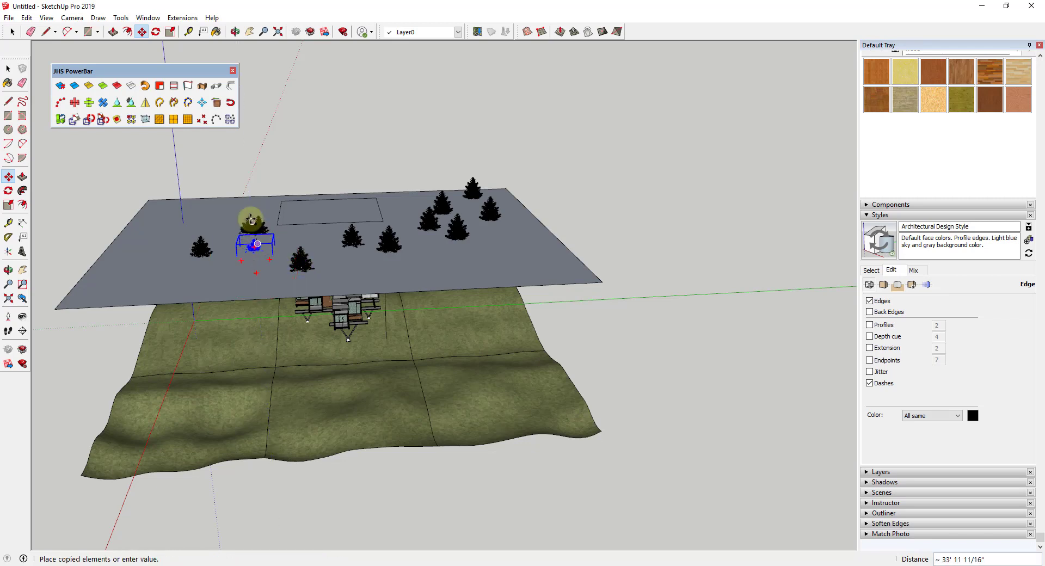
pyautogui.click(238, 208)
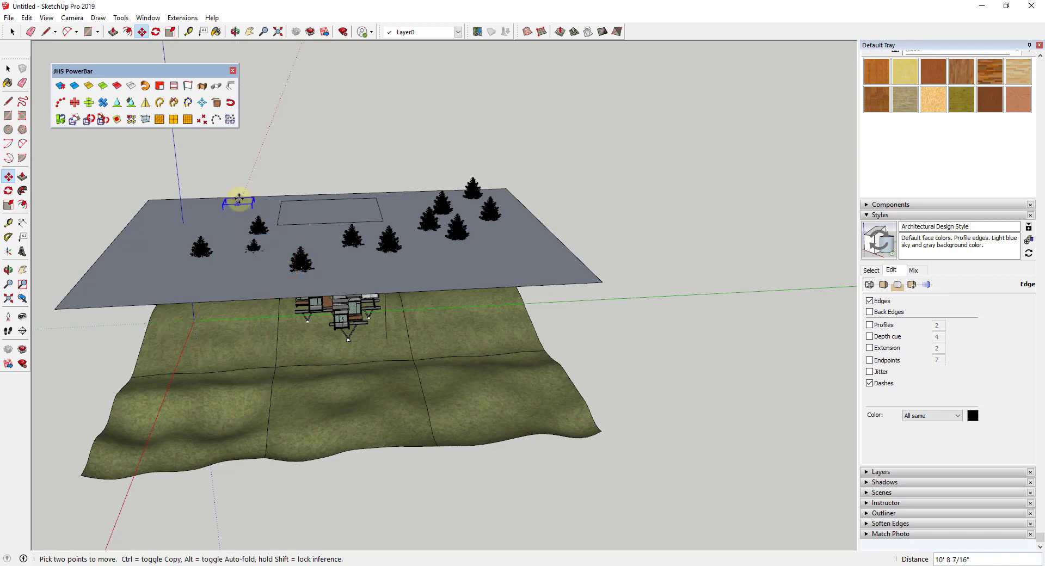
pyautogui.click(237, 179)
pyautogui.click(237, 182)
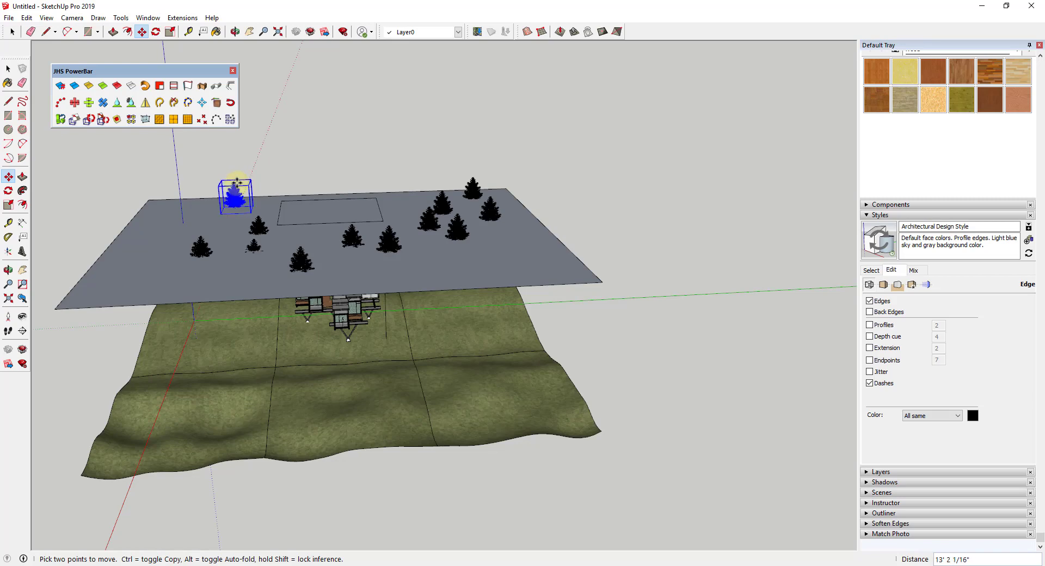
# Step: Place three more copies of the raised tree, staggered along the side of the plane opposite the original tree
pyautogui.scroll(3, 264, 287)
pyautogui.press('ctrl')
pyautogui.click(231, 211)
pyautogui.click(150, 238)
pyautogui.press('ctrl')
pyautogui.click(119, 263)
pyautogui.click(177, 289)
pyautogui.press('ctrl')
pyautogui.click(176, 291)
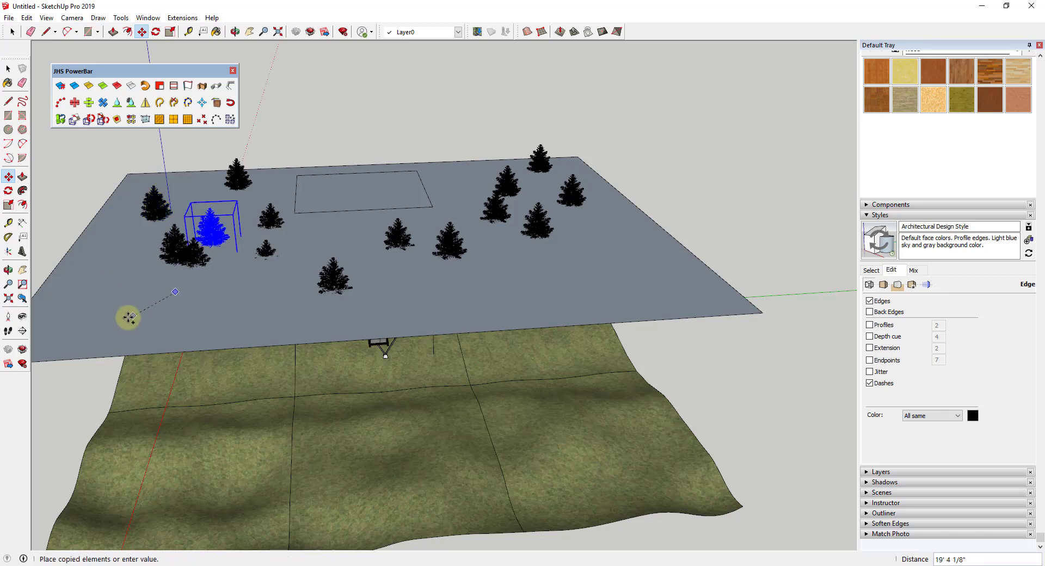
pyautogui.click(120, 314)
# Step: Place two more tree copies near the plane's front corner on that same side
pyautogui.press('ctrl')
pyautogui.click(198, 299)
pyautogui.click(150, 340)
pyautogui.press('ctrl')
pyautogui.click(100, 321)
pyautogui.click(203, 328)
# Step: Place three tree copies along the plane's front edge, from the middle out to the far front corner
pyautogui.press('ctrl')
pyautogui.click(189, 334)
pyautogui.click(387, 320)
pyautogui.press('ctrl')
pyautogui.click(348, 307)
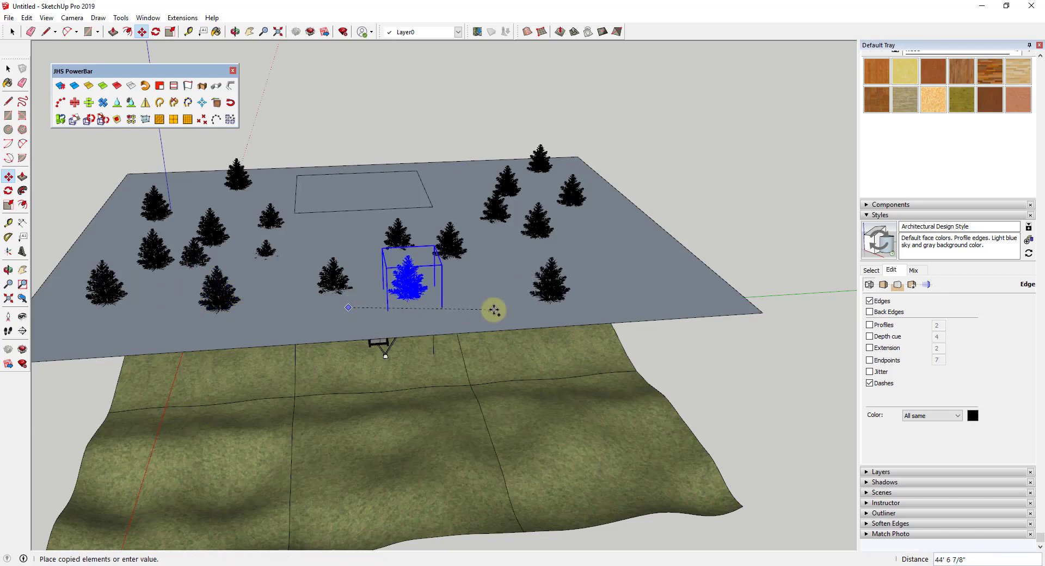
pyautogui.click(455, 310)
pyautogui.press('ctrl')
pyautogui.click(447, 310)
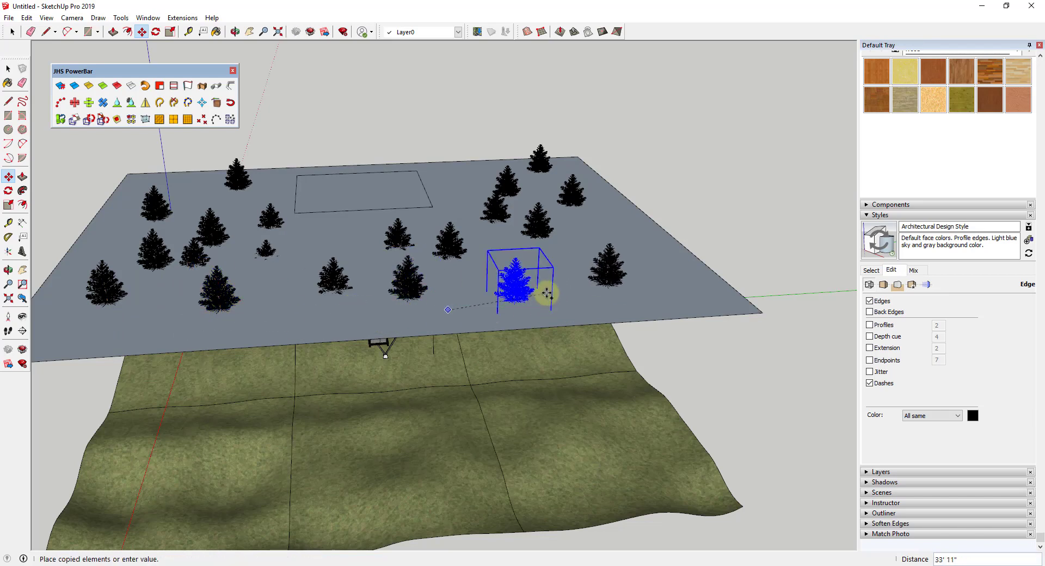
pyautogui.click(650, 272)
pyautogui.press('space')
# Step: Remove the overhead plane together with its inner rectangle and the vertical guide lines, keeping the trees
pyautogui.moveTo(639, 299); pyautogui.dragTo(401, 400, button='middle')
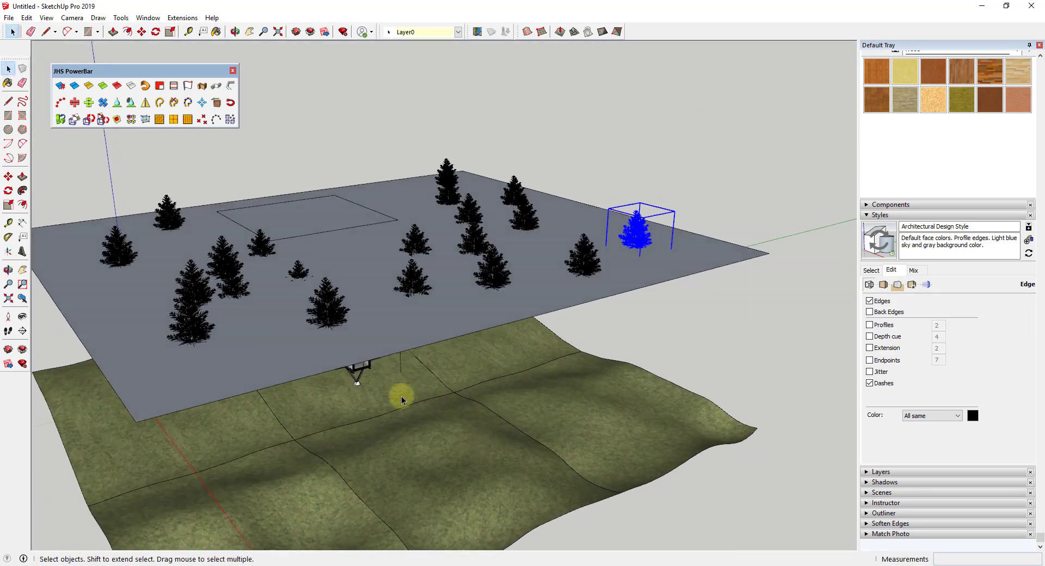
pyautogui.doubleClick(387, 323)
pyautogui.rightClick(390, 321)
pyautogui.click(424, 240)
# Step: Select all the floating spruce trees and drop them onto the terrain surface with JHS PowerBar
pyautogui.moveTo(424, 240); pyautogui.dragTo(403, 331, button='middle')
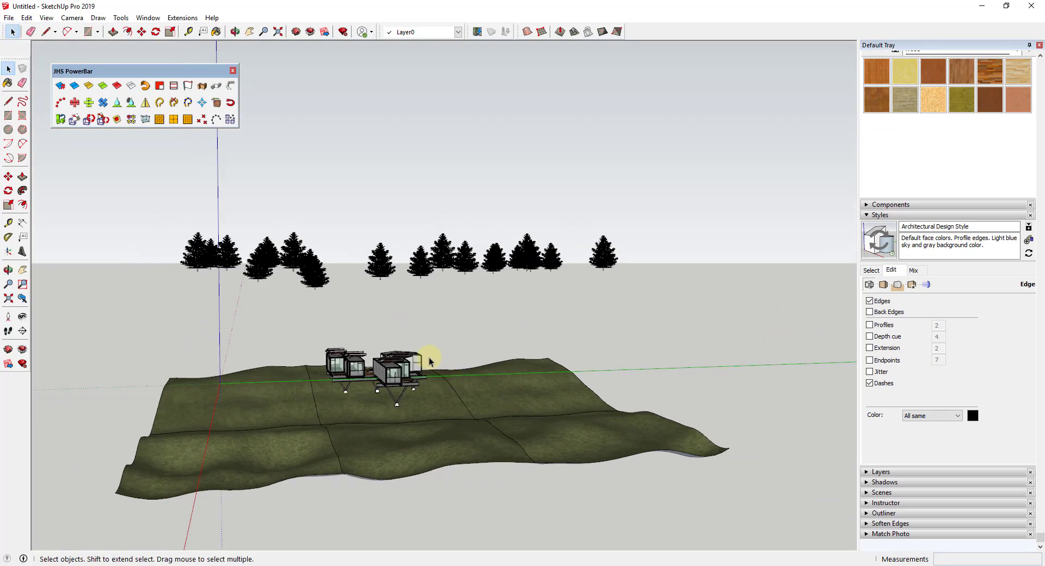
pyautogui.moveTo(505, 302); pyautogui.dragTo(467, 296, button='middle')
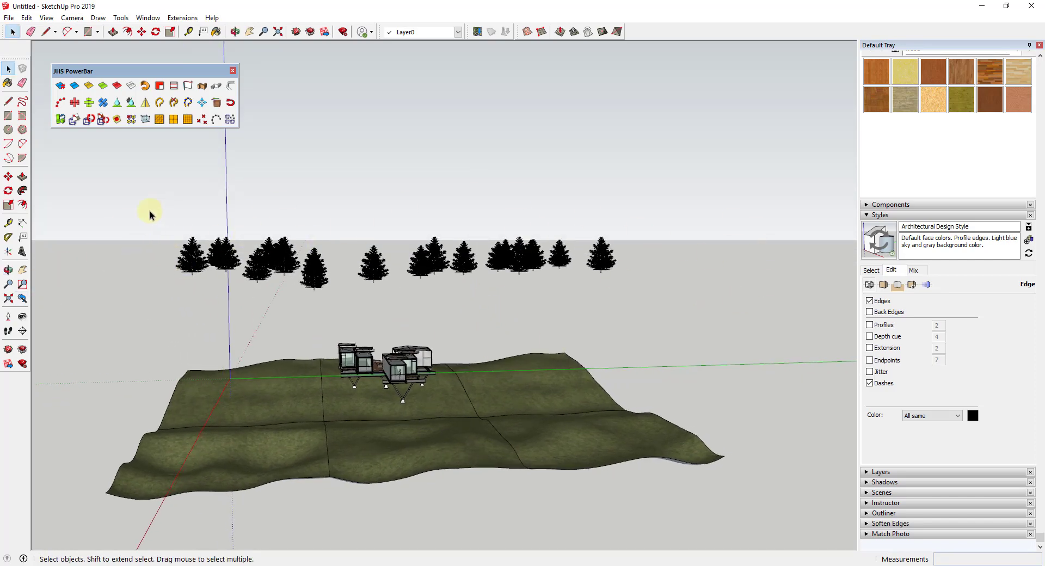
pyautogui.moveTo(148, 210); pyautogui.dragTo(640, 299)
pyautogui.moveTo(533, 252); pyautogui.dragTo(538, 178, button='middle')
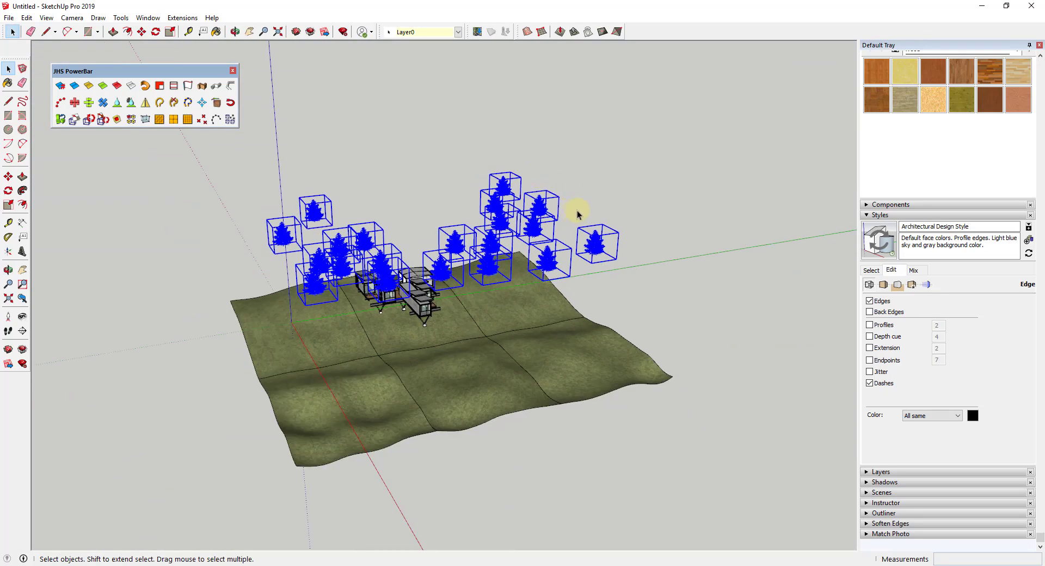
pyautogui.scroll(2, 577, 217)
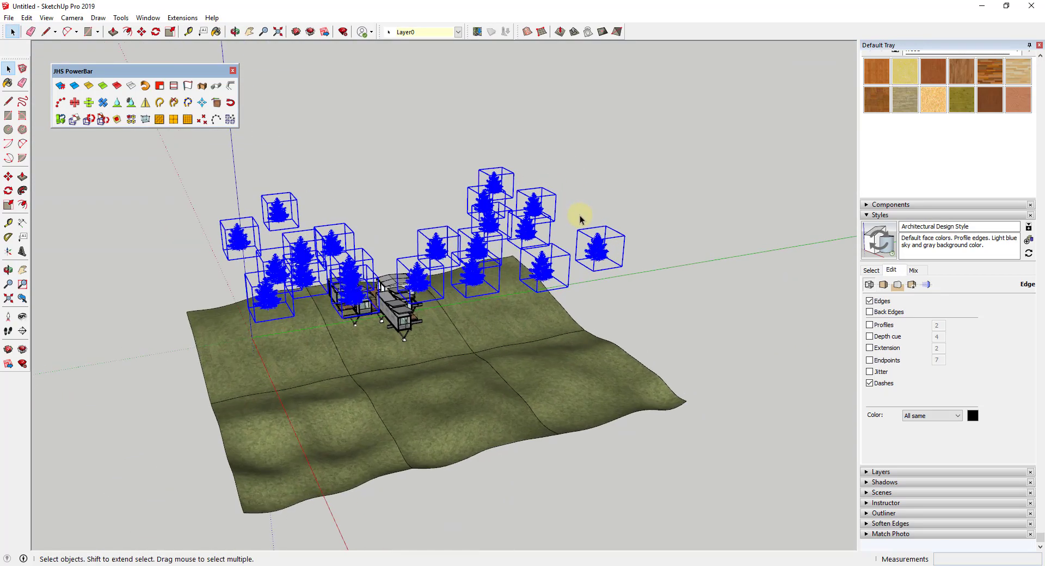
pyautogui.click(117, 104)
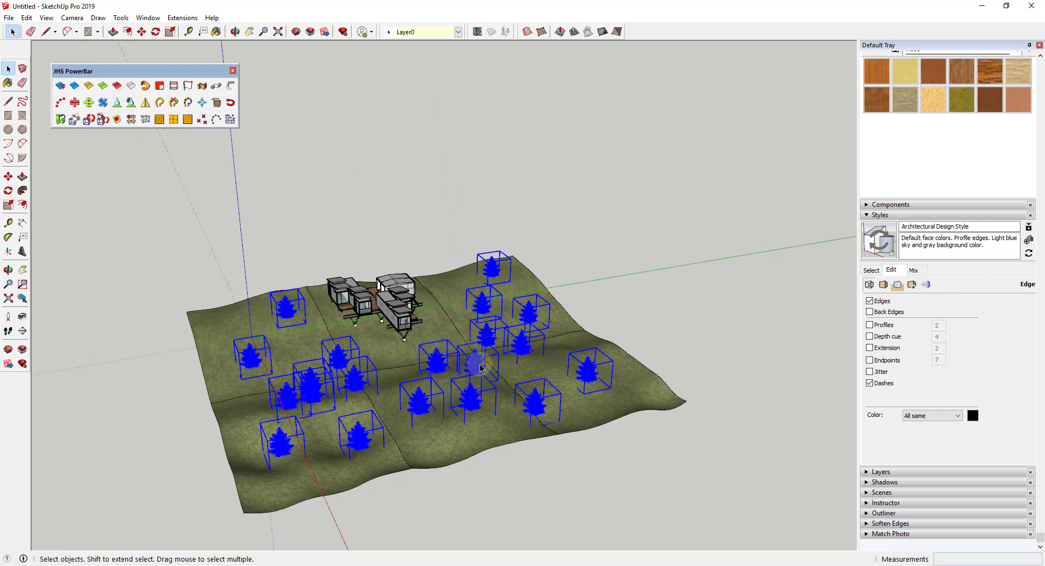
# Step: Examine how the dropped spruce trees sit on the hillside around the house, viewing them from several angles
pyautogui.moveTo(547, 307)
pyautogui.mouseDown(button='middle')
pyautogui.moveTo(513, 218)
pyautogui.moveTo(518, 88)
pyautogui.moveTo(527, 268)
pyautogui.moveTo(544, 294)
pyautogui.mouseUp(button='middle')
pyautogui.scroll(4, 497, 412)
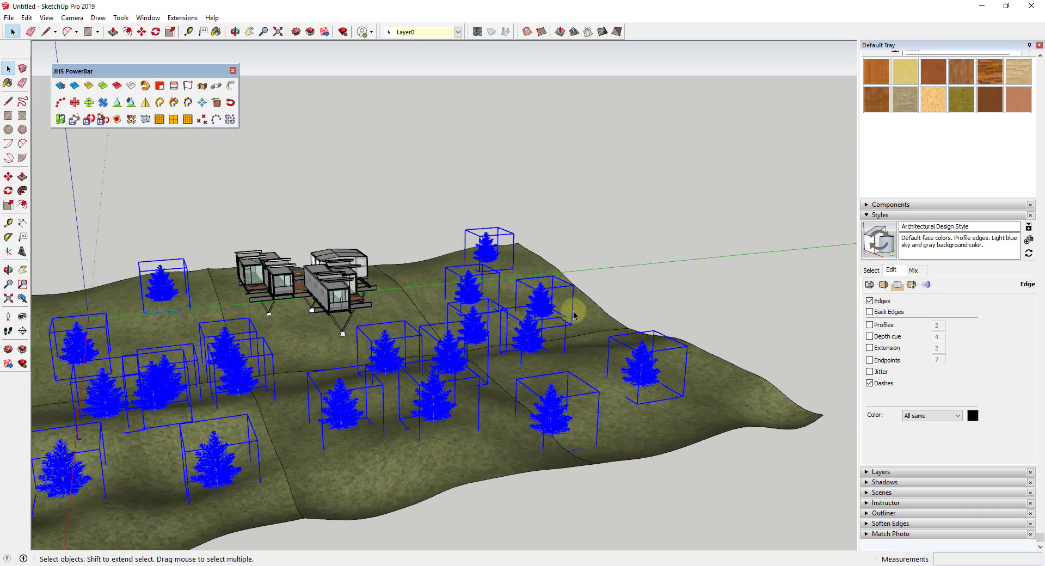
pyautogui.scroll(-3, 427, 309)
pyautogui.scroll(3, 532, 372)
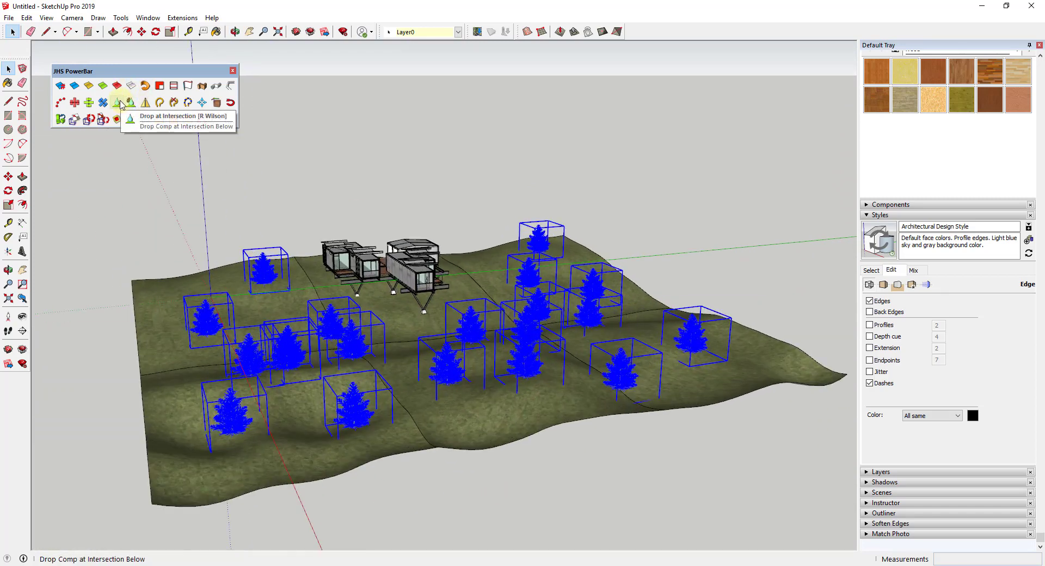
pyautogui.moveTo(612, 350); pyautogui.dragTo(693, 322, button='middle')
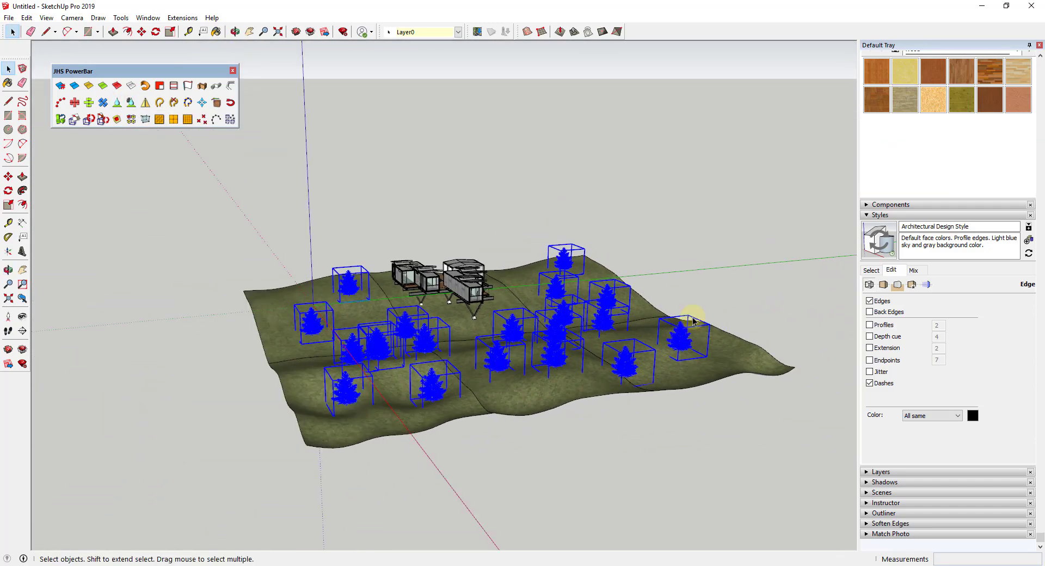
pyautogui.click(746, 298)
pyautogui.moveTo(602, 322); pyautogui.dragTo(519, 308, button='middle')
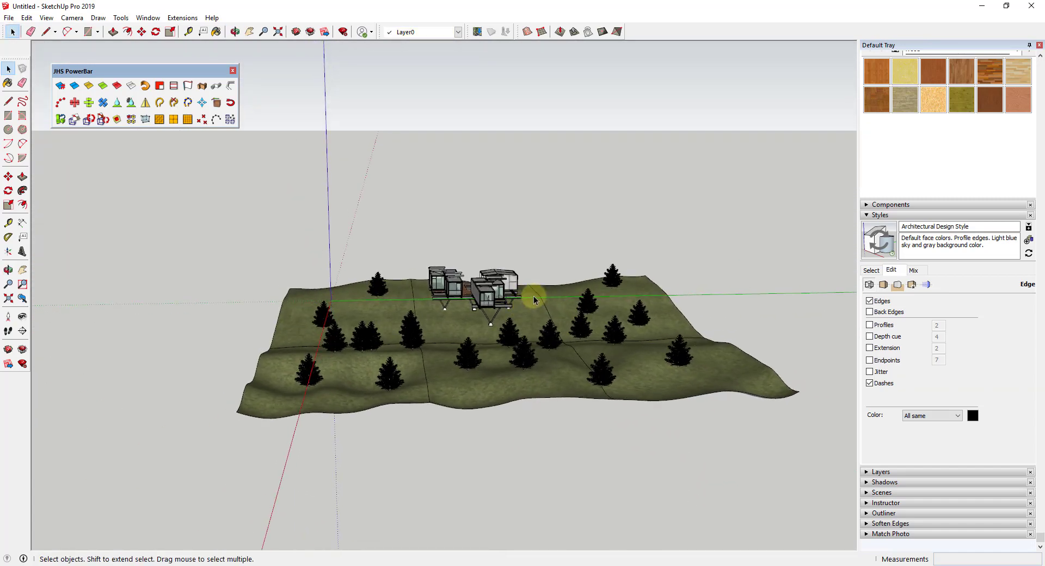
pyautogui.click(470, 284)
pyautogui.click(441, 234)
pyautogui.moveTo(464, 244); pyautogui.dragTo(283, 268, button='middle')
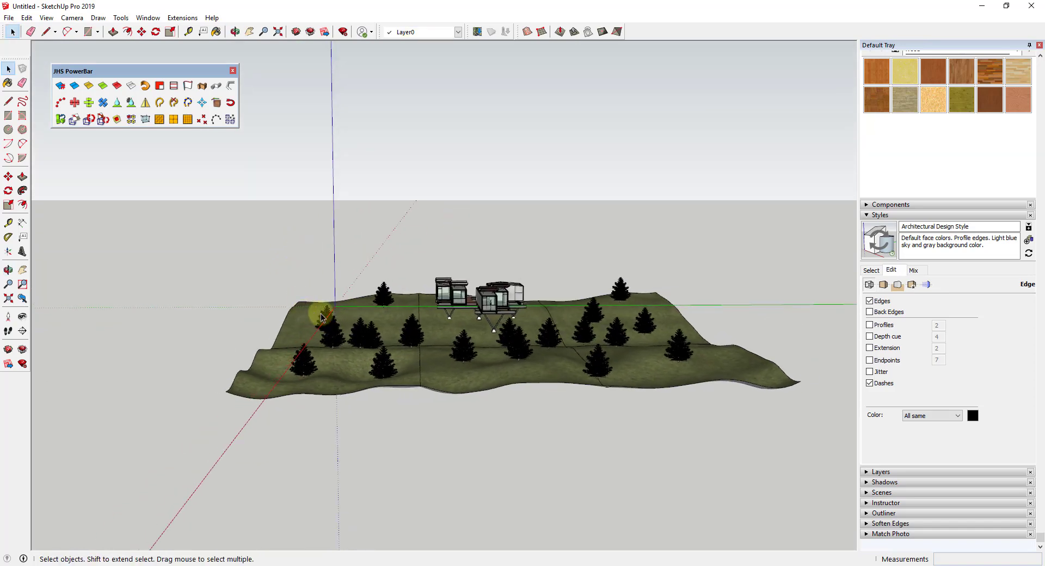
# Step: Select all the spruce trees on the hillside and randomly scale and rotate them with JHS PowerBar
pyautogui.press('o')
pyautogui.moveTo(414, 317); pyautogui.dragTo(424, 295)
pyautogui.press('space')
pyautogui.moveTo(278, 250); pyautogui.dragTo(699, 401)
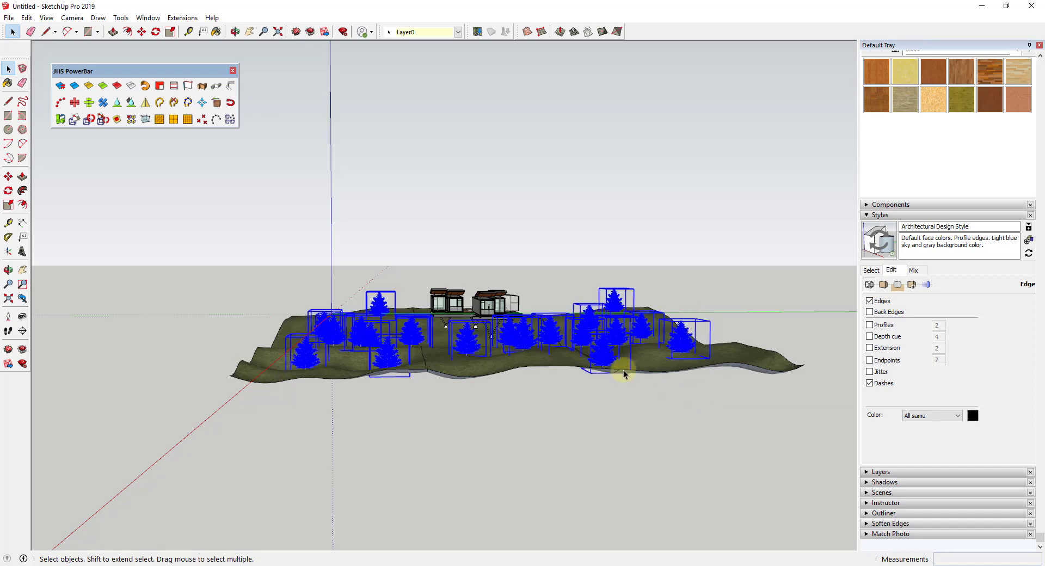
pyautogui.moveTo(634, 369); pyautogui.dragTo(661, 379, button='middle')
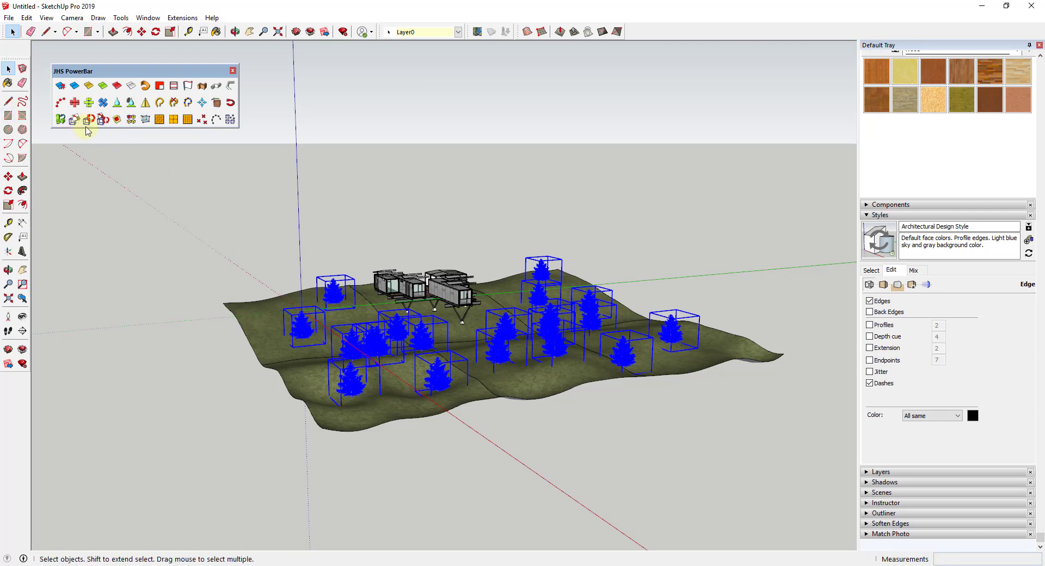
pyautogui.click(103, 119)
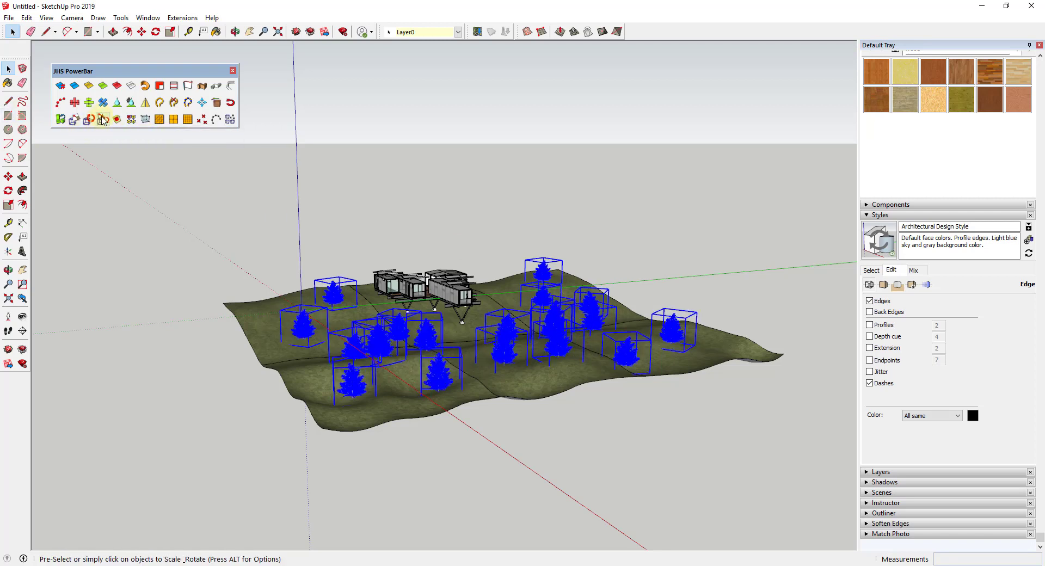
pyautogui.moveTo(625, 349); pyautogui.dragTo(476, 326, button='middle')
pyautogui.click(599, 251)
pyautogui.scroll(-5, 550, 306)
pyautogui.scroll(4, 522, 299)
pyautogui.moveTo(556, 299)
pyautogui.mouseDown(button='middle')
pyautogui.moveTo(497, 299)
pyautogui.moveTo(550, 314)
pyautogui.mouseUp(button='middle')
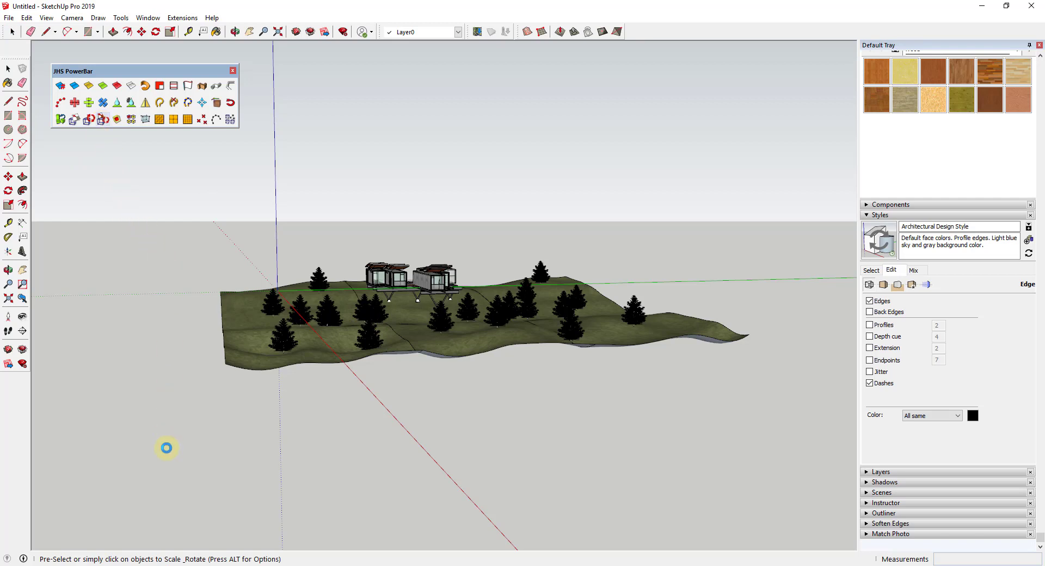
# Step: Configure random scale and rotate: scale .5 to 1.5, angle 0.0 to 360, rotation pivot Bottom Centre, scale pivot Object Axis
pyautogui.click(188, 546)
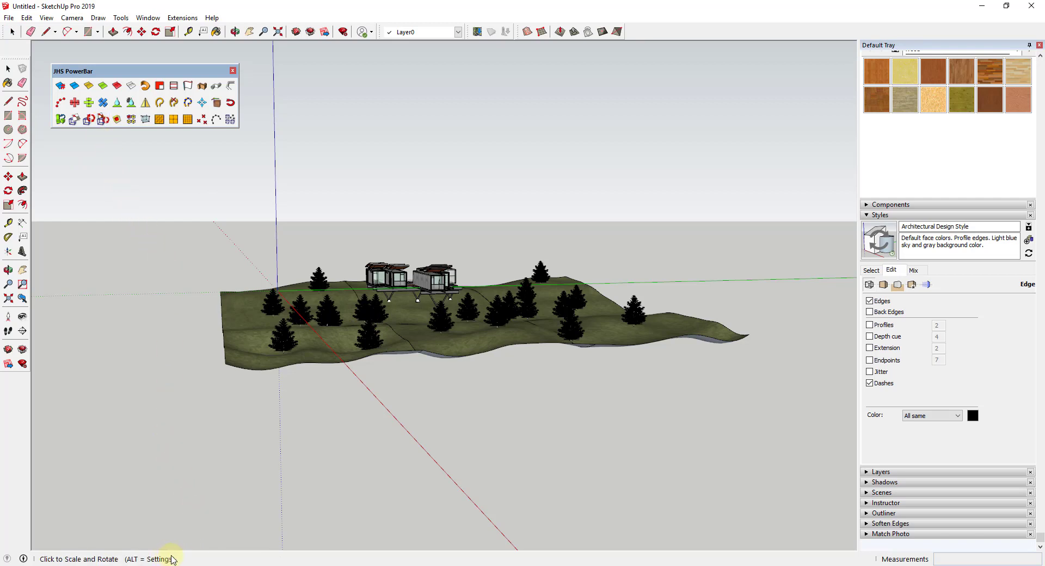
pyautogui.click(546, 328)
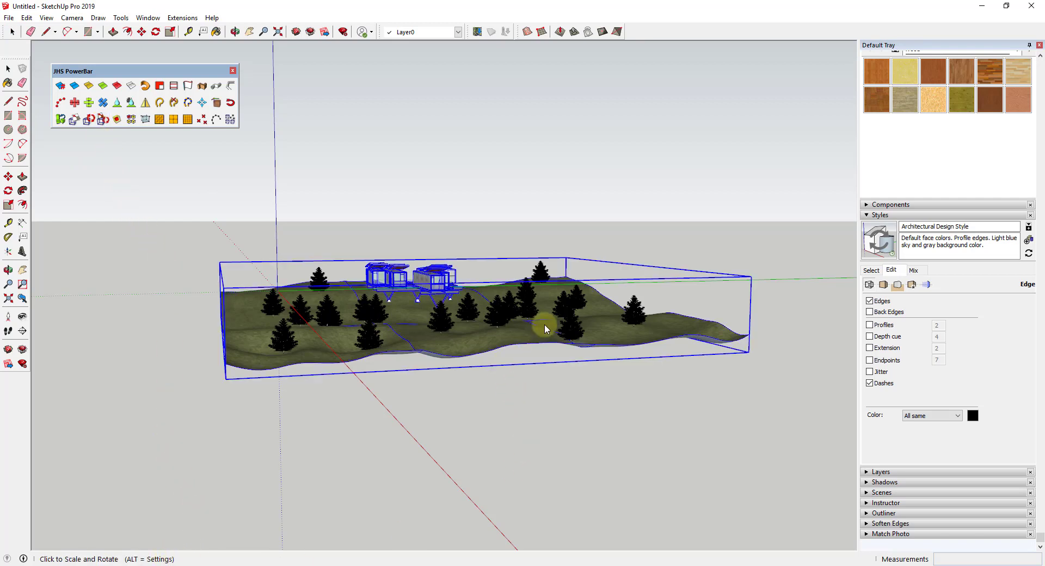
pyautogui.press('alt')
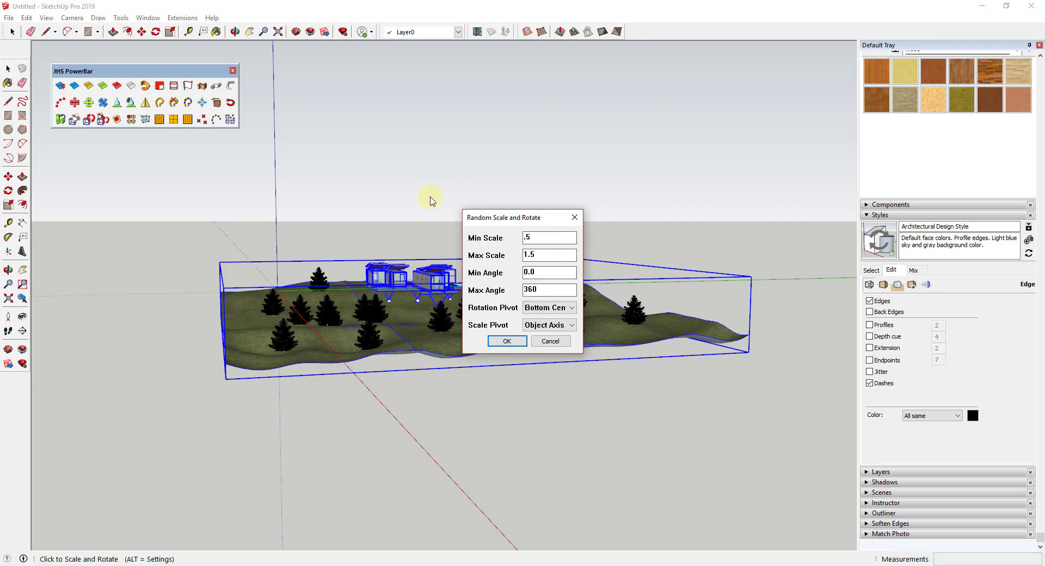
pyautogui.click(555, 310)
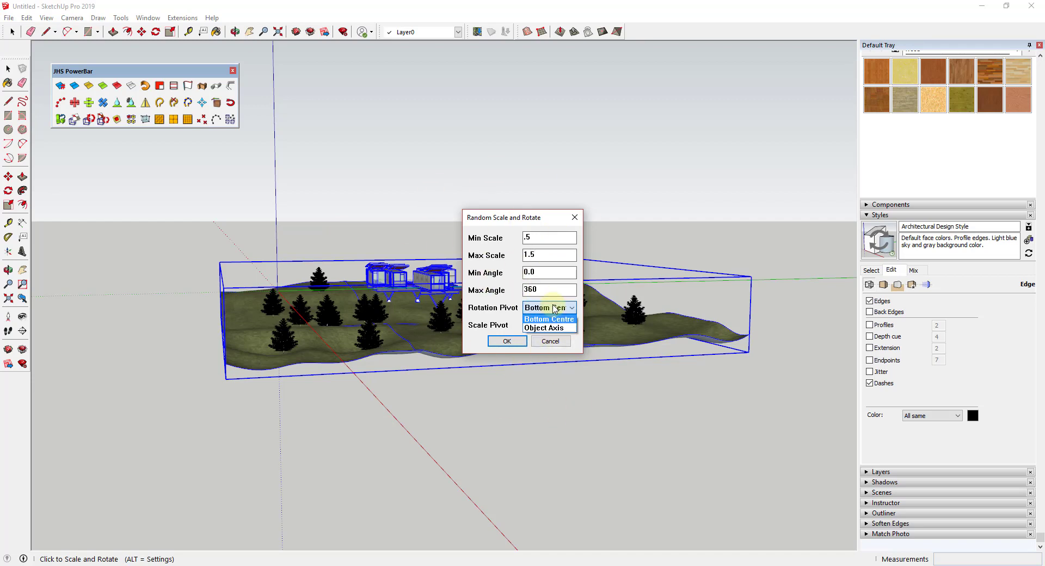
pyautogui.click(555, 309)
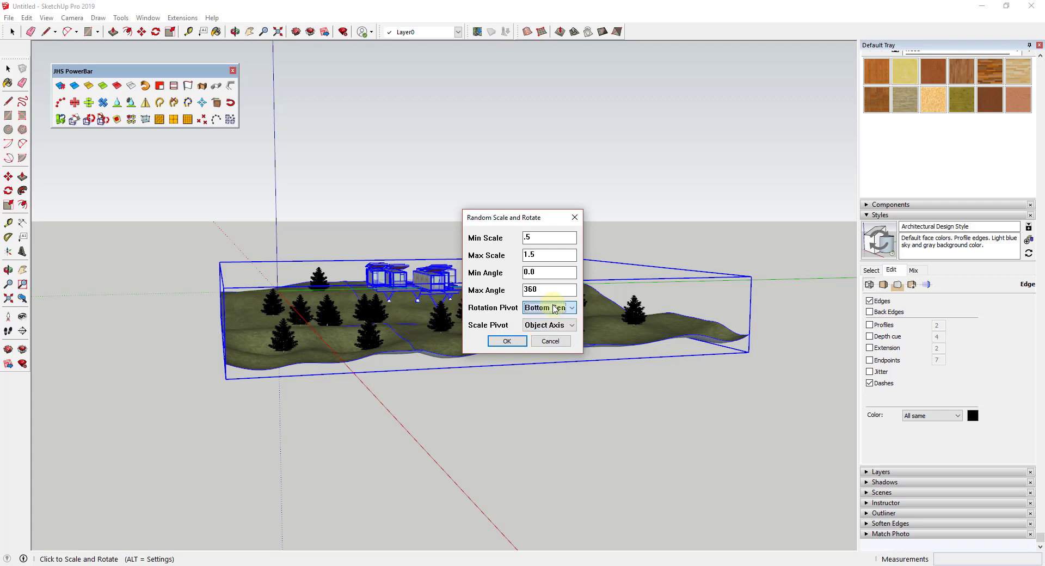
pyautogui.click(553, 309)
pyautogui.click(550, 318)
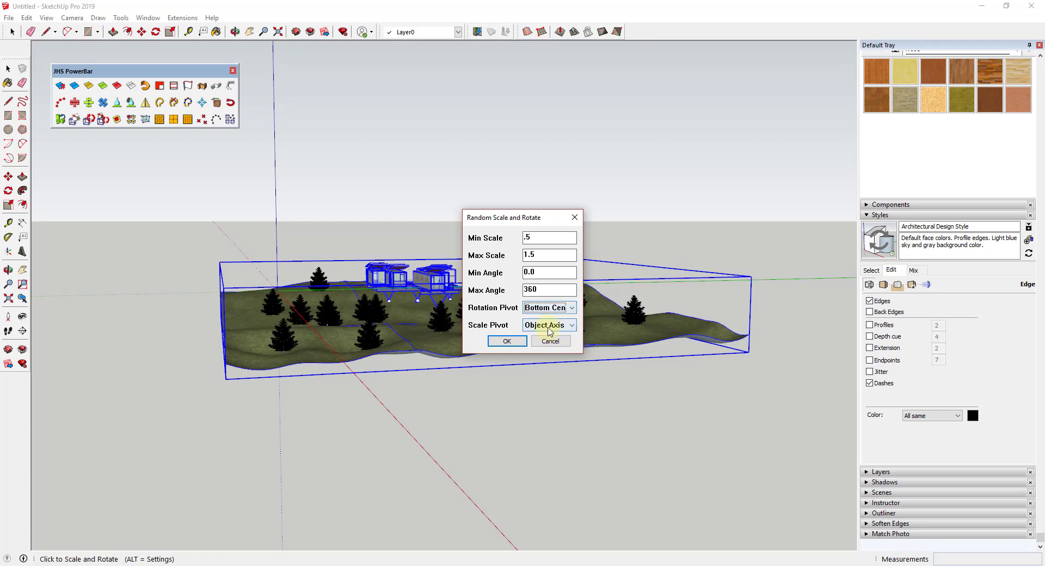
pyautogui.click(549, 327)
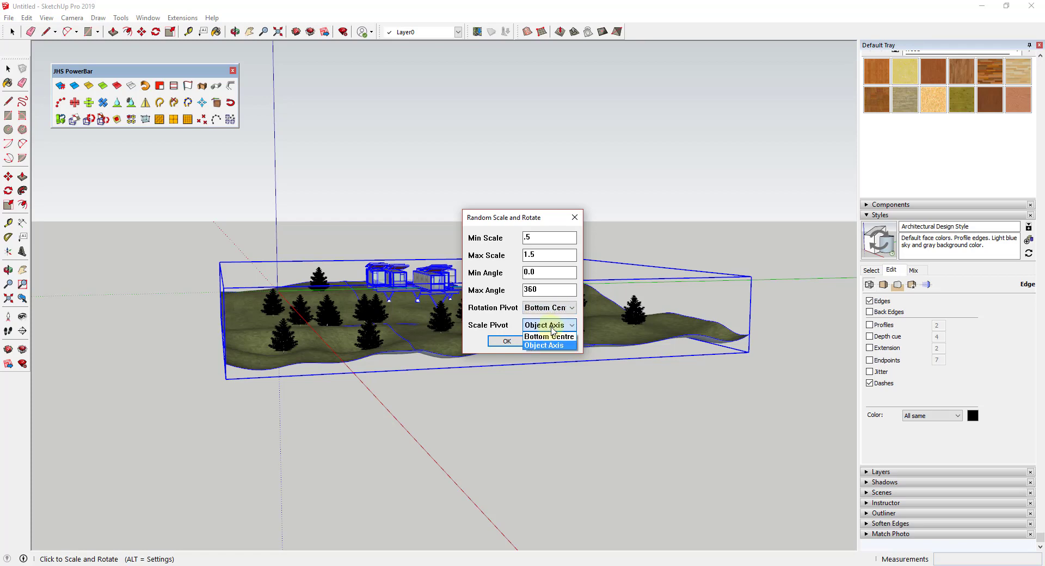
pyautogui.click(552, 328)
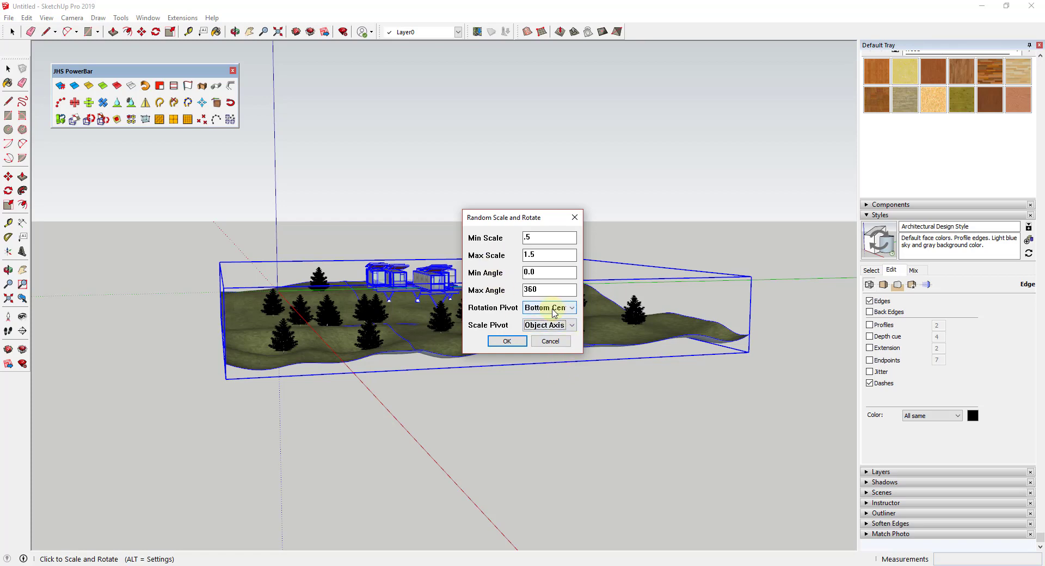
pyautogui.click(507, 341)
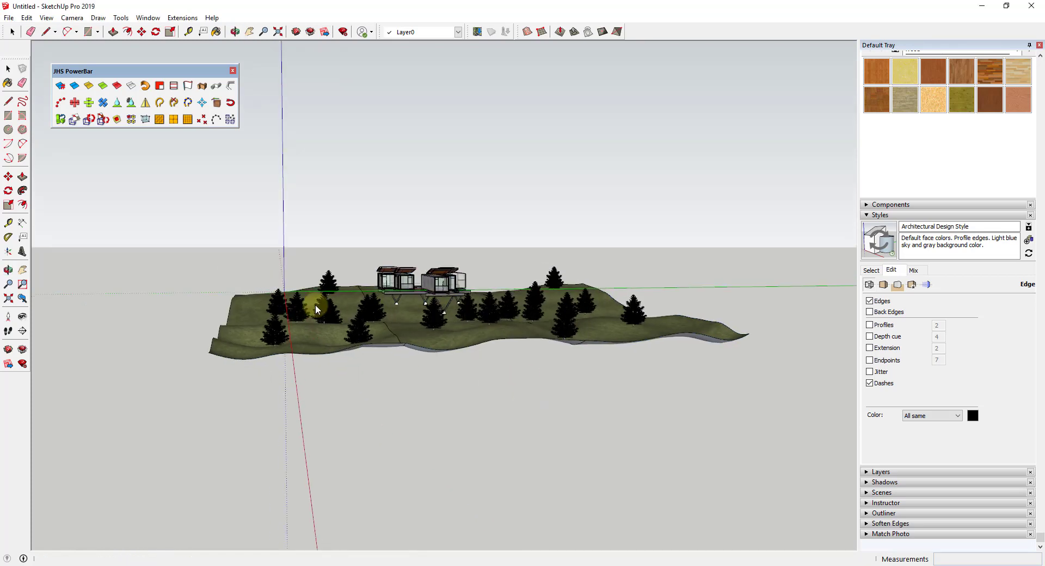
# Step: Reselect all the spruce trees and apply the random scale and rotation again with the configured ranges
pyautogui.press('space')
pyautogui.moveTo(259, 237); pyautogui.dragTo(669, 377)
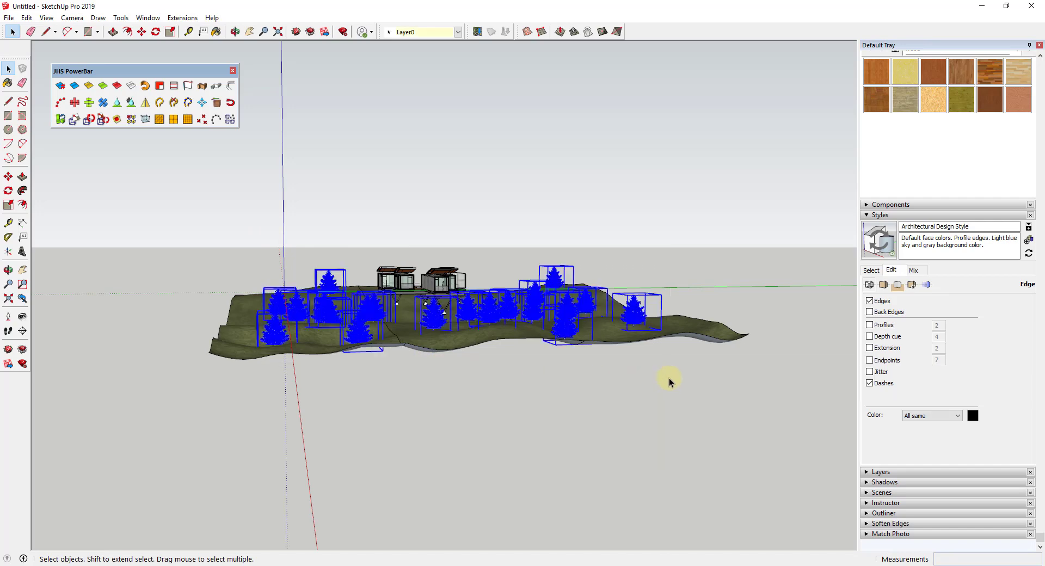
pyautogui.click(103, 119)
pyautogui.moveTo(592, 334); pyautogui.dragTo(467, 318, button='middle')
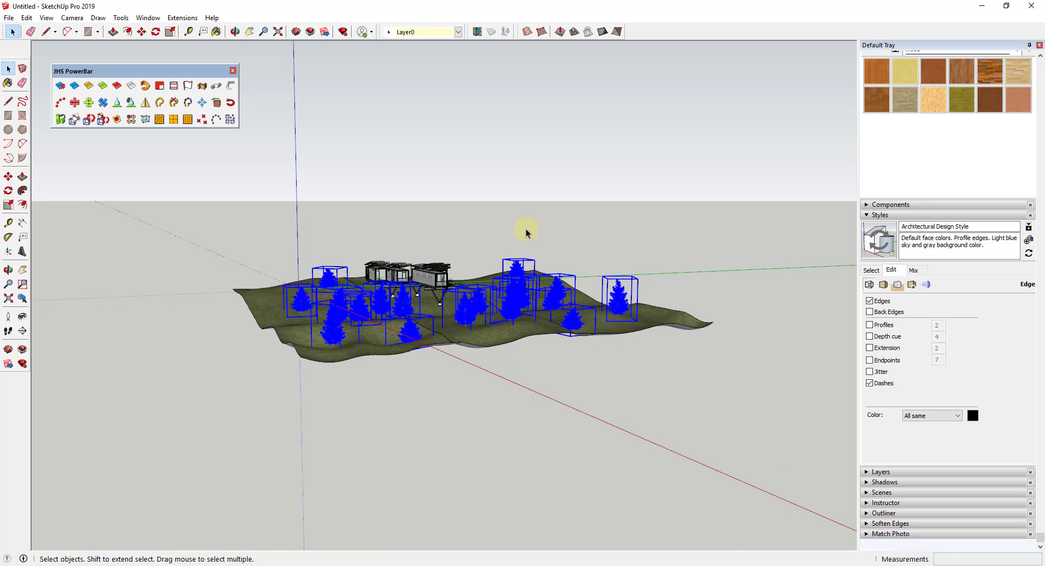
# Step: Check the tree bases from beneath the terrain and raise all the selected trees straight up about 30 feet, clear of the ground
pyautogui.press('m')
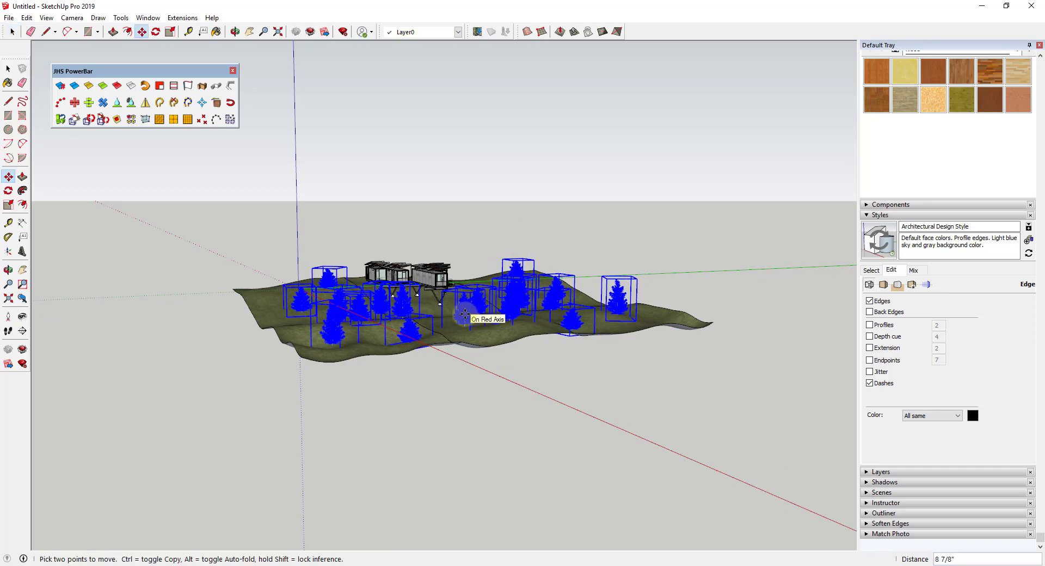
pyautogui.moveTo(465, 314); pyautogui.dragTo(425, 239, button='middle')
pyautogui.scroll(2, 425, 239)
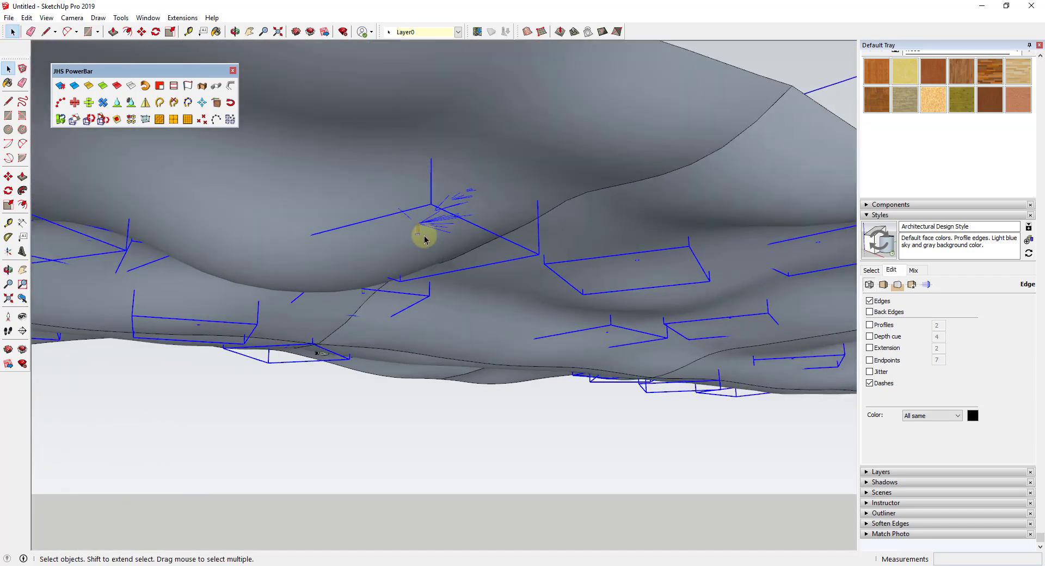
pyautogui.scroll(-4, 425, 238)
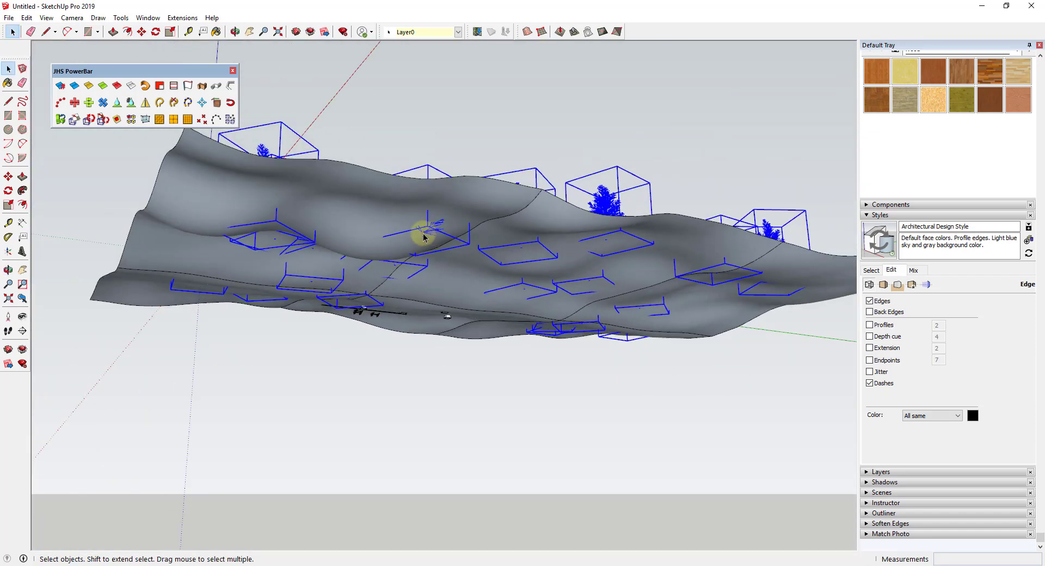
pyautogui.moveTo(580, 238); pyautogui.dragTo(567, 345, button='middle')
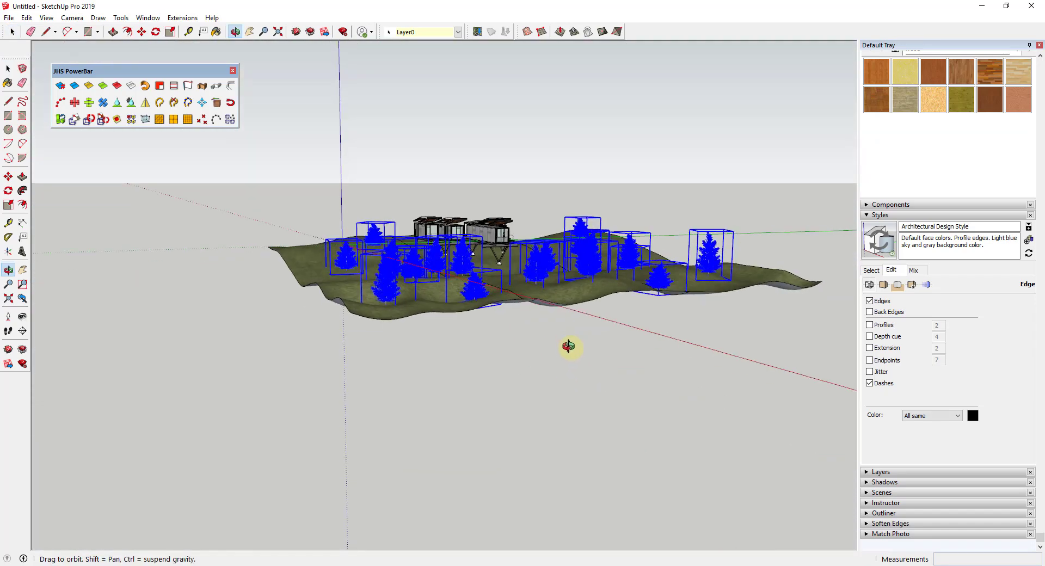
pyautogui.moveTo(518, 299); pyautogui.dragTo(492, 273, button='middle')
pyautogui.press('m')
pyautogui.click(546, 259)
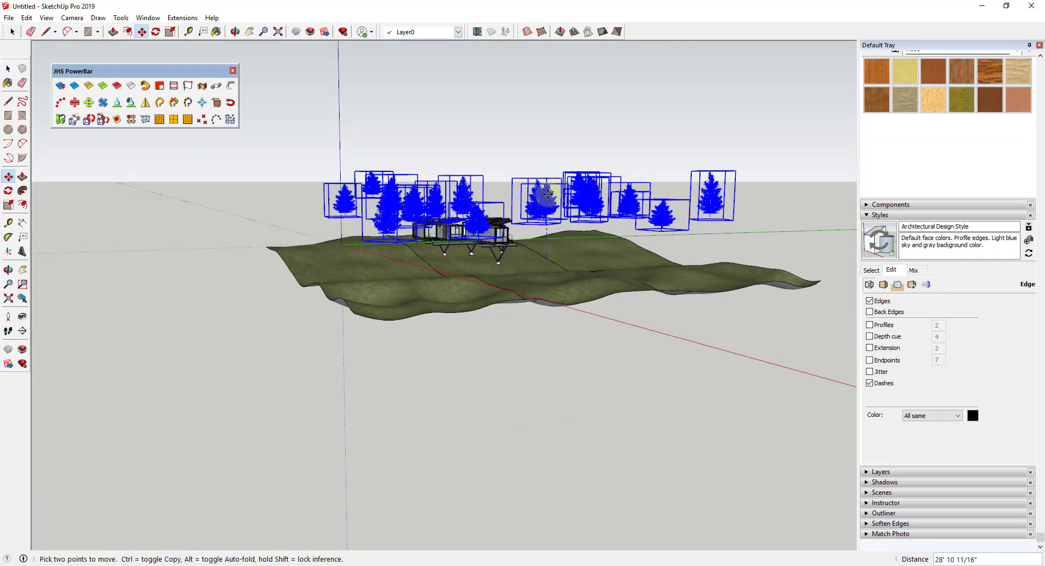
pyautogui.click(549, 186)
pyautogui.press('space')
pyautogui.moveTo(549, 186); pyautogui.dragTo(544, 234, button='middle')
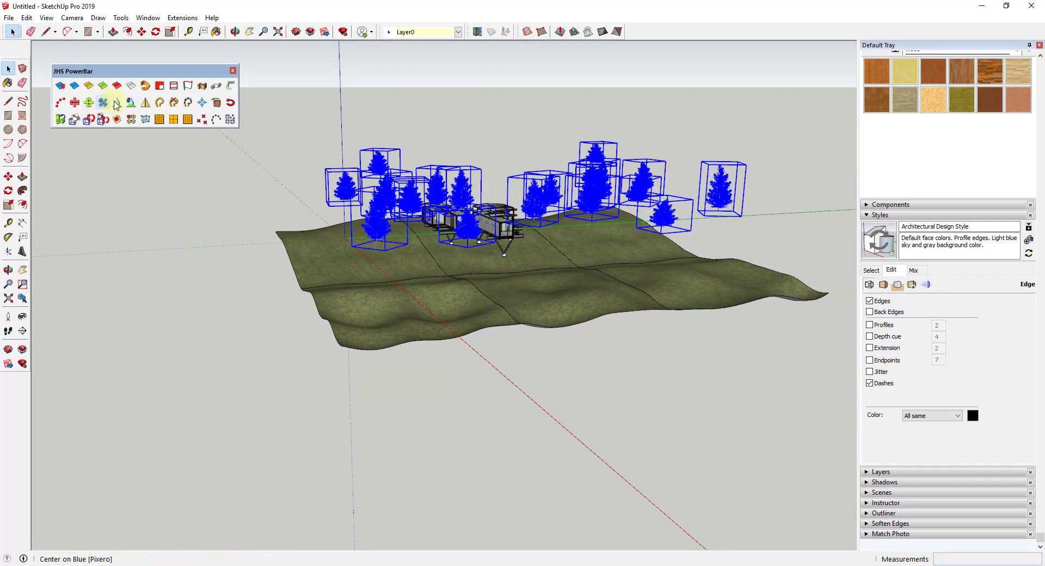
# Step: Drop the raised trees back onto the terrain surface with the Drop at Intersection tool and clear the selection
pyautogui.moveTo(508, 299); pyautogui.dragTo(485, 312, button='middle')
pyautogui.moveTo(547, 294); pyautogui.dragTo(625, 368, button='middle')
pyautogui.click(518, 443)
pyautogui.moveTo(517, 443); pyautogui.dragTo(550, 406, button='middle')
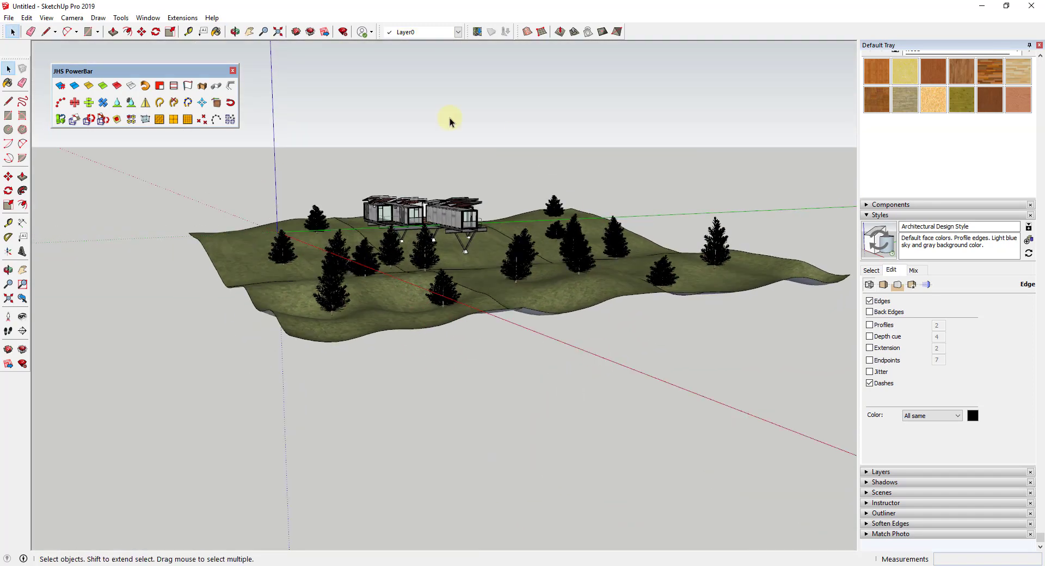
# Step: Inspect up close where the trunks meet the ground and how the varied trees look around the house
pyautogui.moveTo(632, 225); pyautogui.dragTo(240, 373, button='middle')
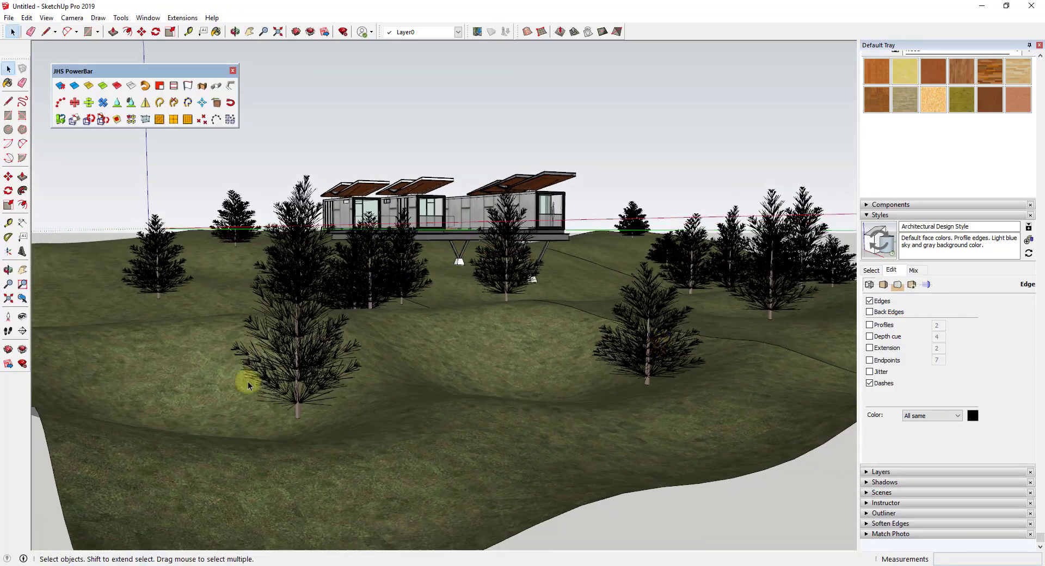
pyautogui.scroll(4, 337, 388)
pyautogui.scroll(5, 337, 388)
pyautogui.moveTo(327, 334); pyautogui.dragTo(457, 336, button='middle')
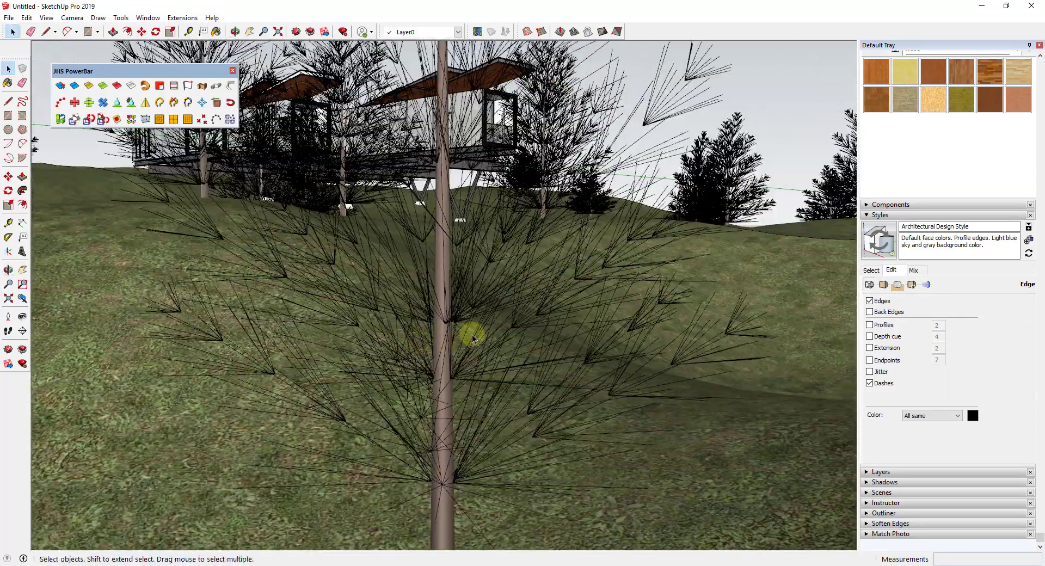
pyautogui.scroll(-6, 415, 340)
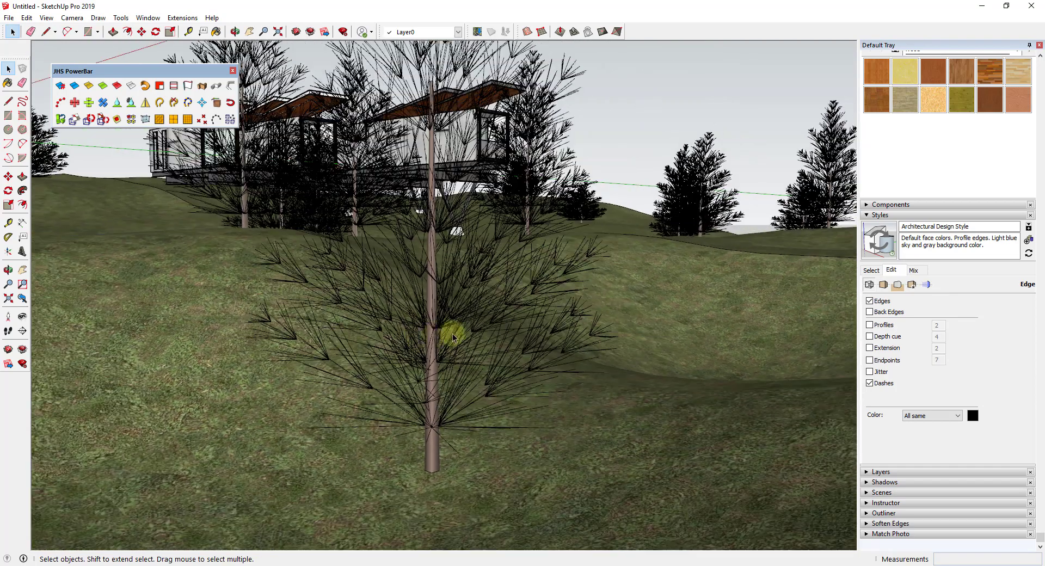
pyautogui.scroll(-10, 436, 316)
pyautogui.moveTo(703, 306); pyautogui.dragTo(643, 335, button='middle')
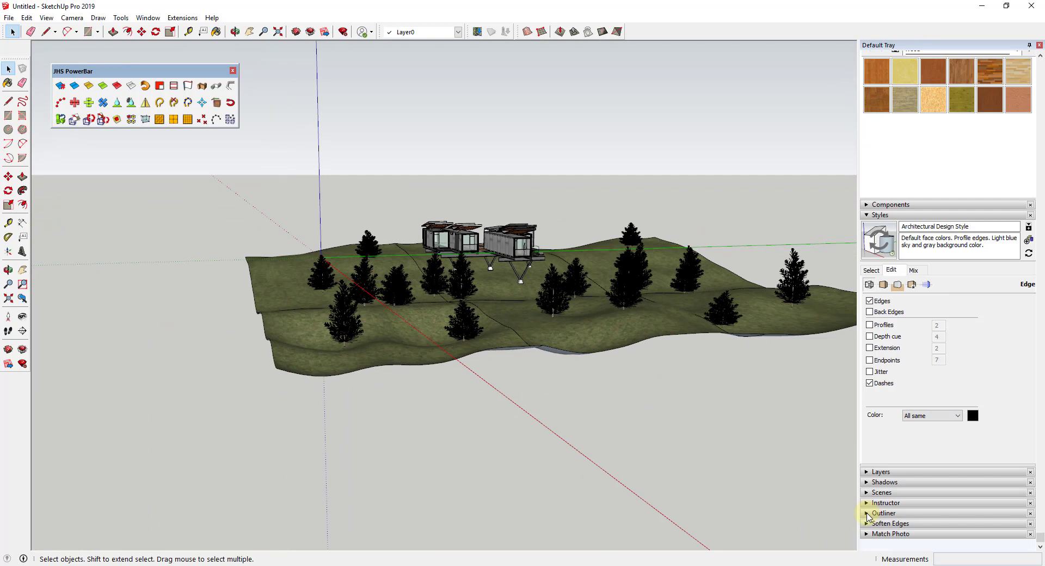
# Step: Unhide the overhead guide plane with its inner rectangle and vertical guide lines
pyautogui.click(26, 18)
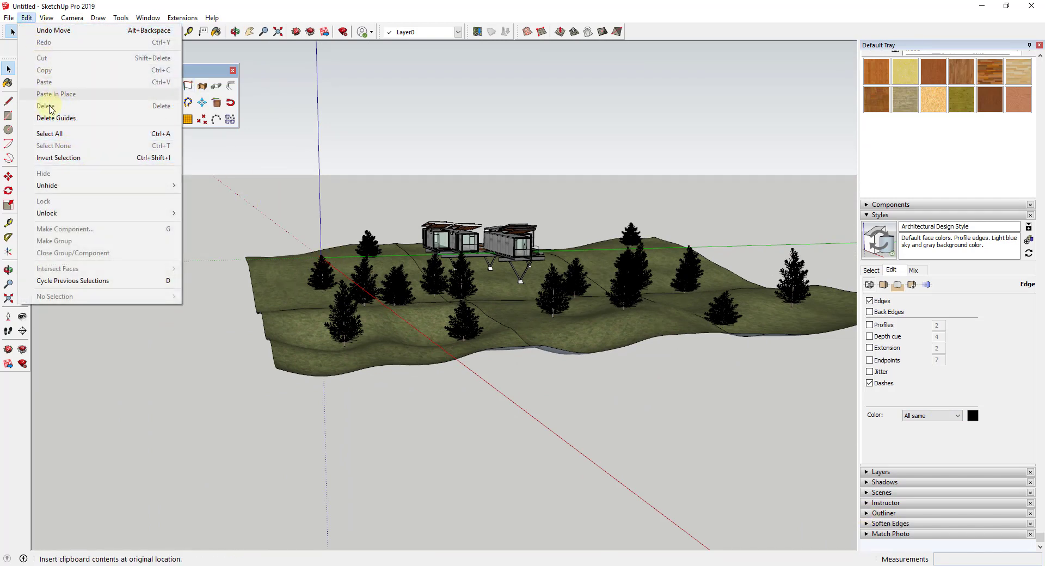
pyautogui.moveTo(52, 188)
pyautogui.click(228, 211)
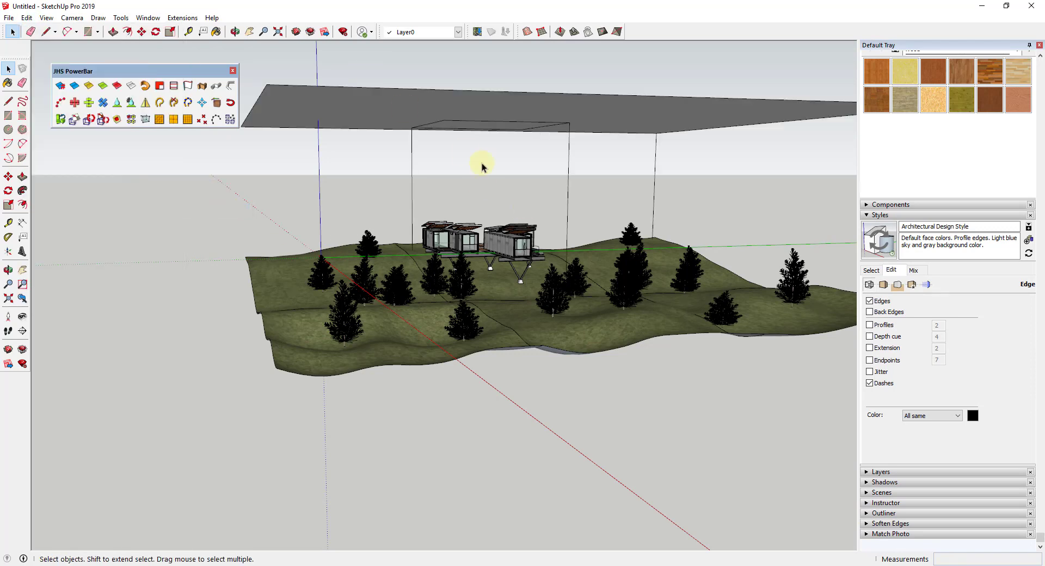
# Step: Make one group of all the spruce trees on the hillside and hide that group
pyautogui.moveTo(287, 182); pyautogui.dragTo(830, 387)
pyautogui.rightClick(630, 291)
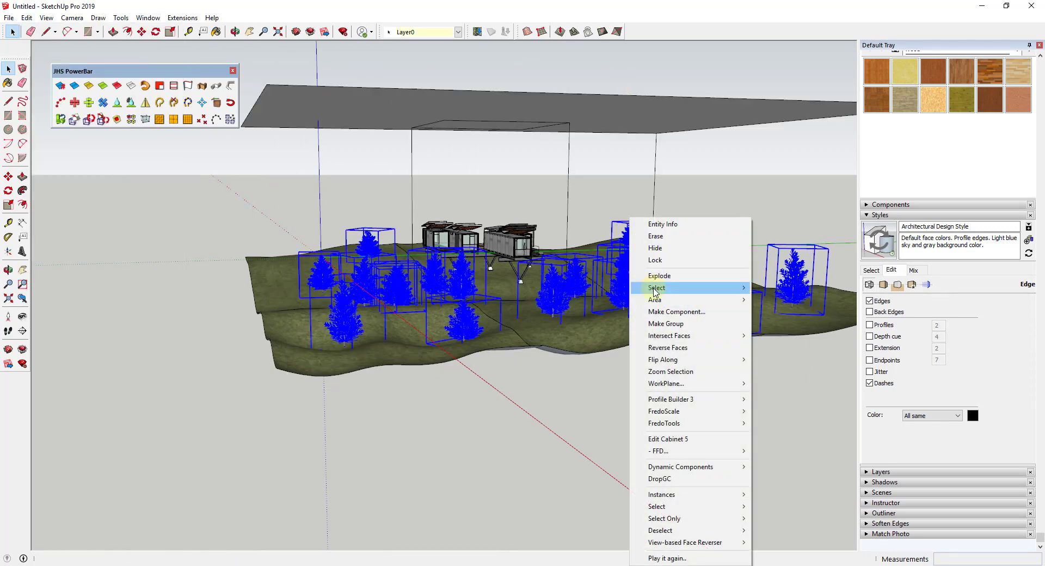
pyautogui.click(673, 323)
pyautogui.rightClick(626, 294)
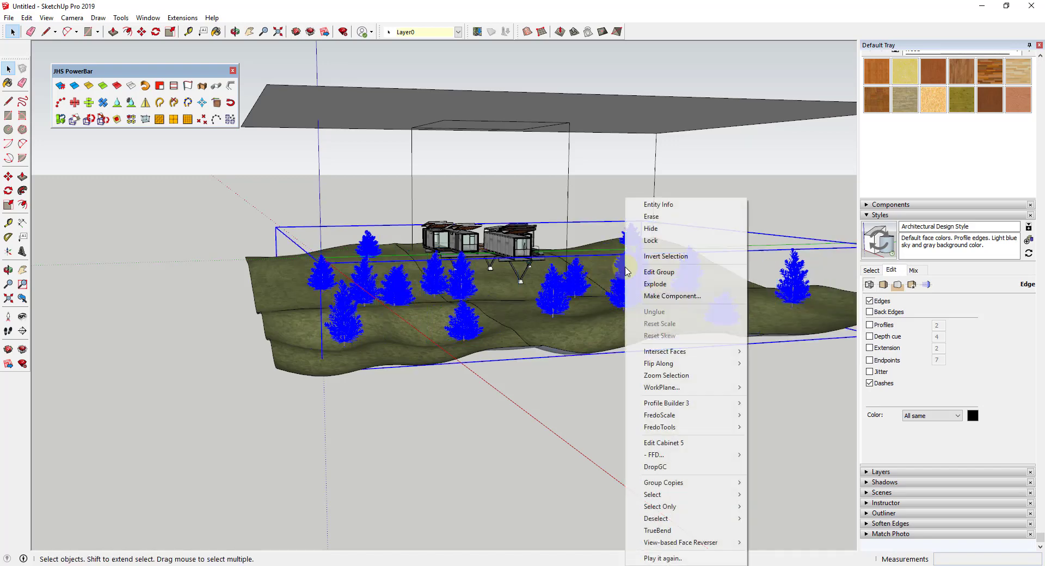
pyautogui.click(649, 232)
# Step: Erase the vertical guide line hanging from the outer corner of the large overhead plane
pyautogui.moveTo(700, 273); pyautogui.dragTo(634, 338, button='middle')
pyautogui.press('e')
pyautogui.click(583, 190)
pyautogui.press('space')
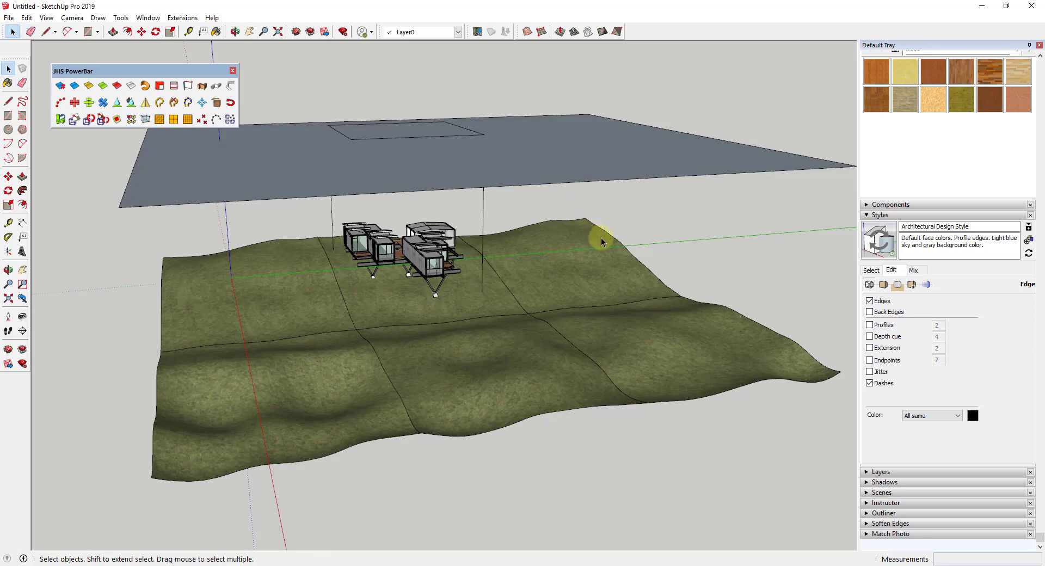
# Step: Search the 3D Warehouse for "pine tree" models
pyautogui.click(155, 21)
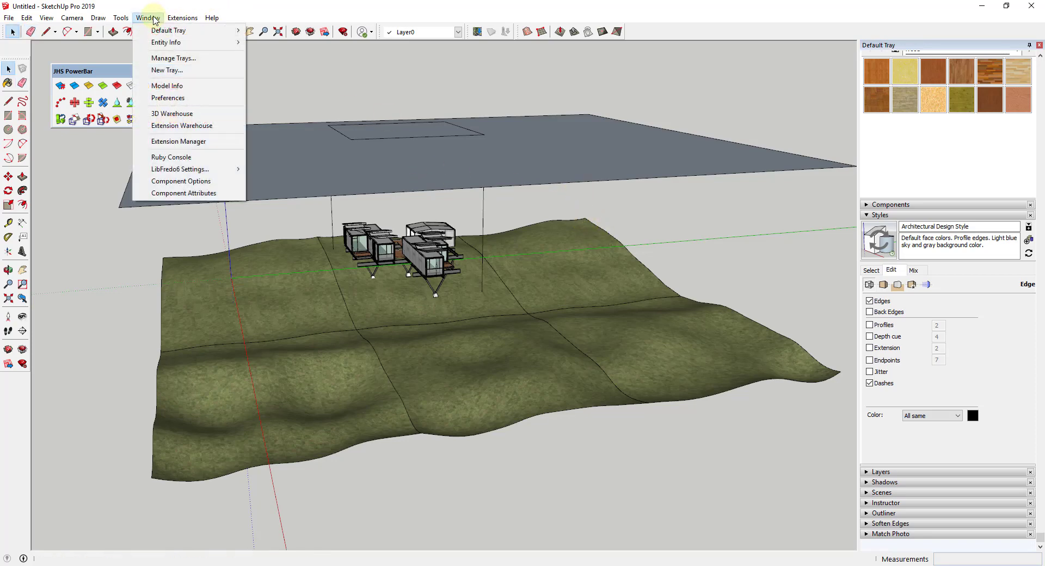
pyautogui.click(157, 115)
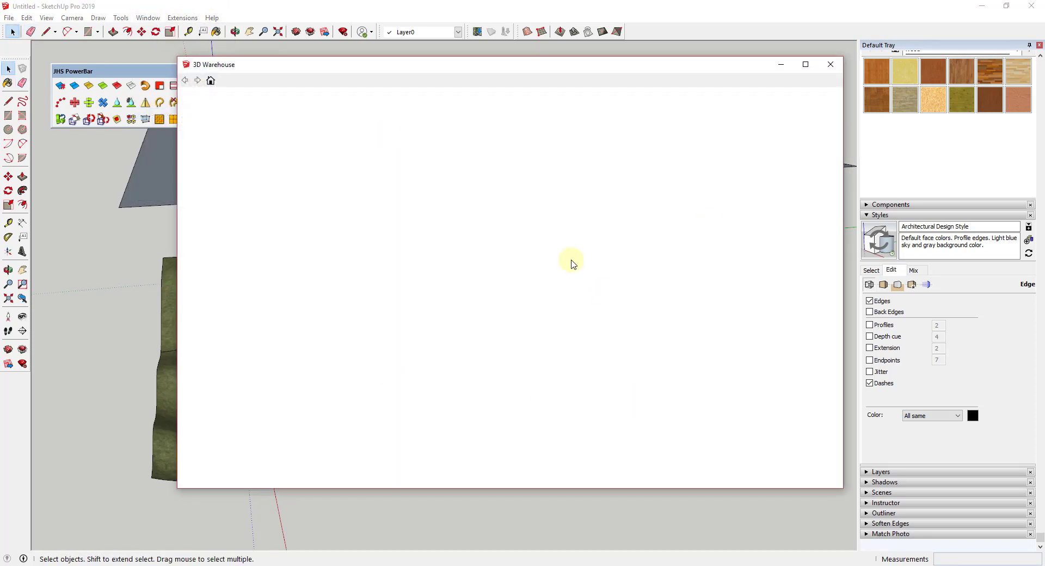
pyautogui.moveTo(355, 235)
pyautogui.scroll(-2, 463, 272)
pyautogui.scroll(2, 483, 268)
pyautogui.click(357, 104)
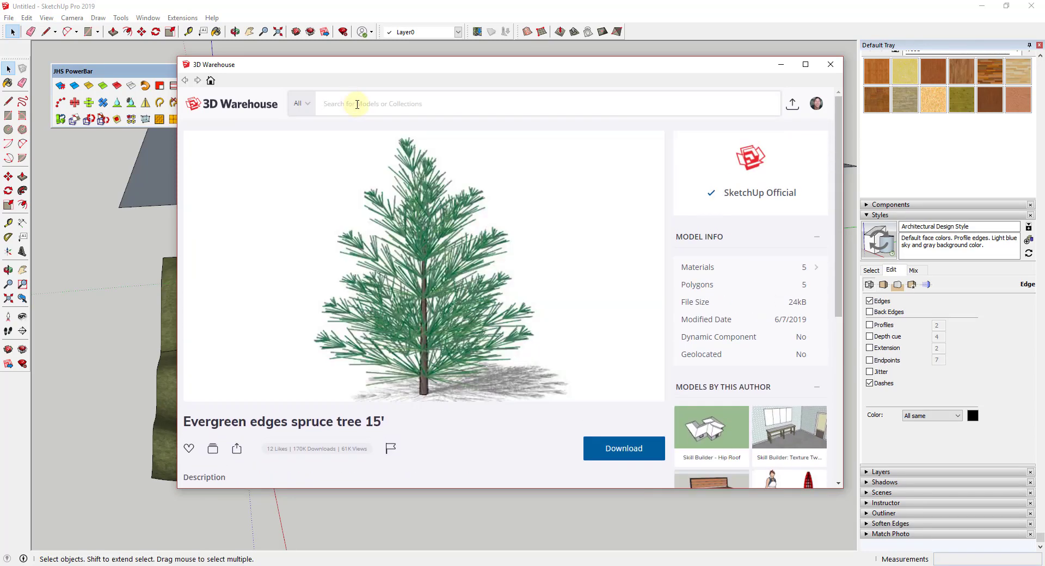
pyautogui.write('pine tree')
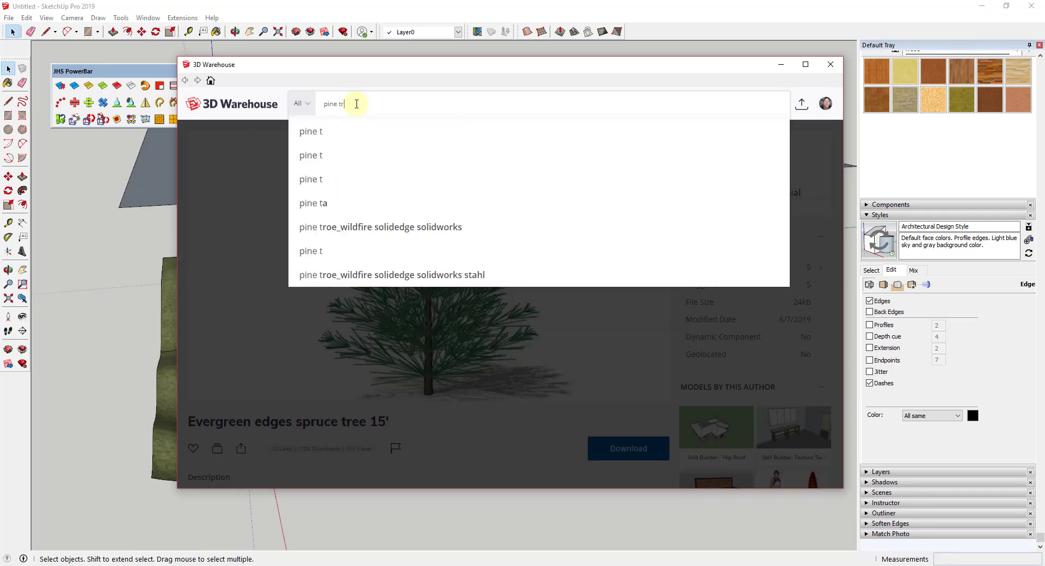
pyautogui.press('Return')
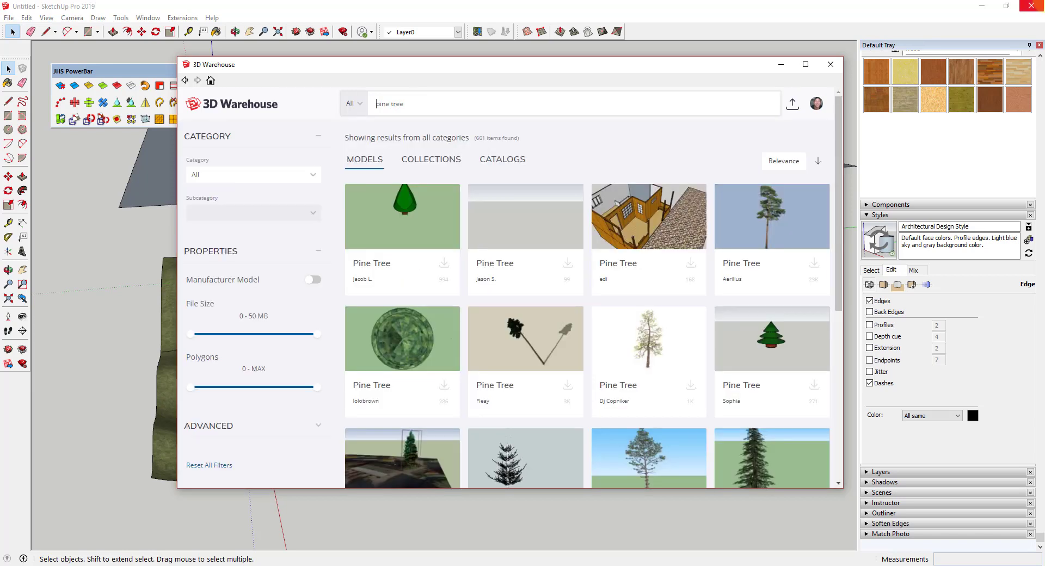
# Step: Sort the pine tree results by popularity, browse them and open the model "Pine tree 2 (very detailed)"
pyautogui.click(784, 161)
pyautogui.click(728, 198)
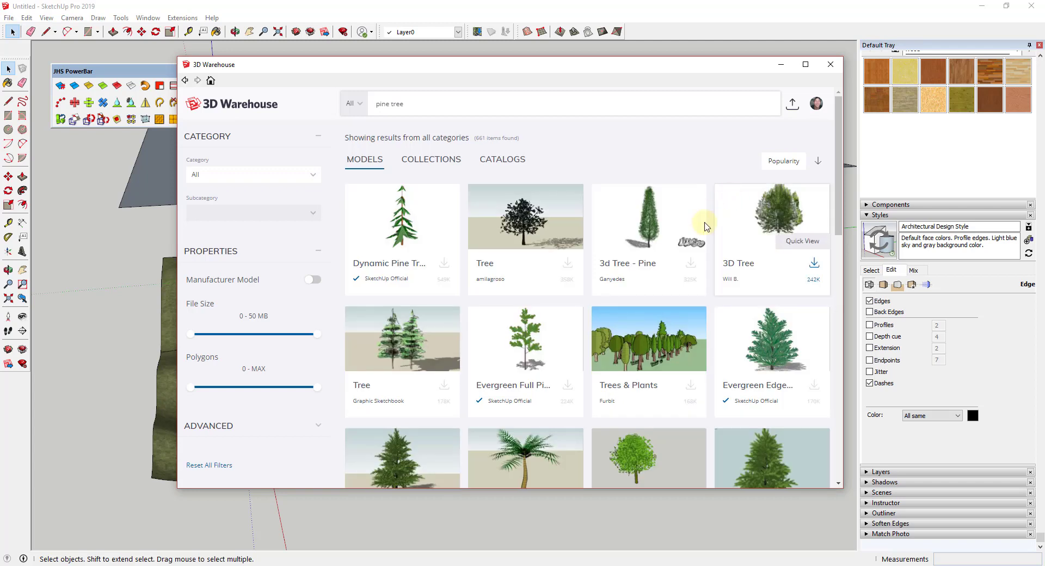
pyautogui.scroll(-1, 531, 296)
pyautogui.scroll(1, 526, 289)
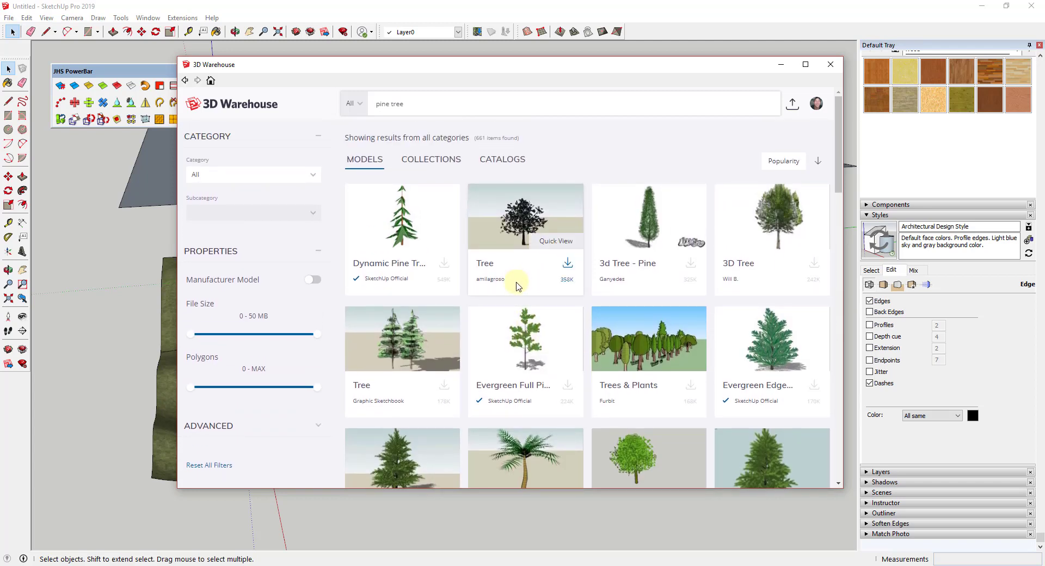
pyautogui.scroll(-1, 517, 284)
pyautogui.scroll(-2, 515, 261)
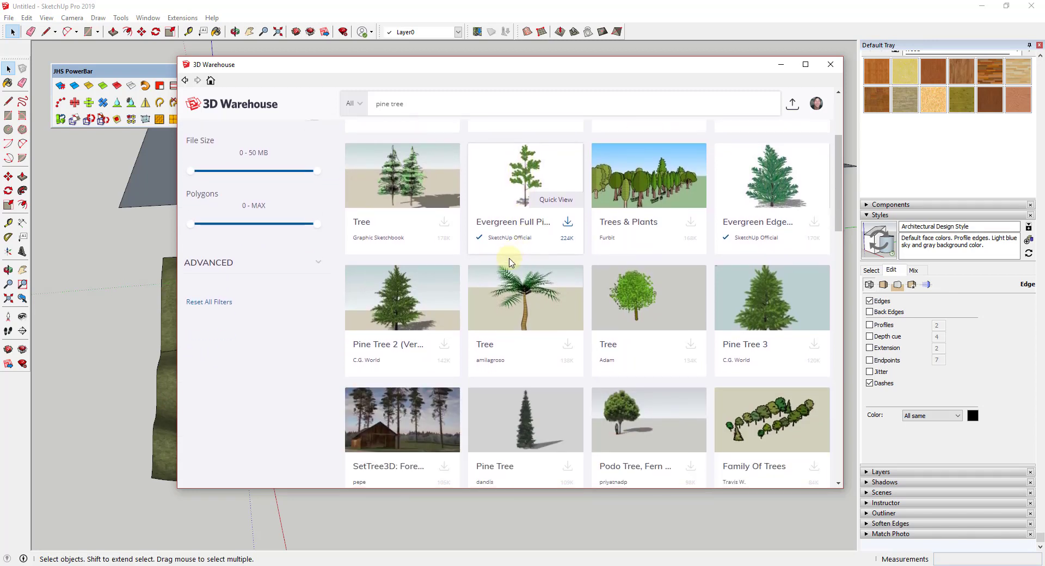
pyautogui.scroll(-2, 514, 255)
pyautogui.scroll(1, 517, 260)
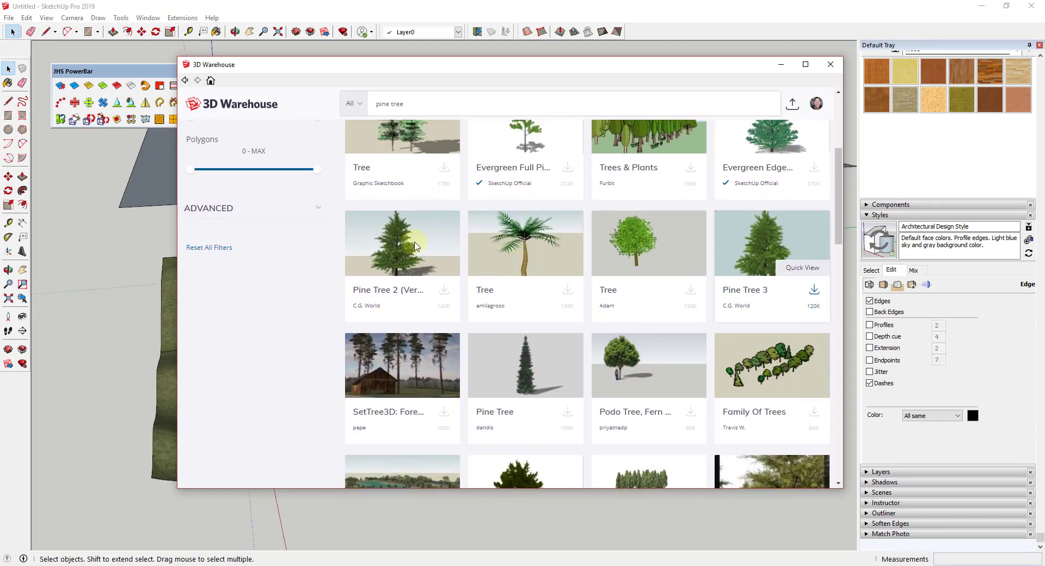
pyautogui.click(397, 255)
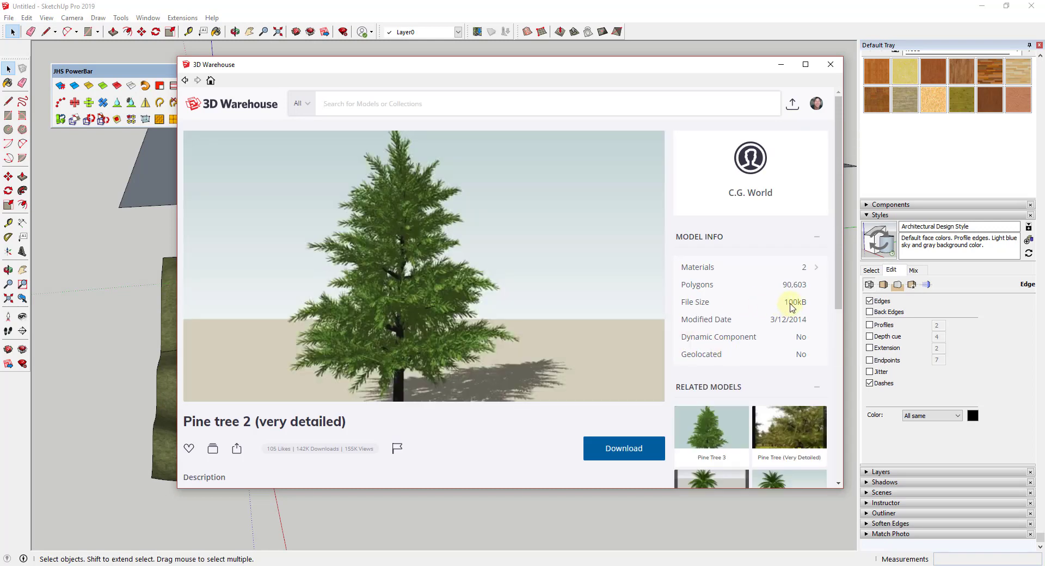
# Step: Download "Pine tree 2 (very detailed)" straight into the model and place it on the hillside beyond the container house
pyautogui.scroll(-2, 525, 240)
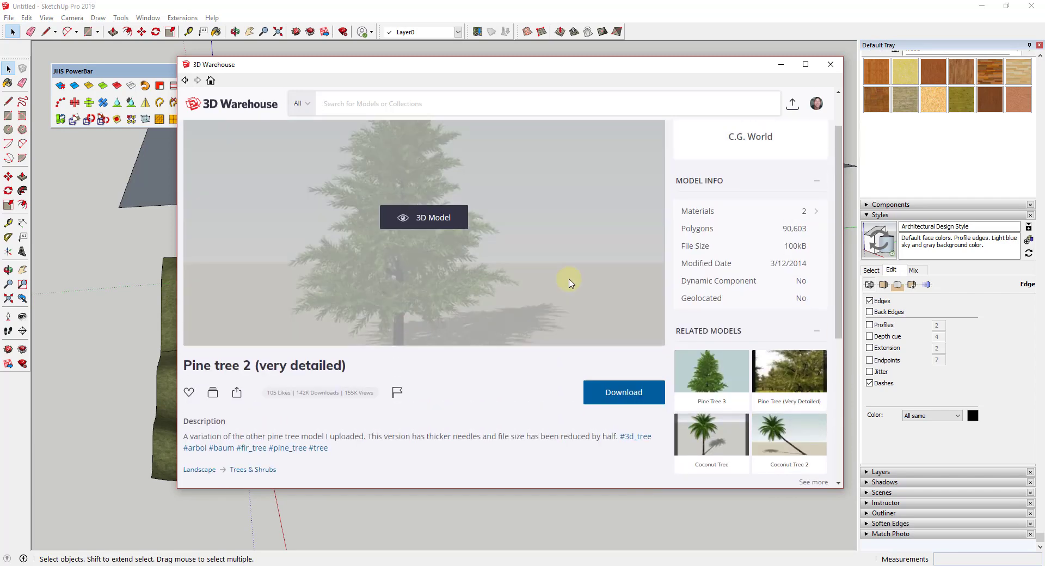
pyautogui.click(617, 401)
pyautogui.click(481, 300)
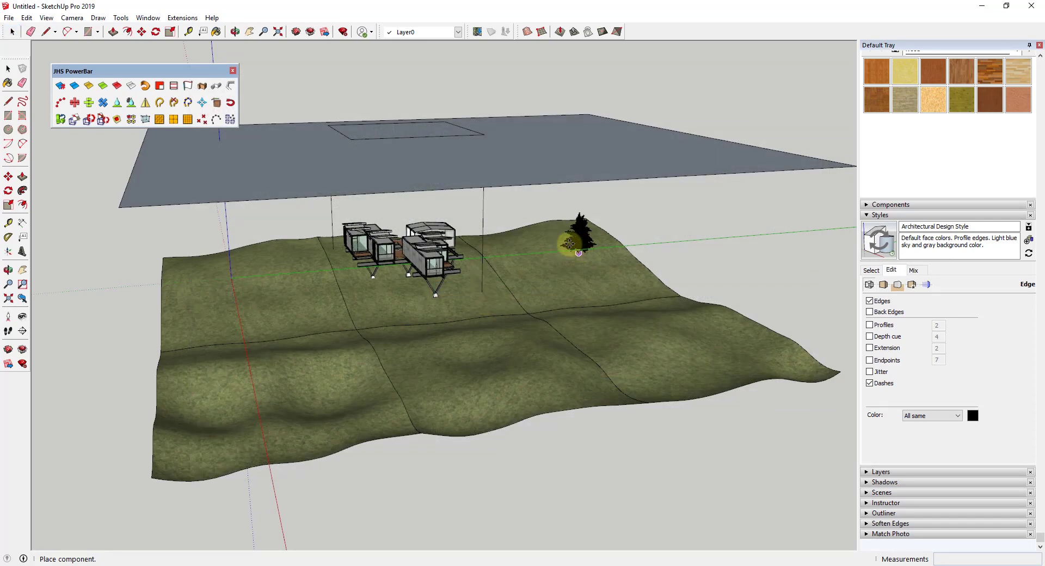
pyautogui.click(564, 243)
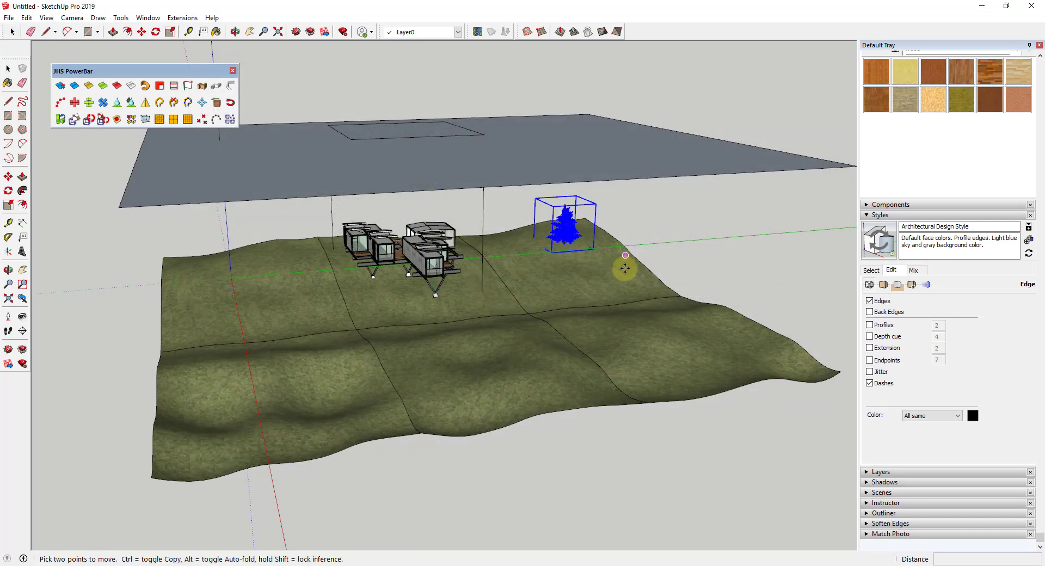
# Step: Copy the detailed pine tree to a spot on the hillside beside the container house and orbit to test the view
pyautogui.moveTo(616, 301); pyautogui.dragTo(660, 261, button='middle')
pyautogui.press('m')
pyautogui.moveTo(477, 282); pyautogui.dragTo(578, 257, button='middle')
pyautogui.scroll(5, 582, 262)
pyautogui.press('q')
pyautogui.press('m')
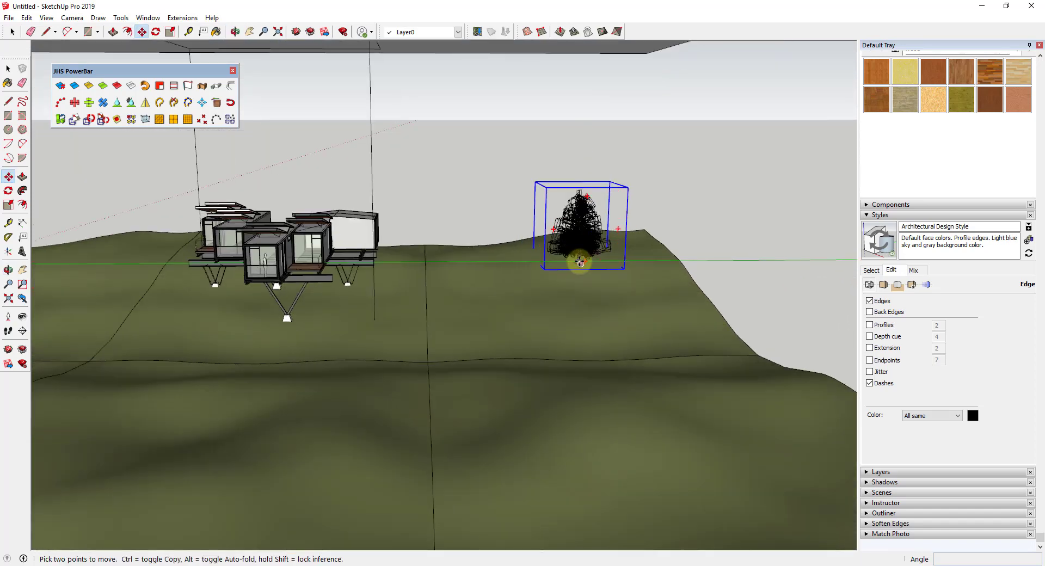
pyautogui.scroll(-2, 577, 259)
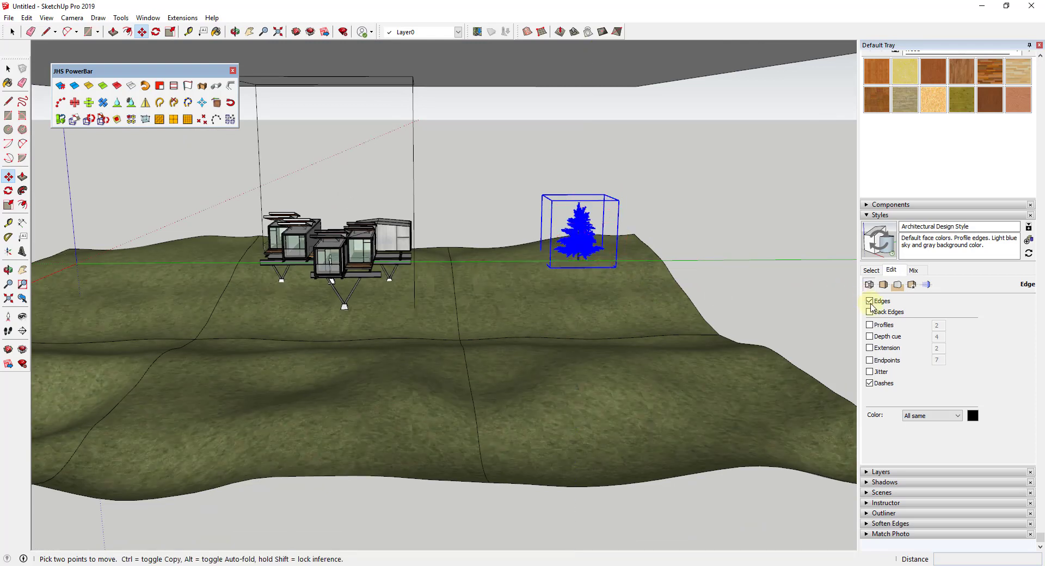
pyautogui.click(624, 259)
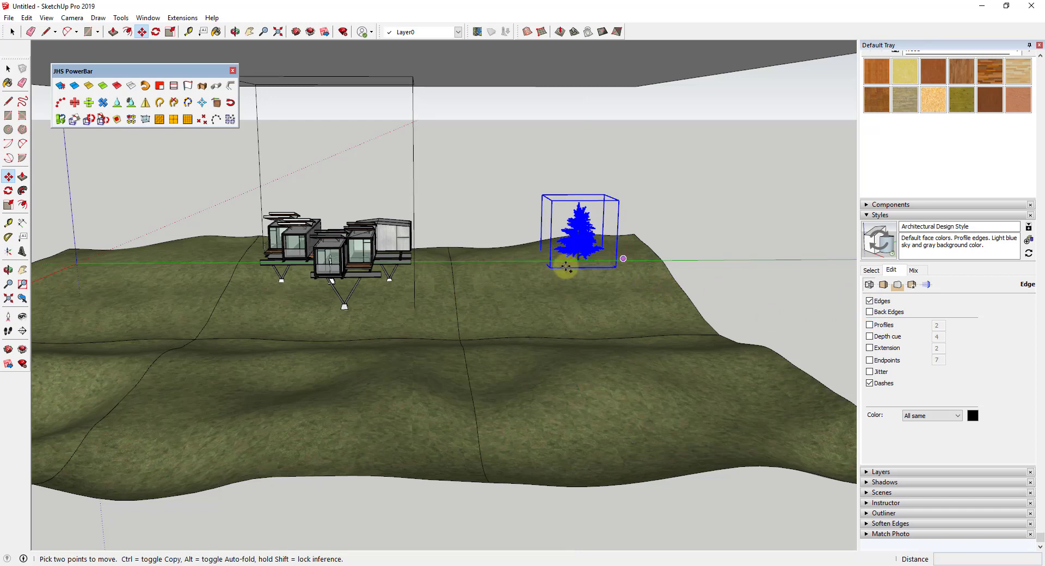
pyautogui.press('ctrl')
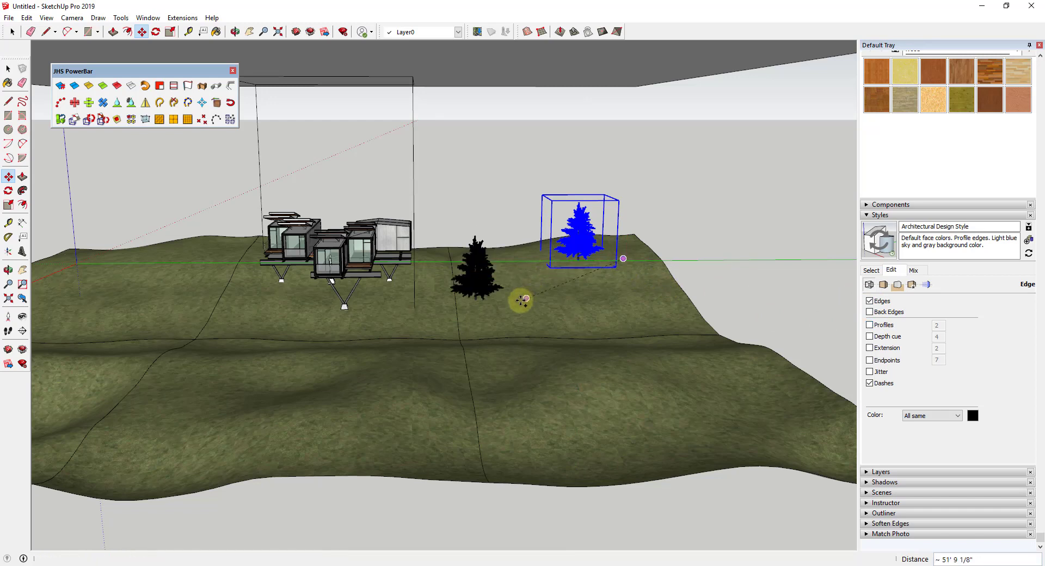
pyautogui.middleClick(525, 334)
pyautogui.moveTo(525, 335); pyautogui.dragTo(611, 333, button='middle')
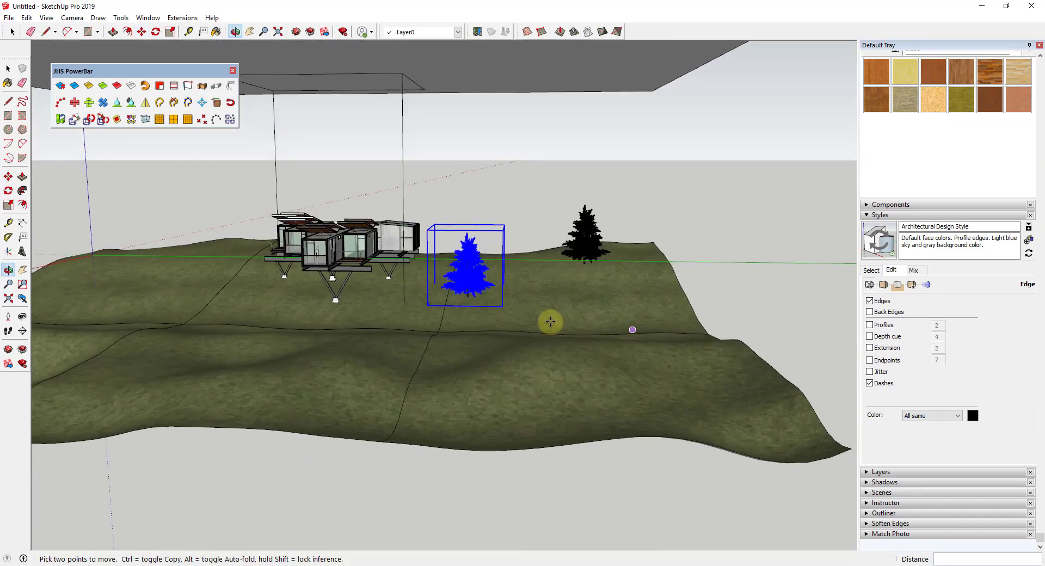
pyautogui.scroll(-5, 560, 313)
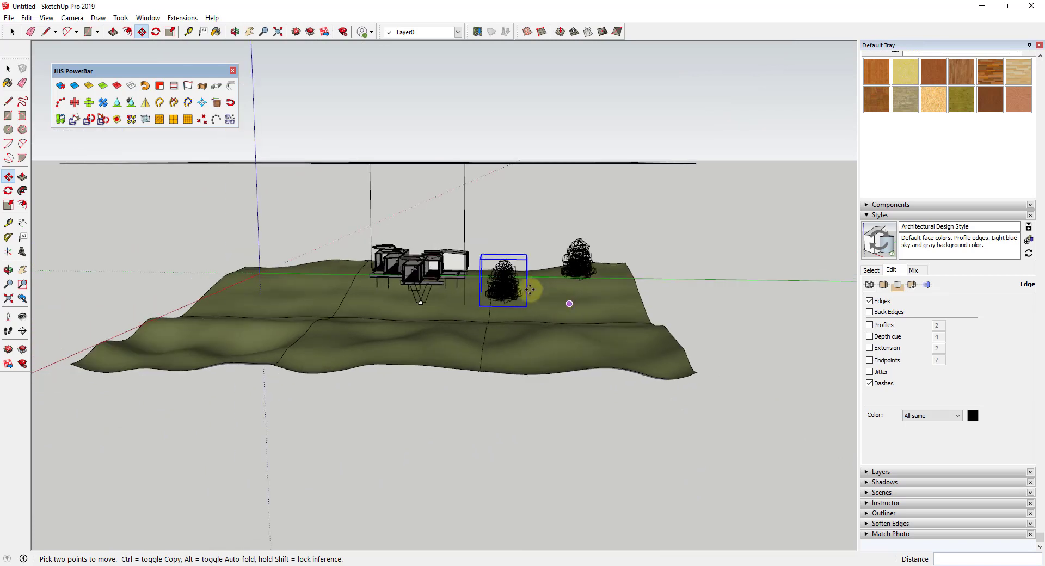
# Step: Delete the pine tree copy beside the container house, keeping the originally placed tree
pyautogui.press('space')
pyautogui.click(518, 280)
pyautogui.press('Delete')
pyautogui.click(352, 265)
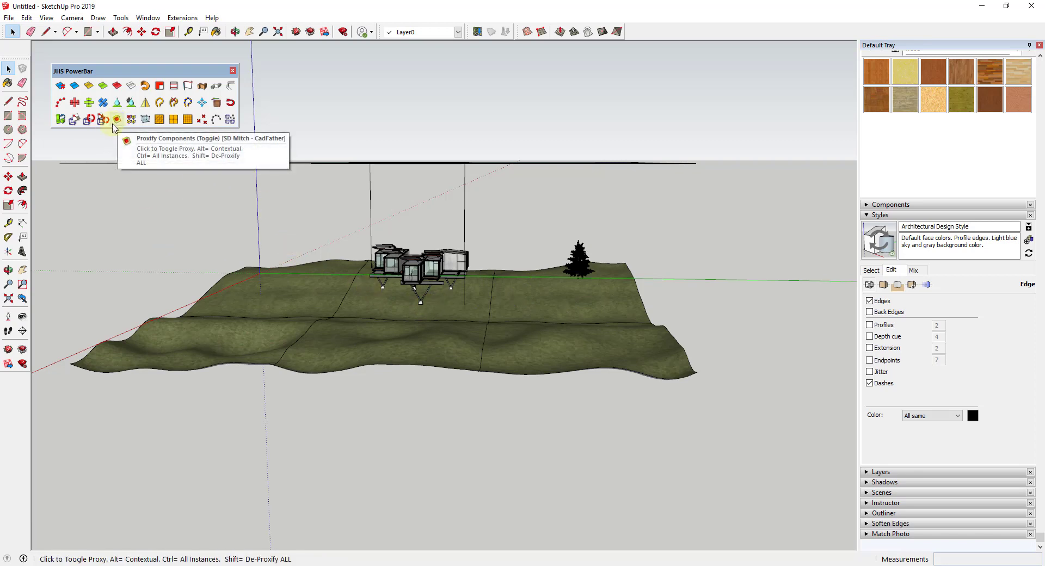
# Step: Convert the remaining pine tree to a lightweight box proxy with Proxify Components
pyautogui.click(577, 263)
pyautogui.scroll(5, 607, 263)
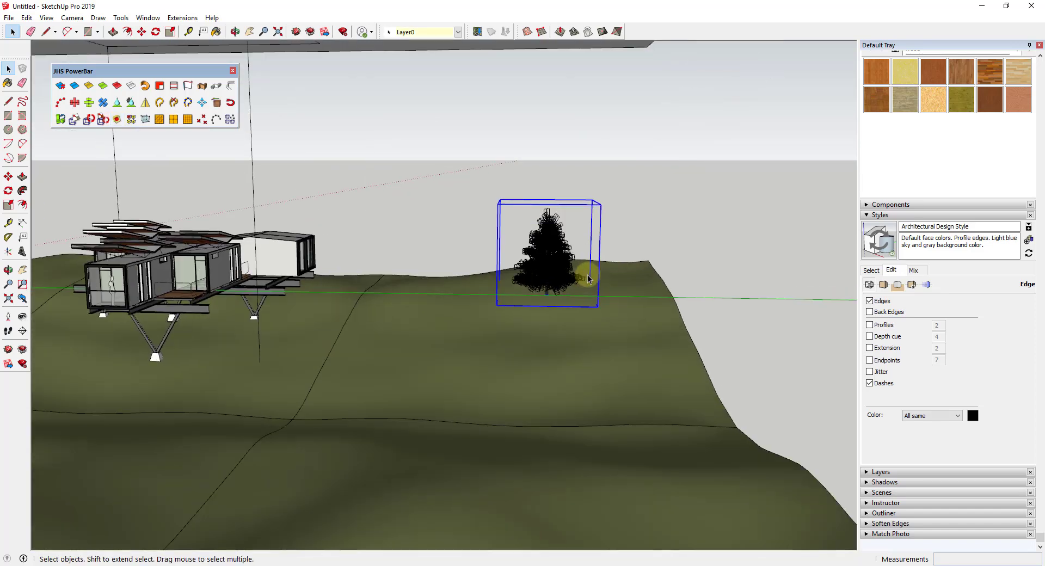
pyautogui.click(546, 264)
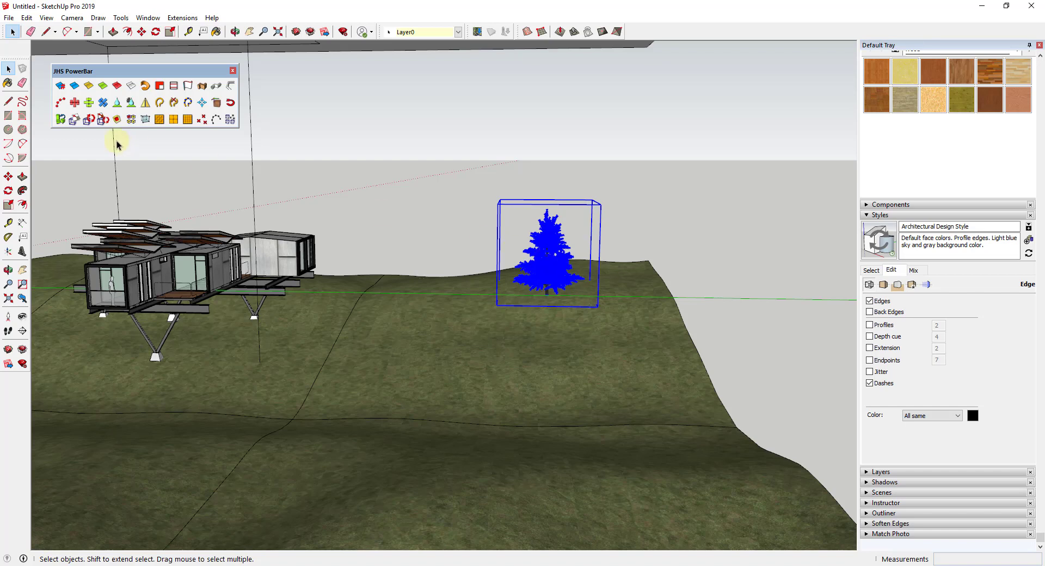
pyautogui.click(116, 119)
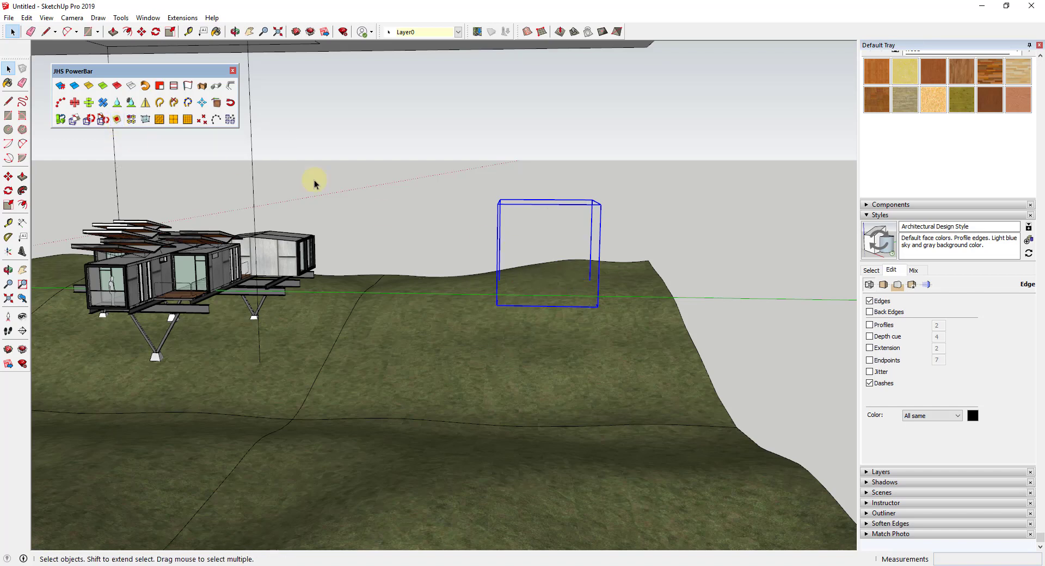
# Step: Copy the tree's box proxy onto the hillside nearer the container house and orbit around both proxies
pyautogui.moveTo(569, 273); pyautogui.dragTo(555, 291, button='middle')
pyautogui.press('m')
pyautogui.click(547, 284)
pyautogui.press('ctrl')
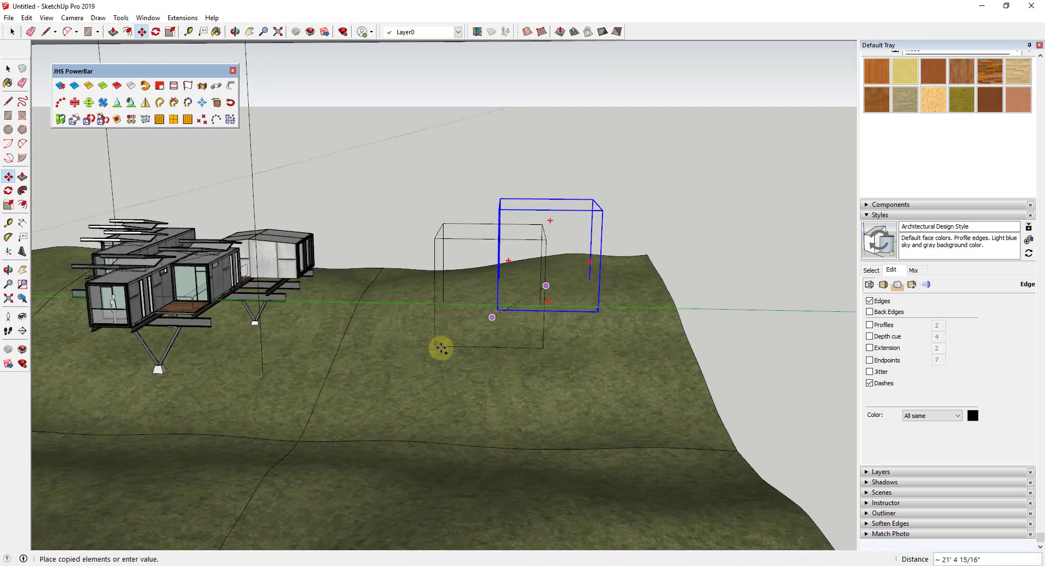
pyautogui.click(421, 371)
pyautogui.moveTo(527, 379); pyautogui.dragTo(435, 321, button='middle')
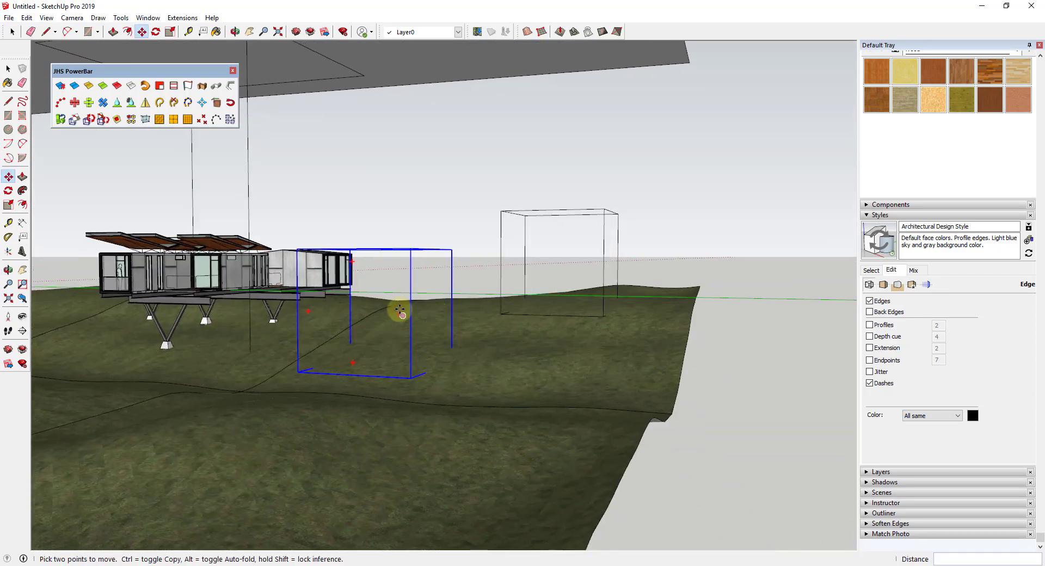
pyautogui.scroll(-3, 555, 304)
pyautogui.scroll(3, 420, 316)
pyautogui.moveTo(443, 313); pyautogui.dragTo(462, 325)
pyautogui.press('m')
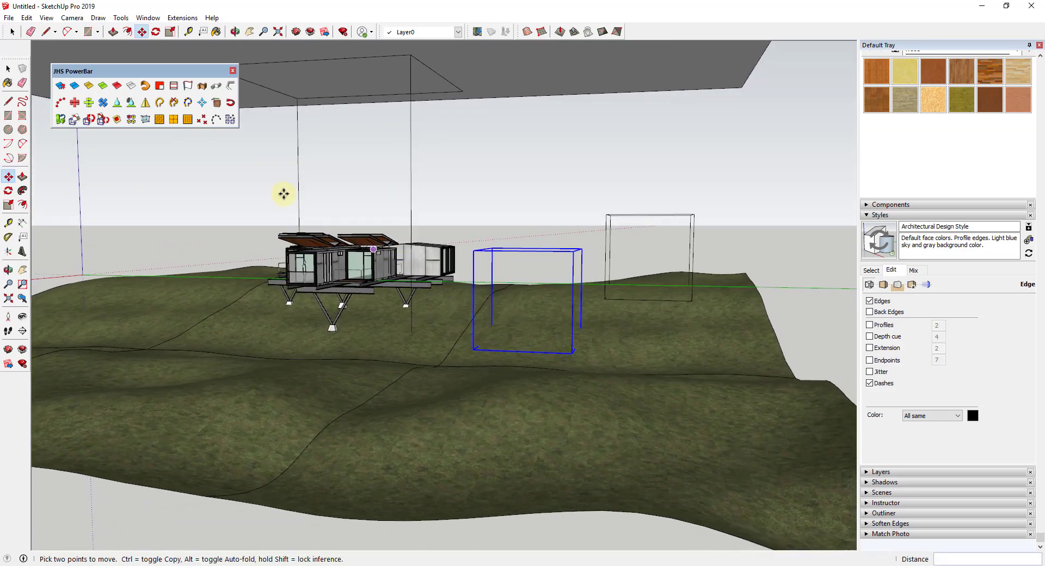
# Step: Toggle all instances of the pine tree between proxy boxes and full trees with Proxify Components, finishing on the proxies
pyautogui.click(116, 121)
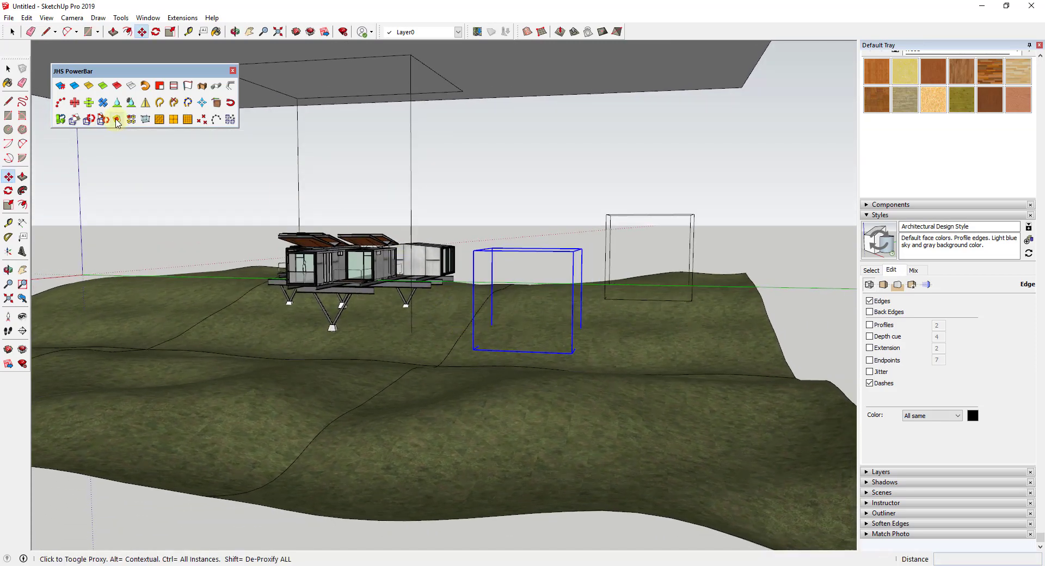
pyautogui.click(116, 121)
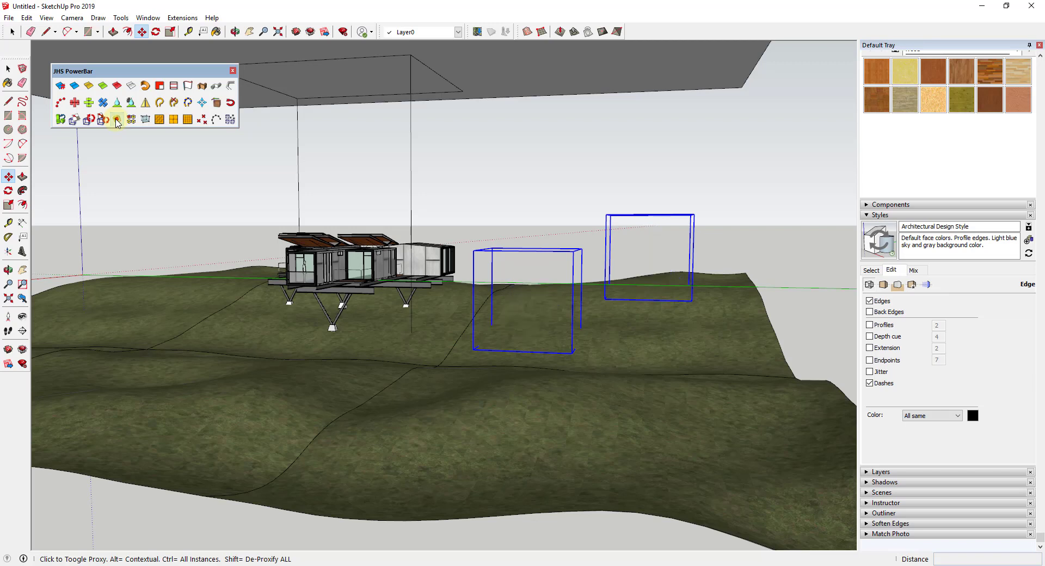
pyautogui.click(117, 121)
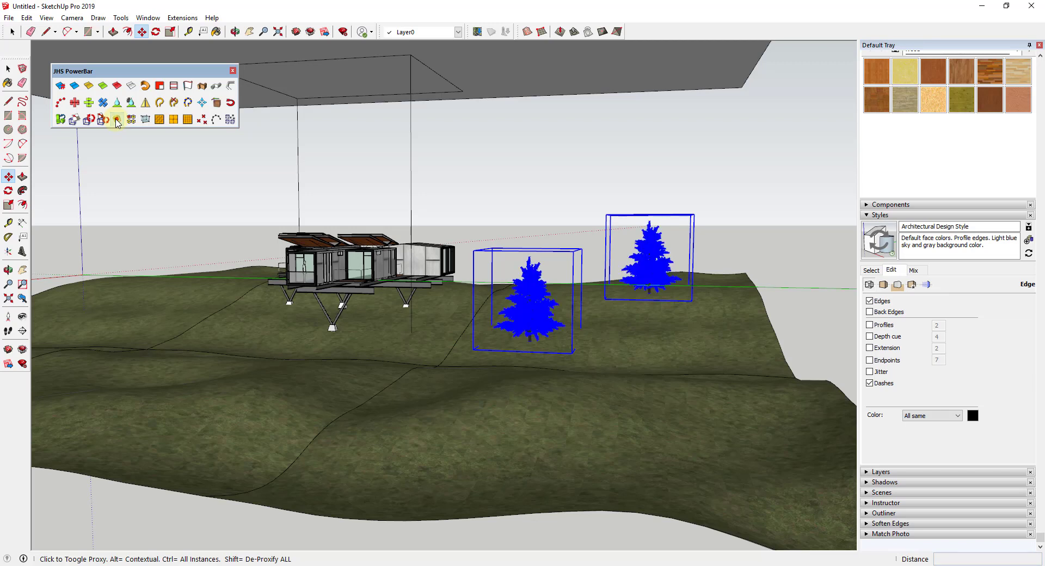
pyautogui.click(117, 120)
pyautogui.press('o')
pyautogui.moveTo(688, 320); pyautogui.dragTo(648, 320)
pyautogui.moveTo(648, 320); pyautogui.dragTo(684, 320, button='middle')
pyautogui.press('m')
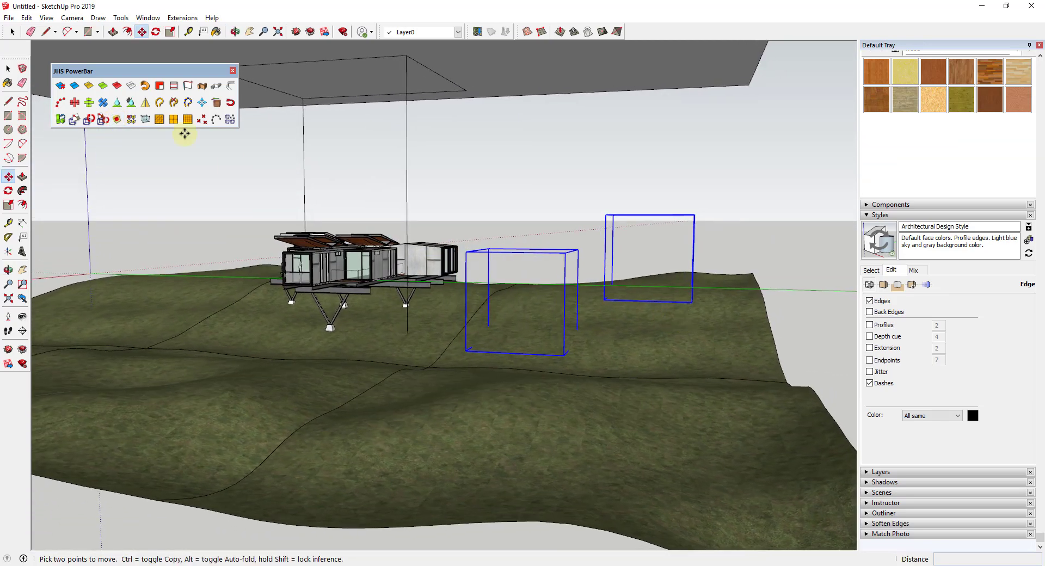
pyautogui.click(117, 120)
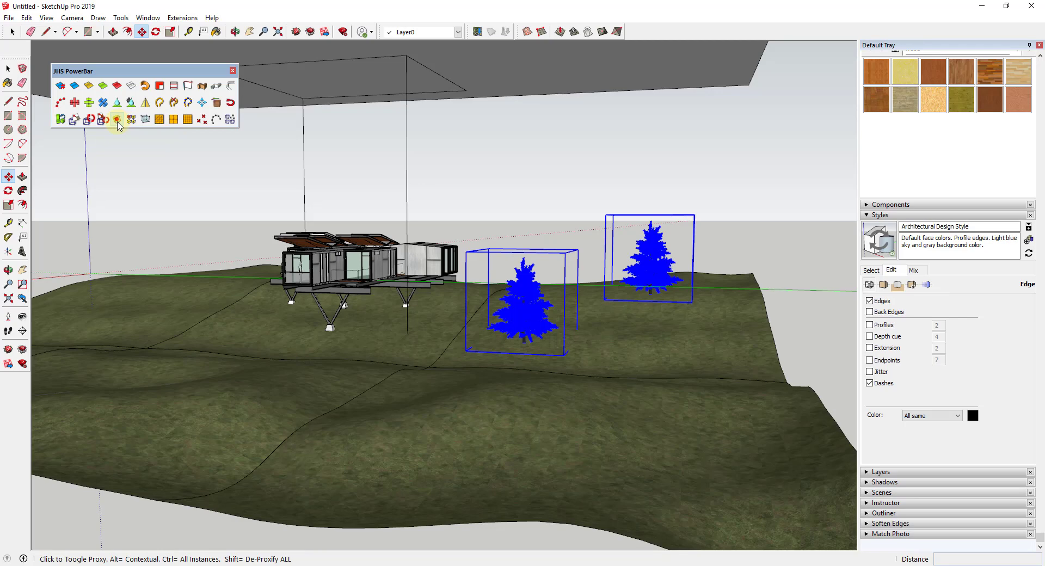
pyautogui.click(117, 121)
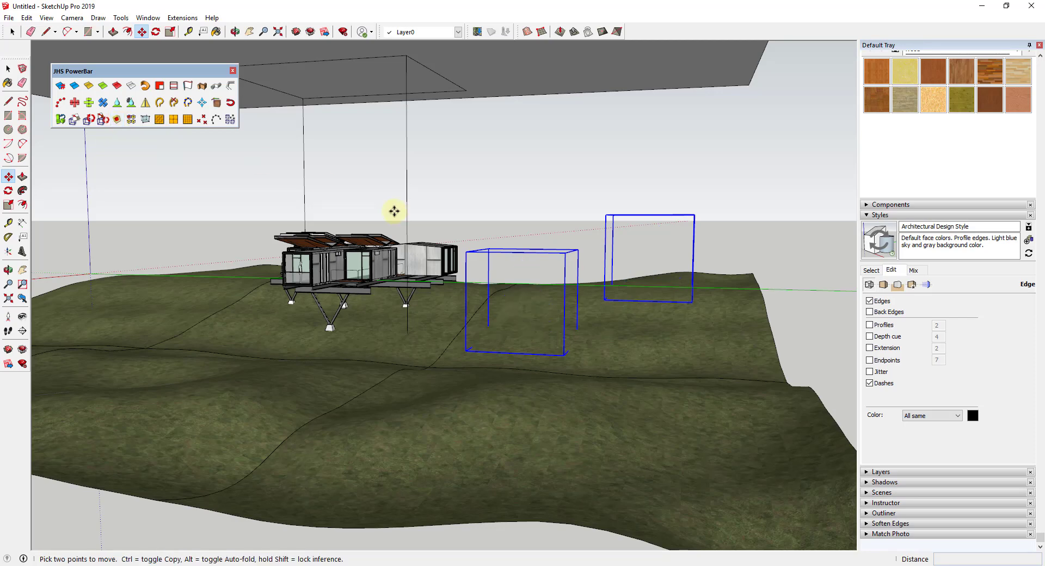
# Step: Restore both proxies to full pine trees with Proxify Components and delete the tree nearer the container house
pyautogui.click(117, 119)
pyautogui.moveTo(656, 280); pyautogui.dragTo(630, 276, button='middle')
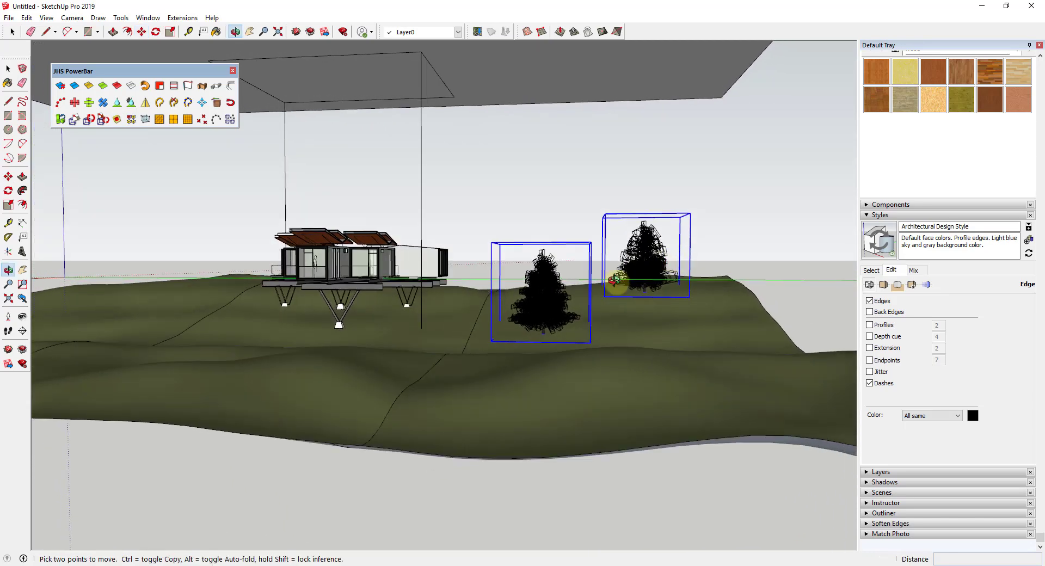
pyautogui.press('space')
pyautogui.click(543, 267)
pyautogui.press('Delete')
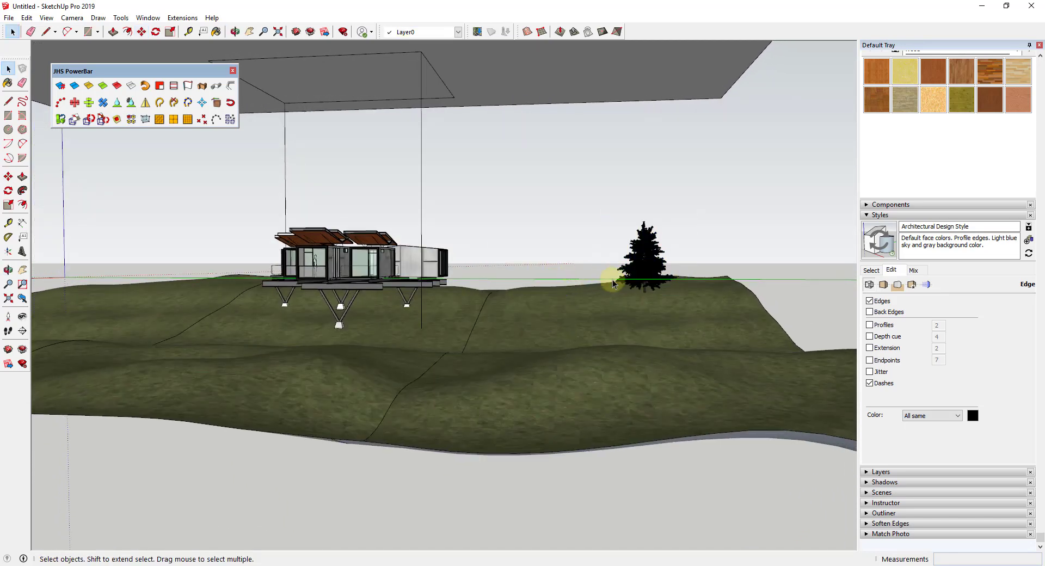
# Step: Move the remaining pine tree straight up about 60 feet to the flat plane above the hillside
pyautogui.click(646, 294)
pyautogui.press('q')
pyautogui.click(646, 294)
pyautogui.click(648, 288)
pyautogui.press('space')
pyautogui.press('m')
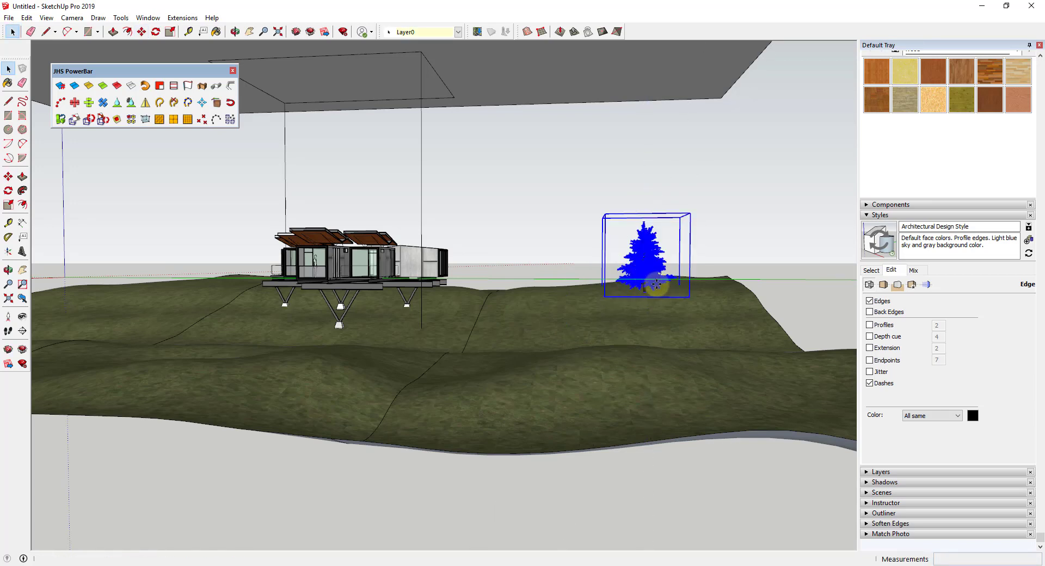
pyautogui.click(654, 199)
pyautogui.scroll(-2, 651, 168)
pyautogui.click(645, 94)
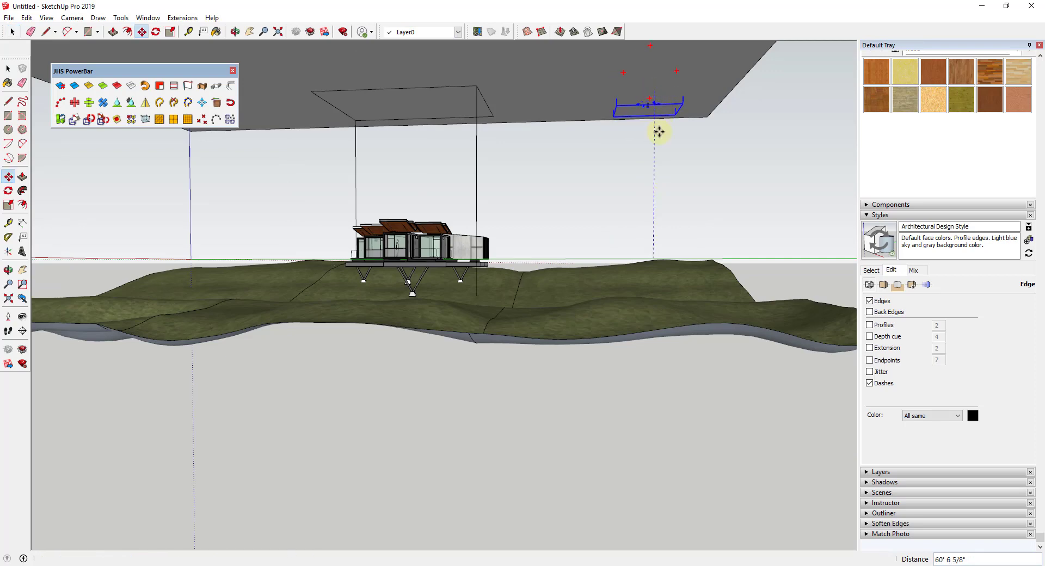
pyautogui.moveTo(659, 162); pyautogui.dragTo(688, 182, button='middle')
pyautogui.scroll(-5, 685, 176)
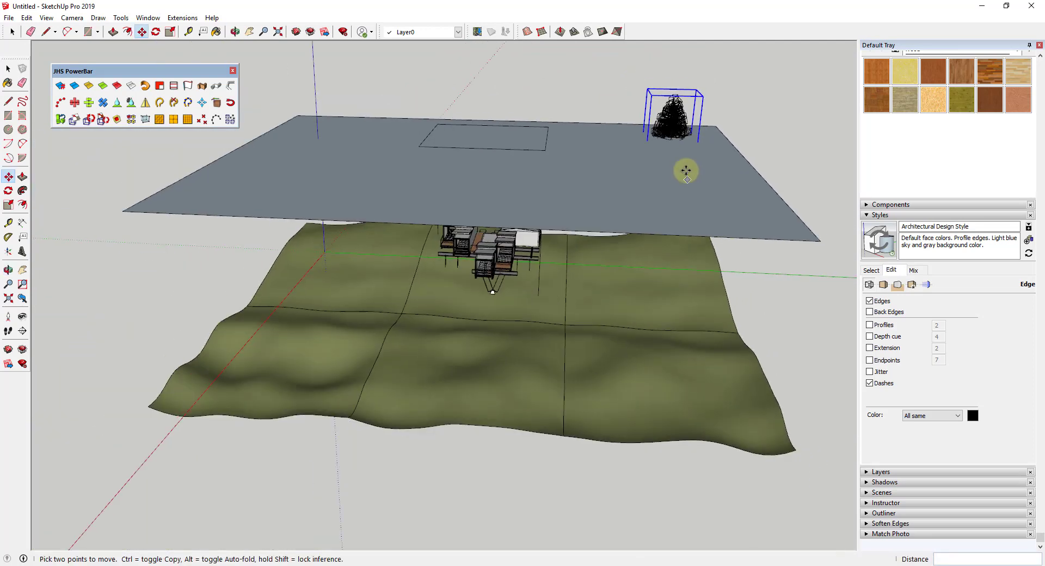
# Step: Convert the raised pine tree to a lightweight box proxy with Proxify Components
pyautogui.press('space')
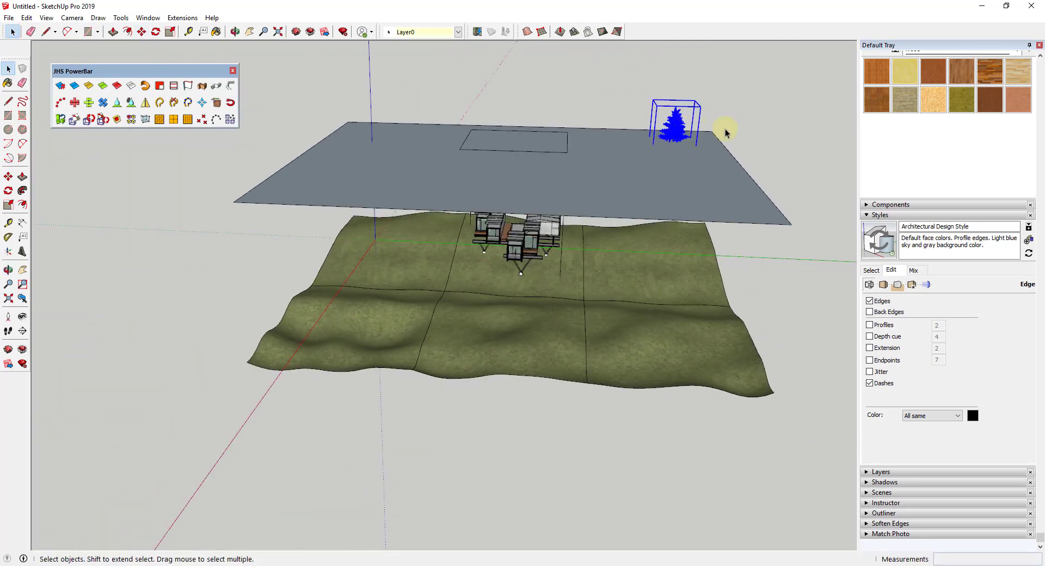
pyautogui.scroll(5, 721, 135)
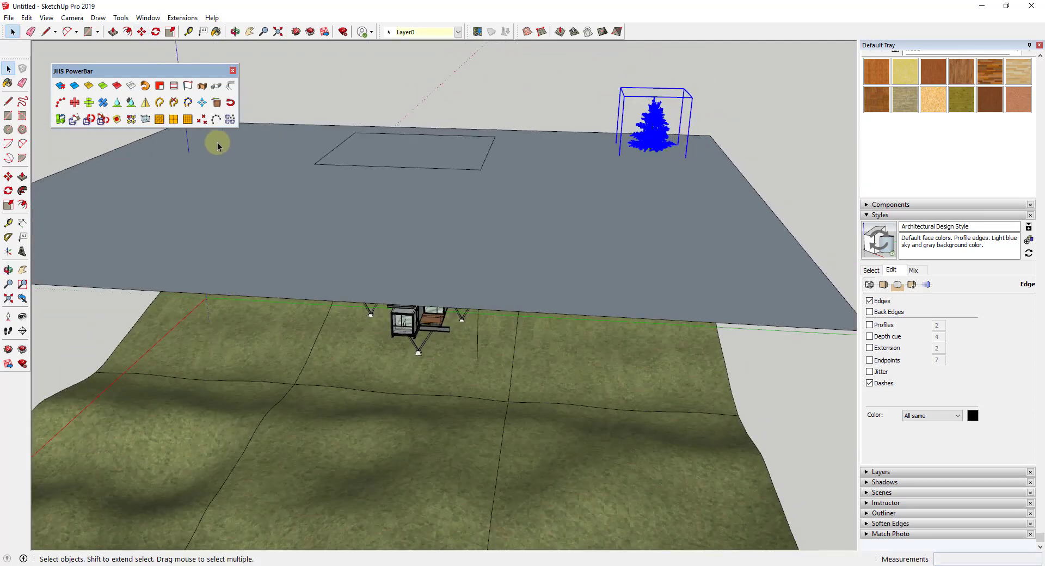
pyautogui.click(116, 124)
pyautogui.press('o')
pyautogui.moveTo(660, 164); pyautogui.dragTo(662, 180)
pyautogui.press('space')
# Step: Place six copies of the tree proxy across the flat plane, scattered around the rectangle above the house
pyautogui.press('m')
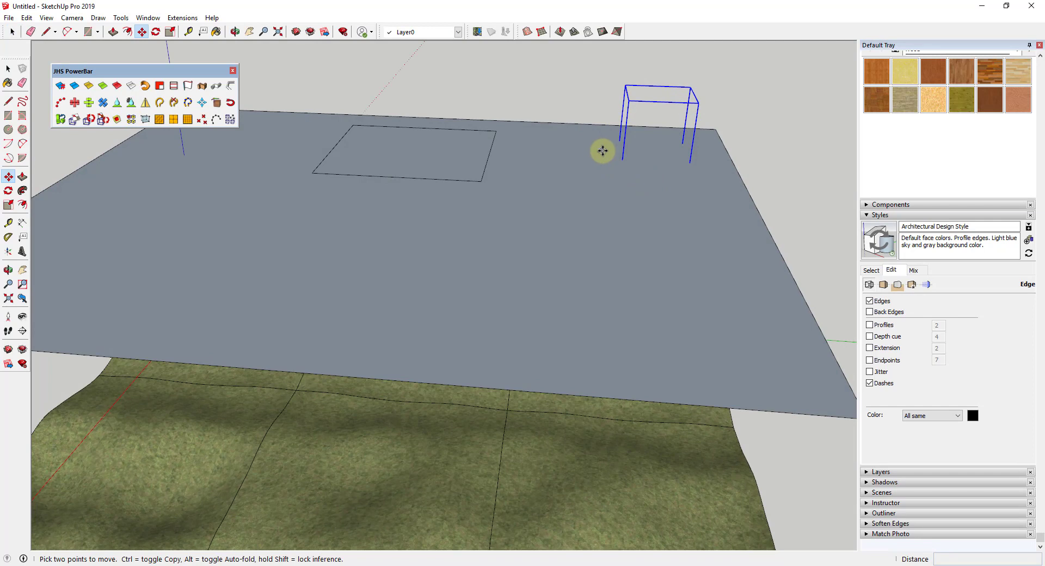
pyautogui.click(602, 151)
pyautogui.press('ctrl')
pyautogui.click(487, 193)
pyautogui.click(461, 213)
pyautogui.press('ctrl')
pyautogui.click(586, 273)
pyautogui.click(648, 310)
pyautogui.press('ctrl')
pyautogui.click(476, 330)
pyautogui.click(547, 355)
pyautogui.press('ctrl')
pyautogui.click(369, 363)
pyautogui.click(565, 340)
pyautogui.press('ctrl')
pyautogui.click(430, 274)
pyautogui.click(581, 356)
pyautogui.press('ctrl')
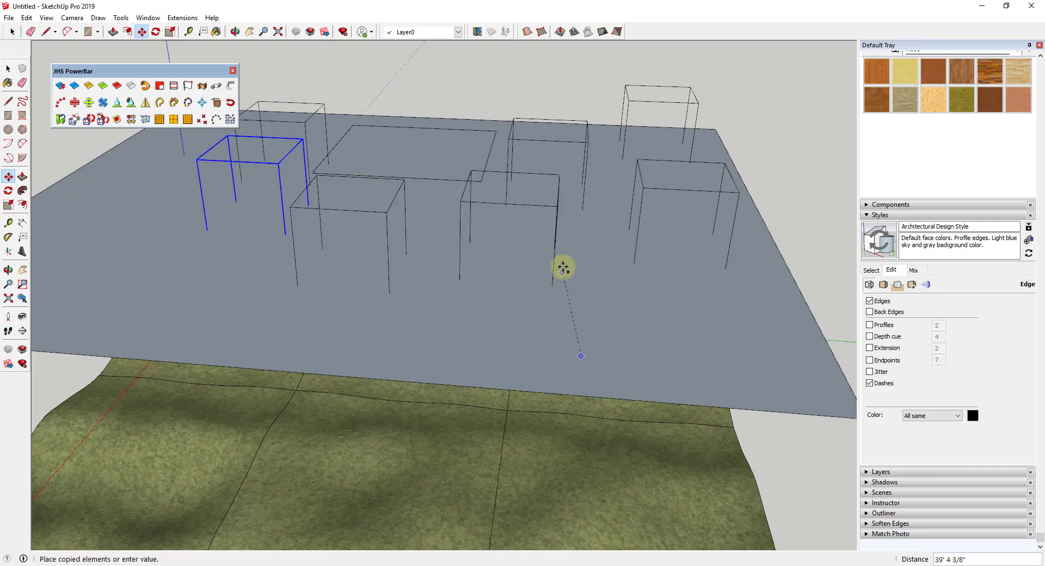
pyautogui.click(539, 251)
pyautogui.scroll(-3, 691, 239)
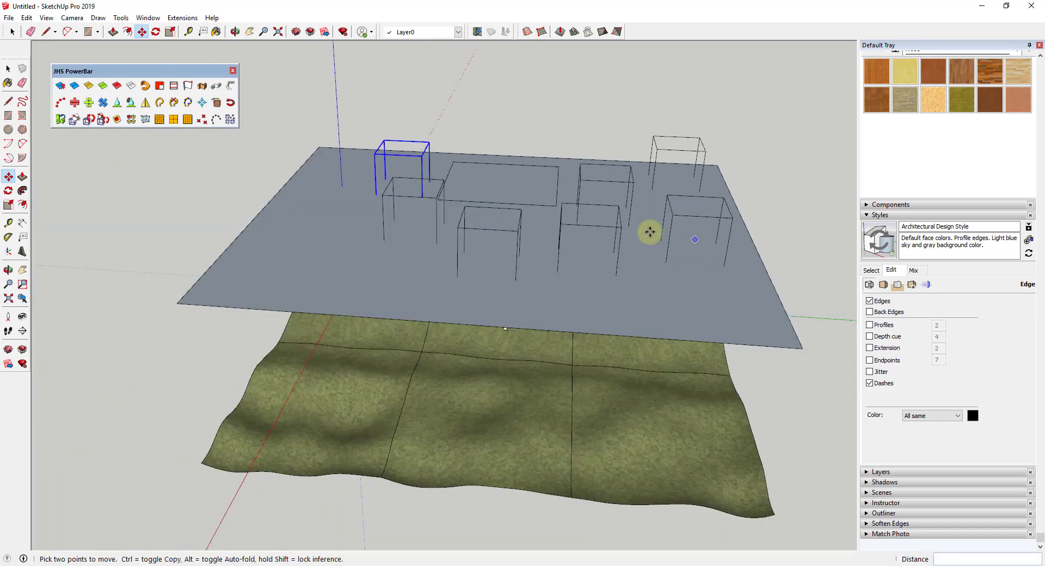
# Step: Place five more copies of the tree proxy over the emptier end of the plane, nearer the blue axis
pyautogui.scroll(3, 387, 219)
pyautogui.click(397, 265)
pyautogui.press('ctrl')
pyautogui.click(320, 229)
pyautogui.click(319, 235)
pyautogui.press('ctrl')
pyautogui.click(313, 310)
pyautogui.click(433, 289)
pyautogui.press('ctrl')
pyautogui.click(378, 346)
pyautogui.click(234, 300)
pyautogui.press('ctrl')
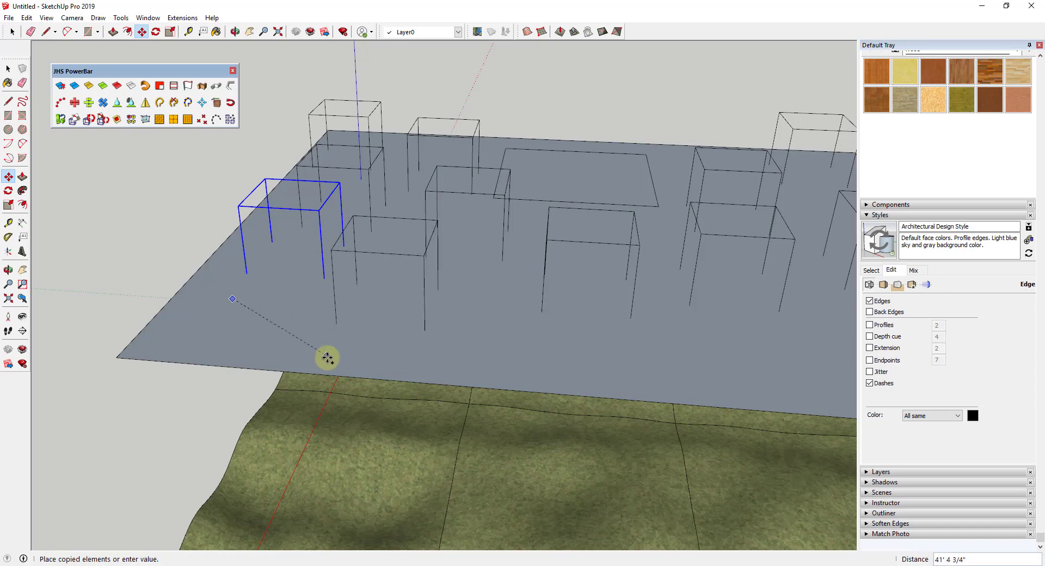
pyautogui.click(324, 346)
pyautogui.click(240, 295)
pyautogui.press('ctrl')
pyautogui.click(327, 331)
# Step: Select the flat plane with its connected edges and hide it, leaving the tree proxies out of the selection
pyautogui.moveTo(327, 331); pyautogui.dragTo(441, 218, button='middle')
pyautogui.press('space')
pyautogui.moveTo(261, 154); pyautogui.dragTo(728, 256)
pyautogui.moveTo(615, 240); pyautogui.dragTo(431, 259, button='middle')
pyautogui.click(401, 275)
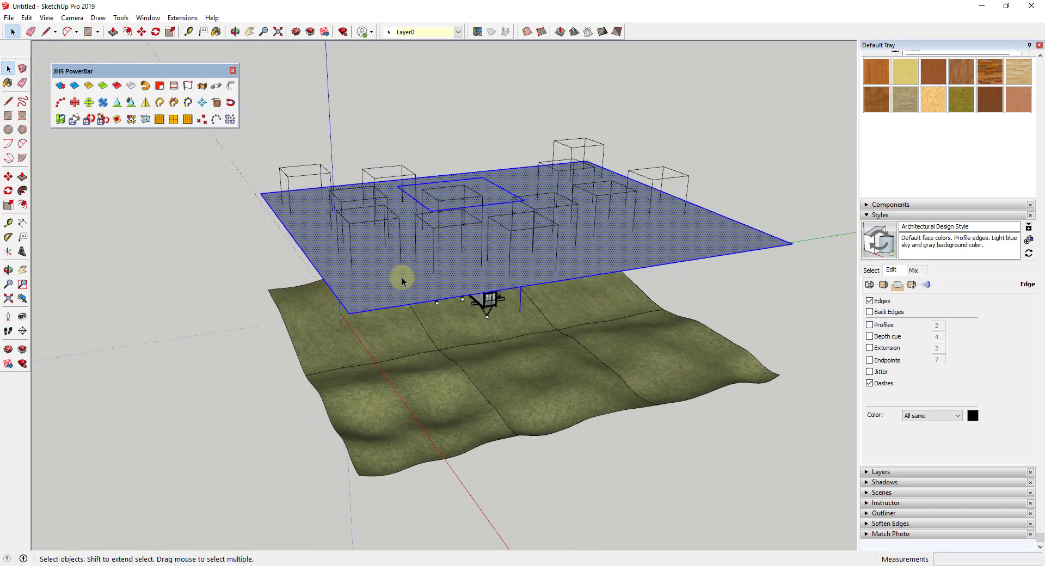
pyautogui.rightClick(402, 280)
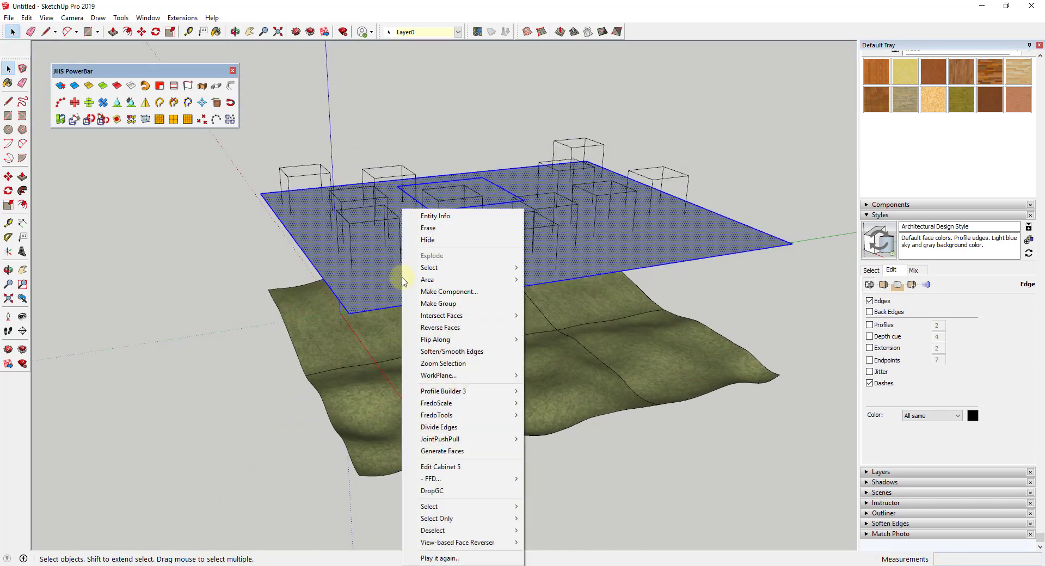
pyautogui.click(442, 246)
# Step: Select all the floating tree proxies and randomize their scale and rotation
pyautogui.moveTo(624, 258); pyautogui.dragTo(462, 175, button='middle')
pyautogui.moveTo(276, 151); pyautogui.dragTo(760, 269)
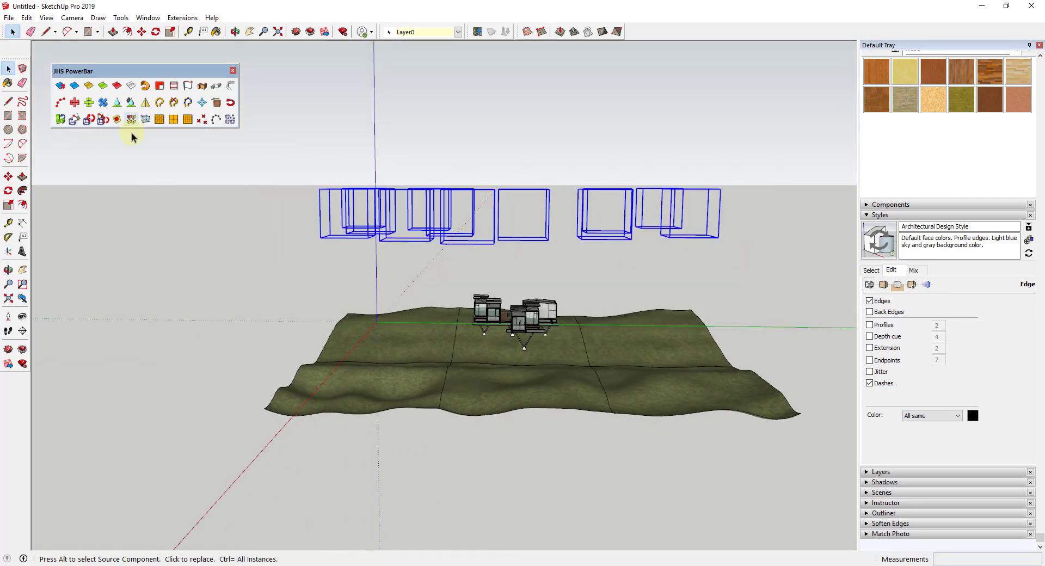
pyautogui.click(103, 120)
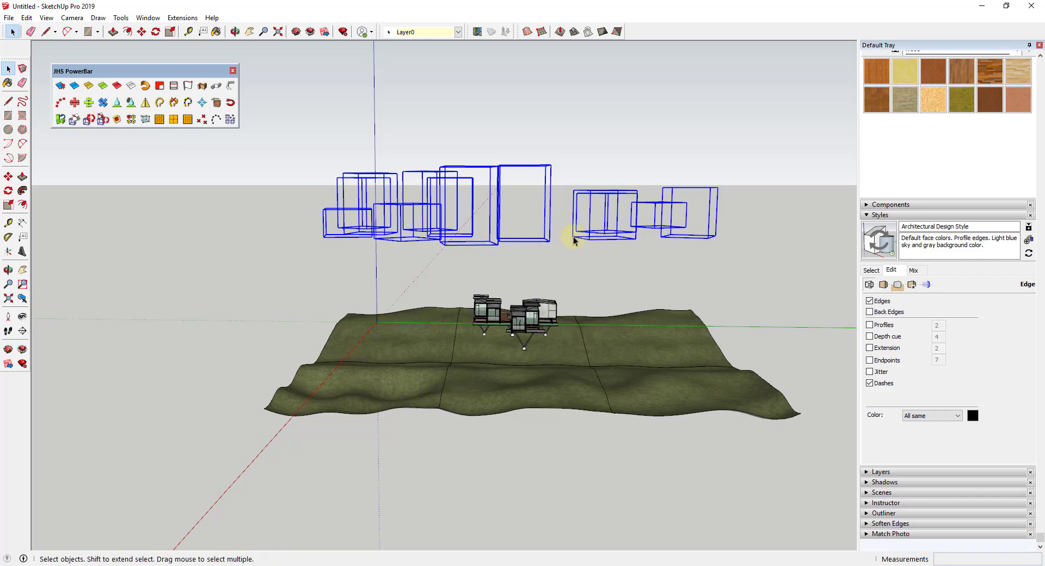
pyautogui.moveTo(459, 242); pyautogui.dragTo(612, 226, button='middle')
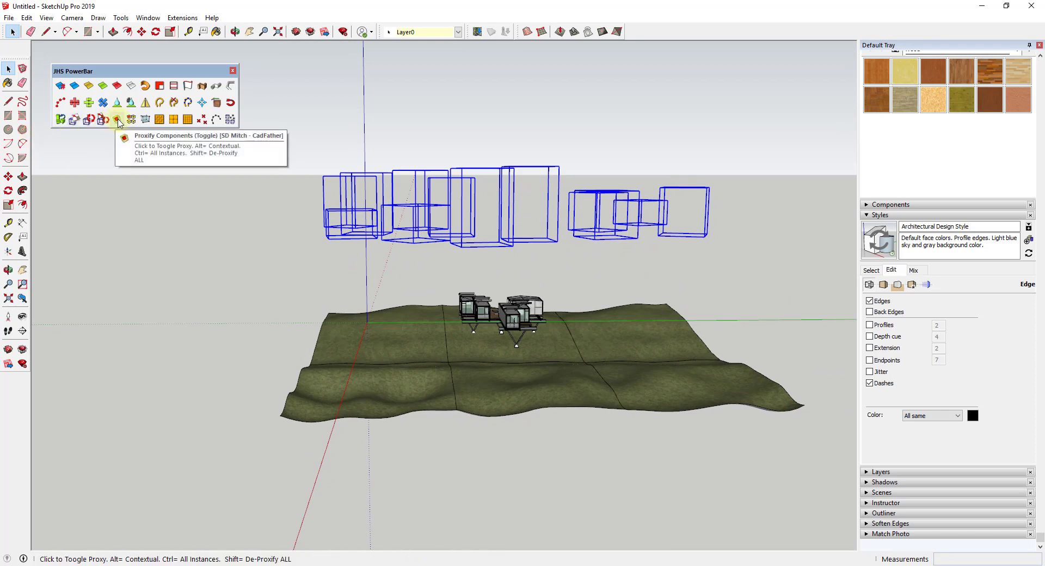
# Step: Toggle the varied proxies to full pine trees and back to boxes with Proxify Components
pyautogui.click(118, 120)
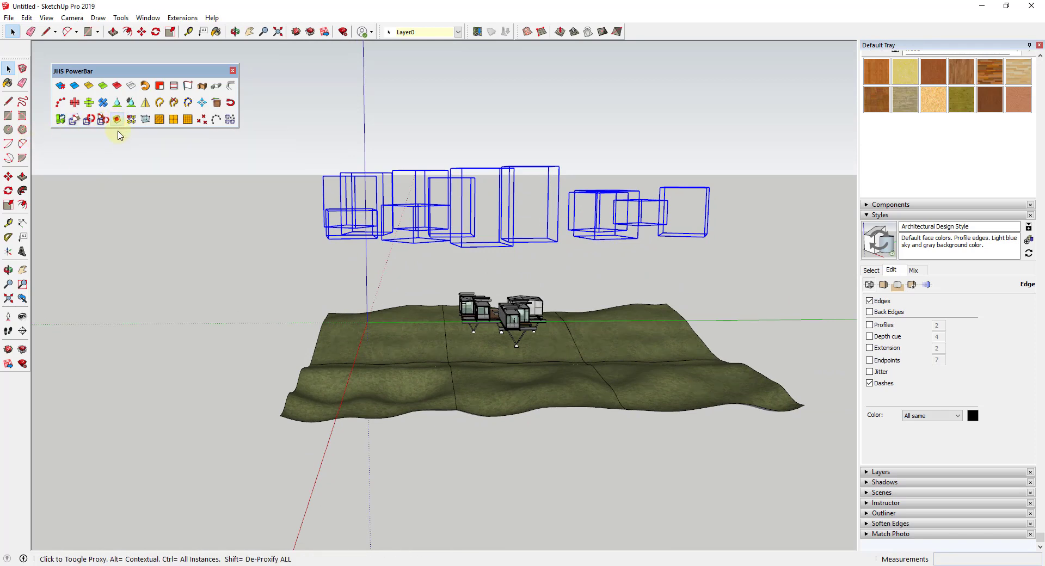
pyautogui.click(117, 120)
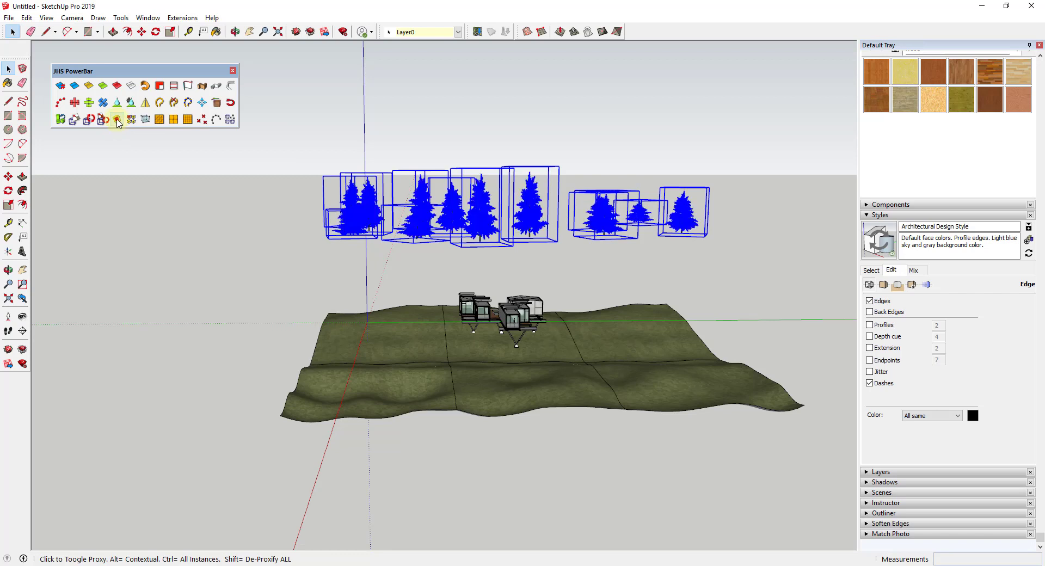
pyautogui.click(117, 121)
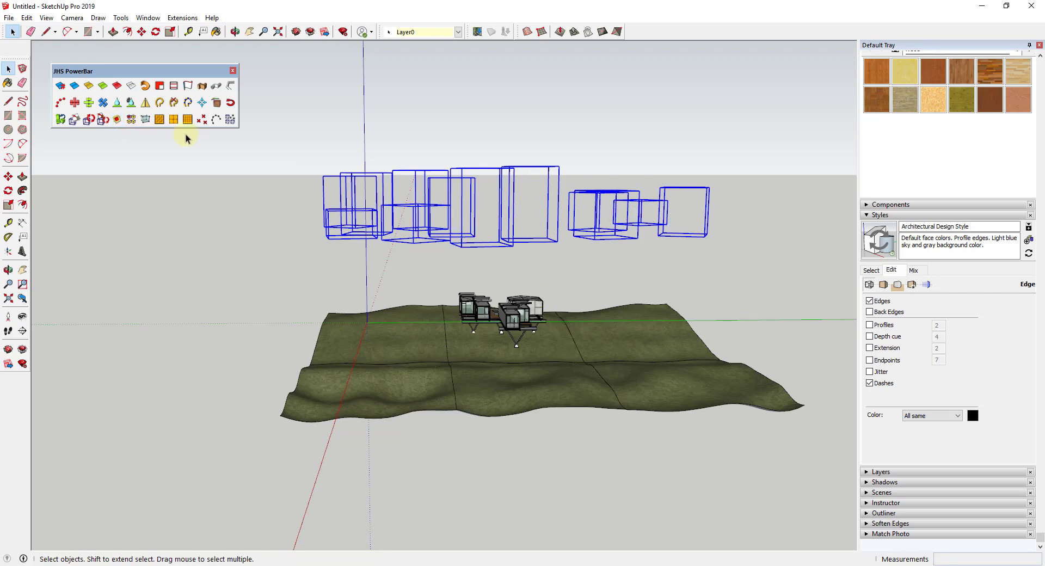
# Step: Drop the selected tree proxies onto the terrain with Drop Comp at Intersection Below
pyautogui.click(117, 106)
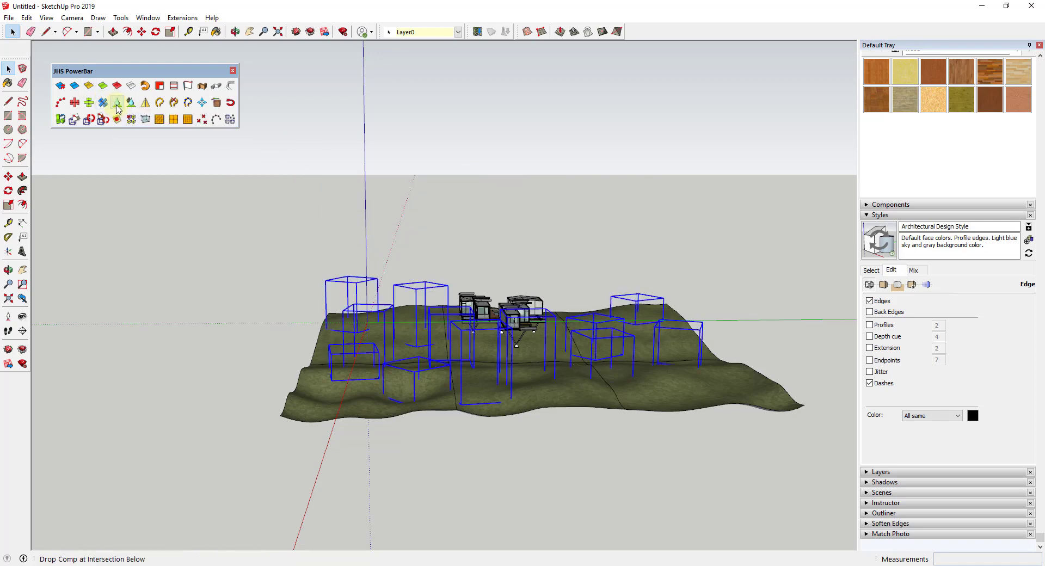
pyautogui.moveTo(577, 425); pyautogui.dragTo(611, 415, button='middle')
pyautogui.moveTo(777, 393); pyautogui.dragTo(406, 379, button='middle')
pyautogui.scroll(2, 625, 342)
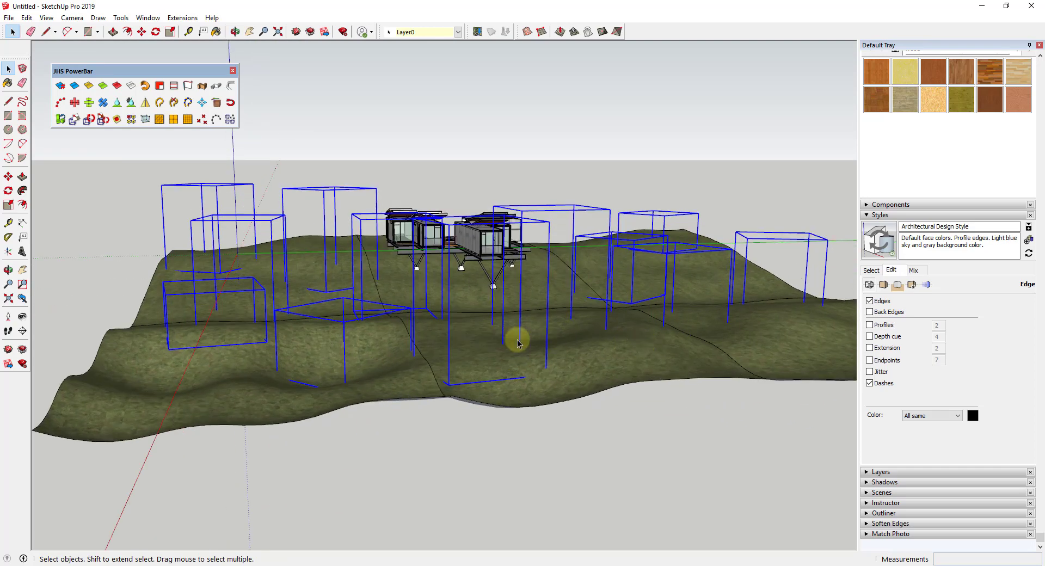
# Step: Toggle the dropped proxies with Proxify Components around the container house, finishing on full pine trees, and clear the selection
pyautogui.moveTo(623, 263); pyautogui.dragTo(701, 276, button='middle')
pyautogui.scroll(-2, 765, 283)
pyautogui.scroll(2, 767, 286)
pyautogui.moveTo(544, 317); pyautogui.dragTo(577, 320, button='middle')
pyautogui.scroll(2, 435, 352)
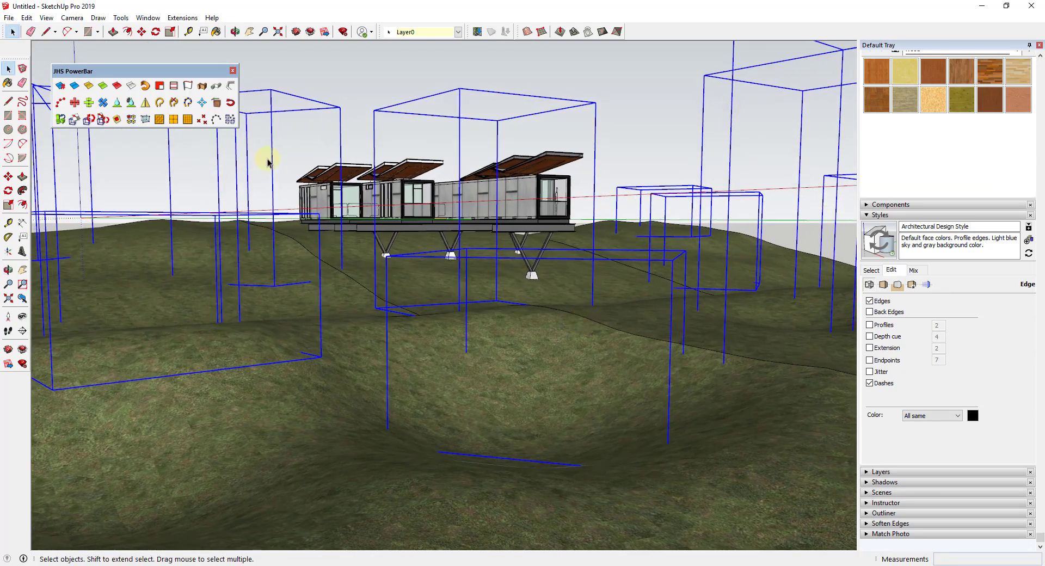
pyautogui.click(117, 121)
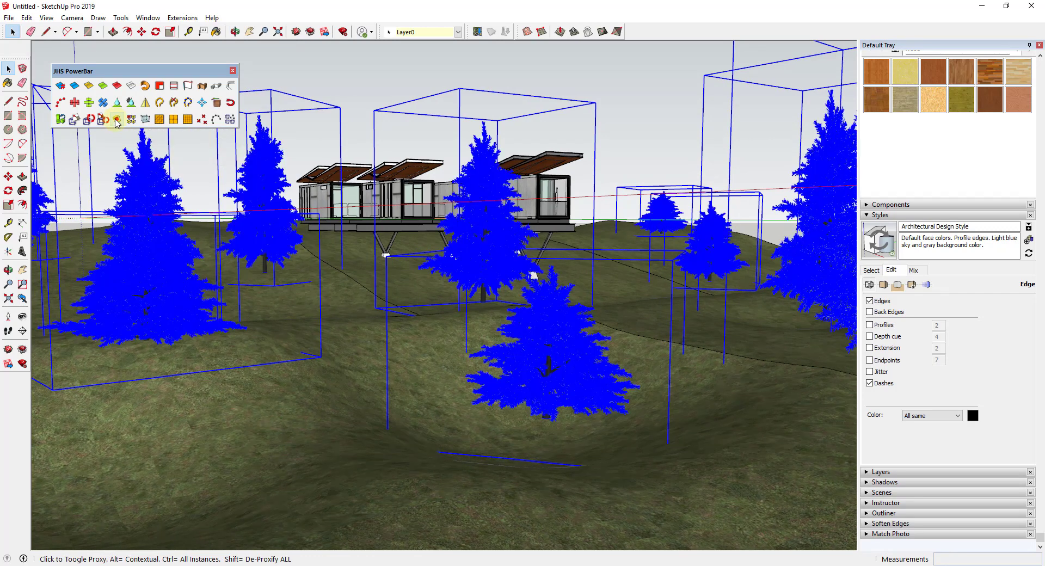
pyautogui.click(116, 121)
pyautogui.moveTo(303, 236); pyautogui.dragTo(318, 218, button='middle')
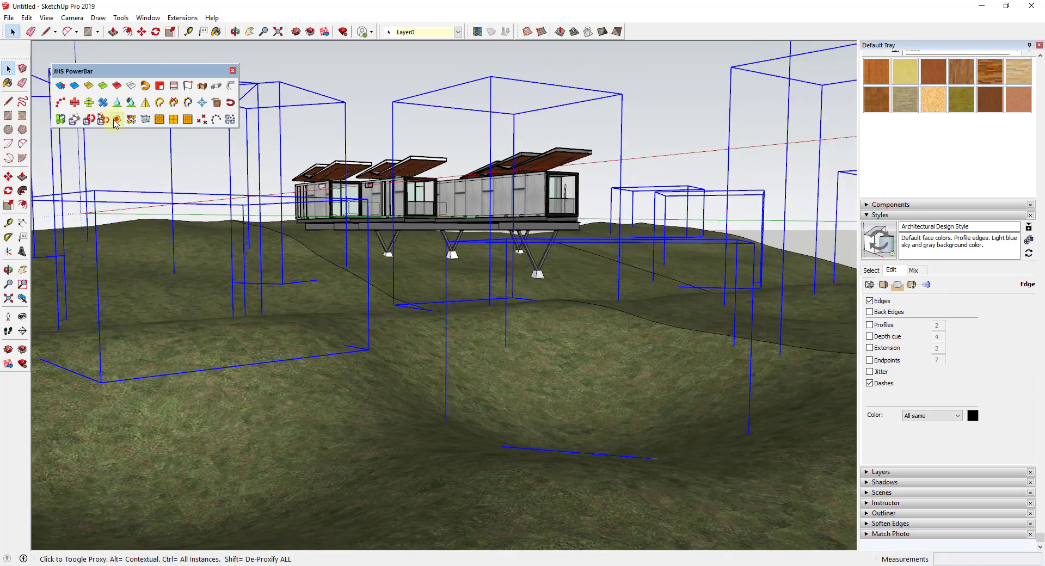
pyautogui.click(447, 236)
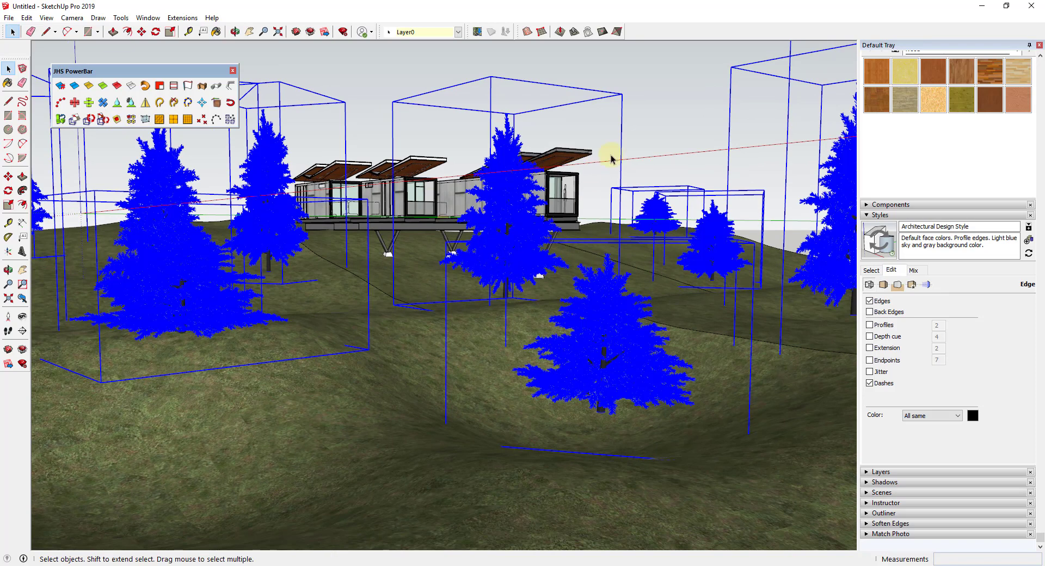
pyautogui.click(664, 147)
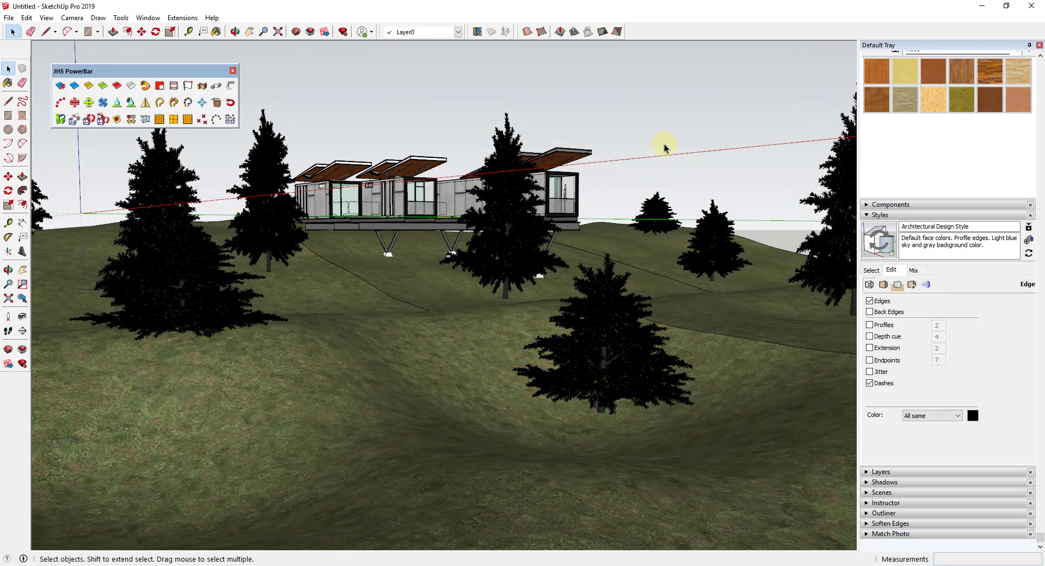